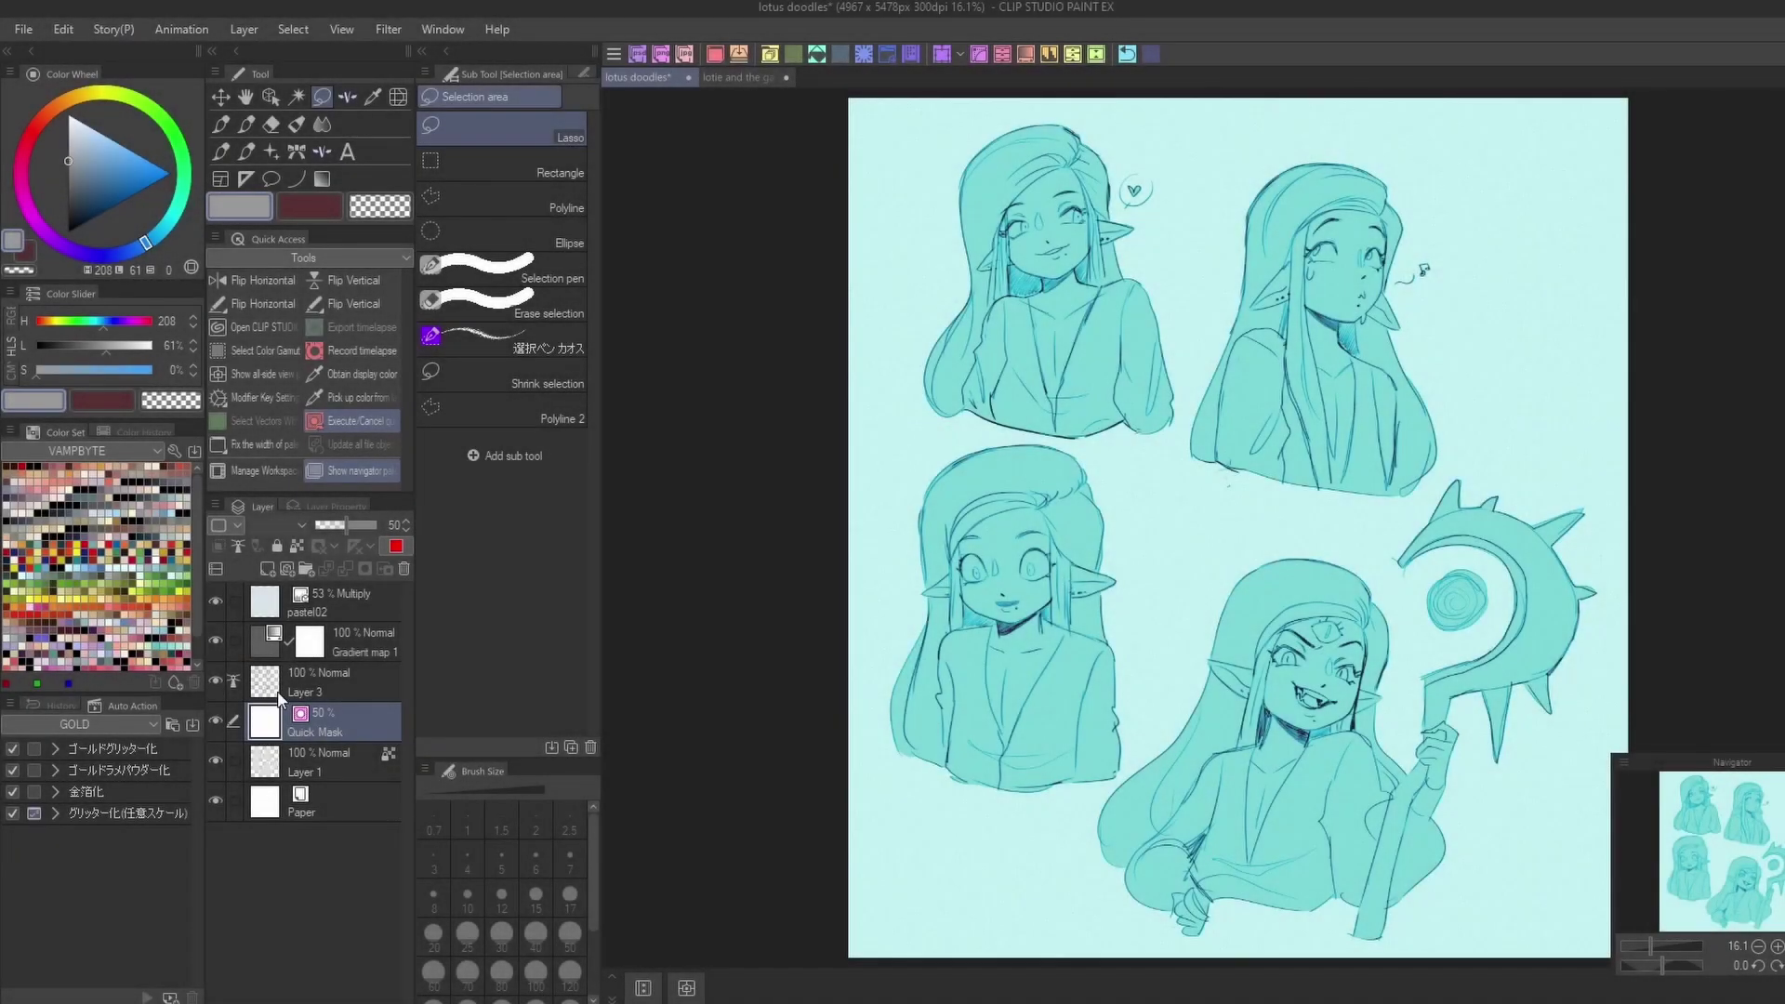
# - Switch to the Pen tool and zoom to 50% on the top-left girl
pyautogui.click(246, 124)
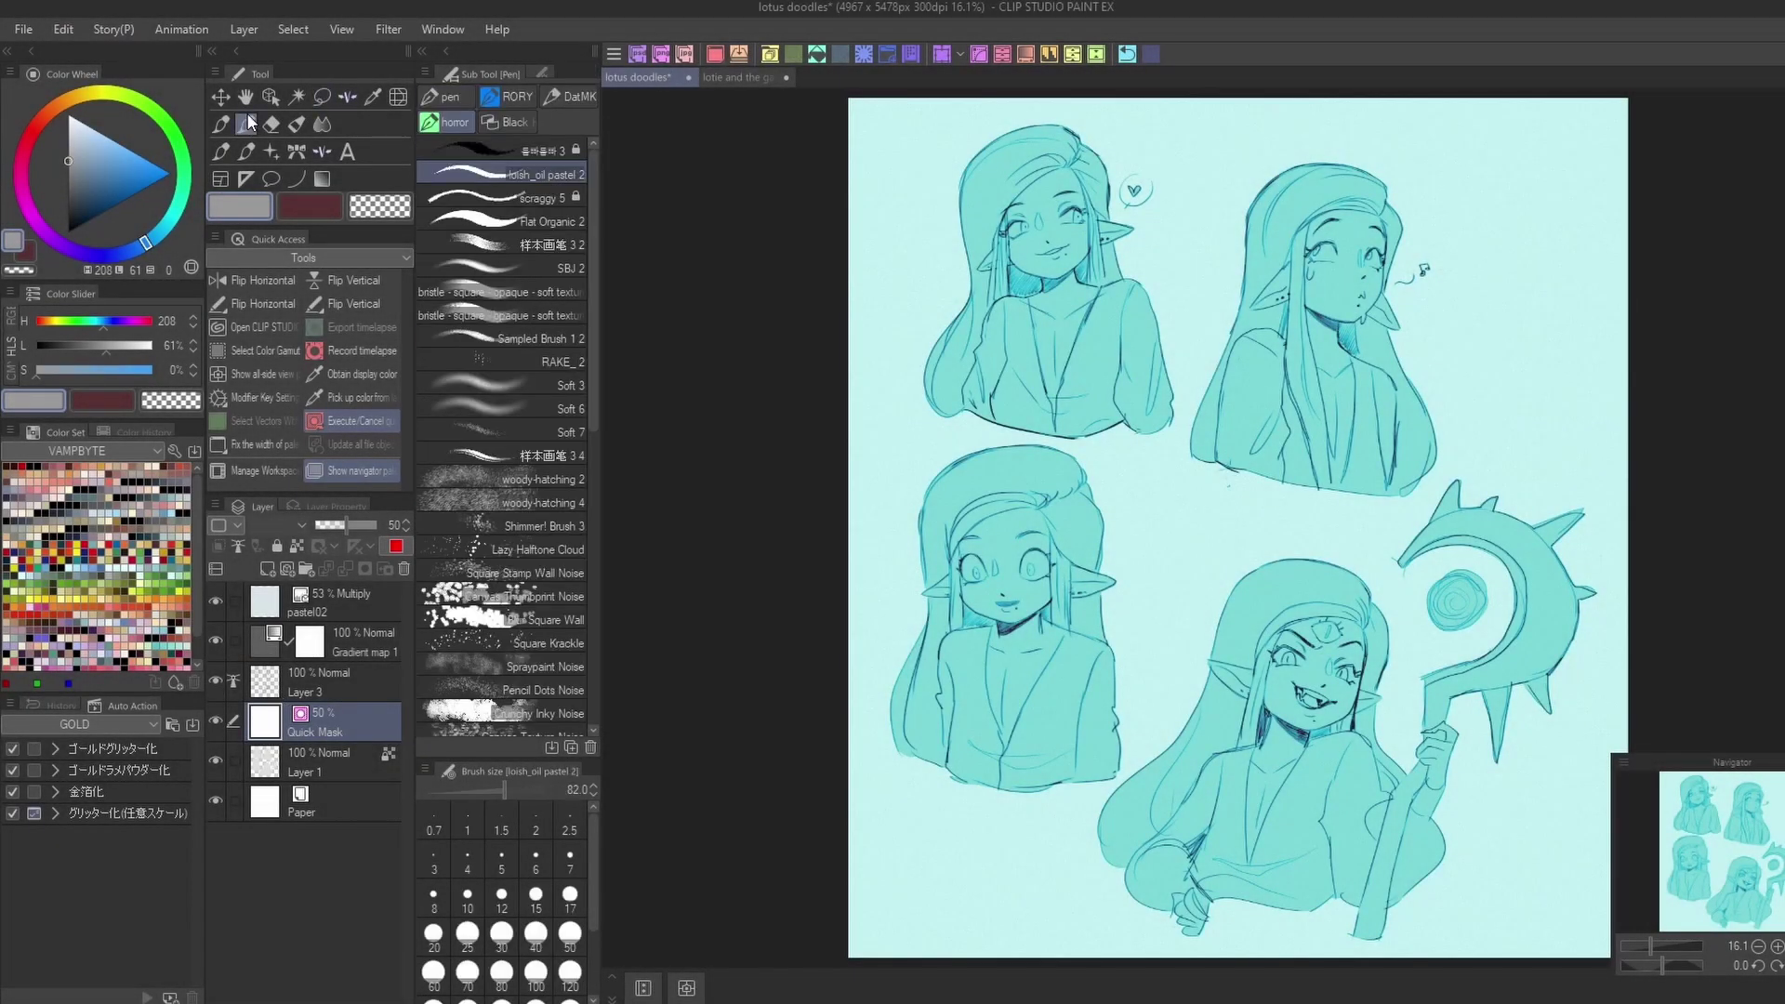
pyautogui.click(1776, 946)
pyautogui.click(1776, 946)
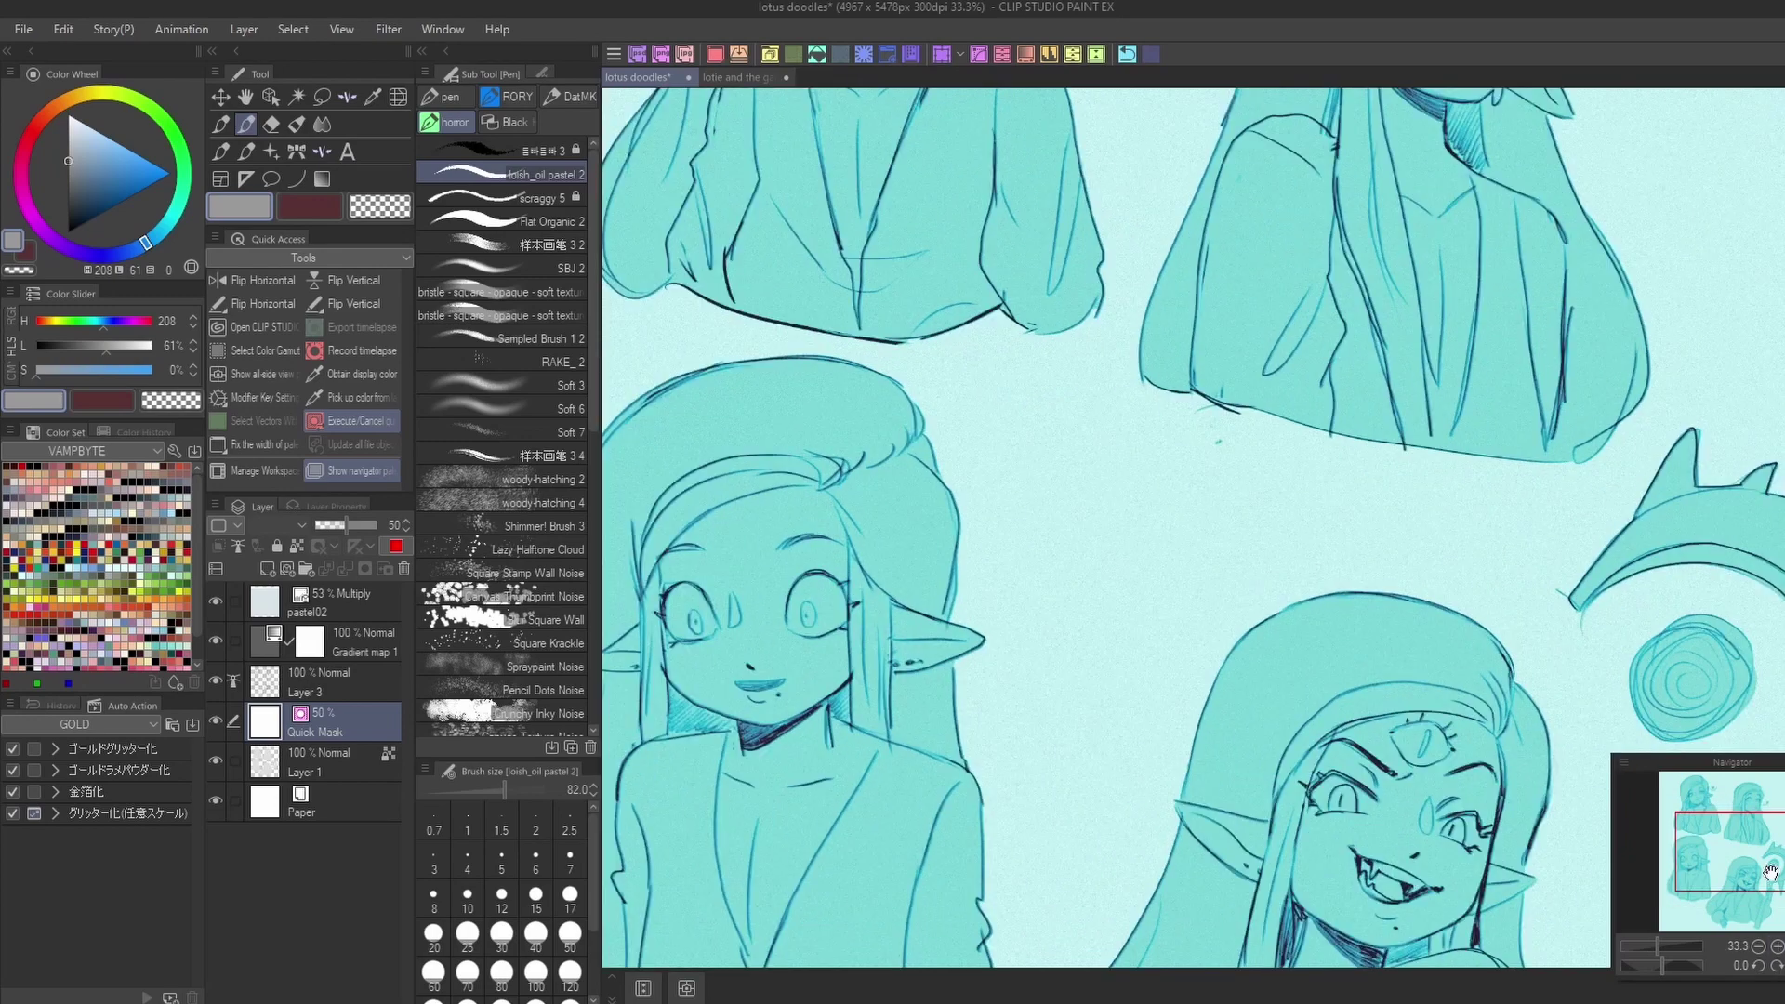
pyautogui.moveTo(1767, 866)
pyautogui.mouseDown()
pyautogui.moveTo(1740, 795)
pyautogui.moveTo(1760, 817)
pyautogui.moveTo(1724, 809)
pyautogui.mouseUp()
pyautogui.click(1778, 947)
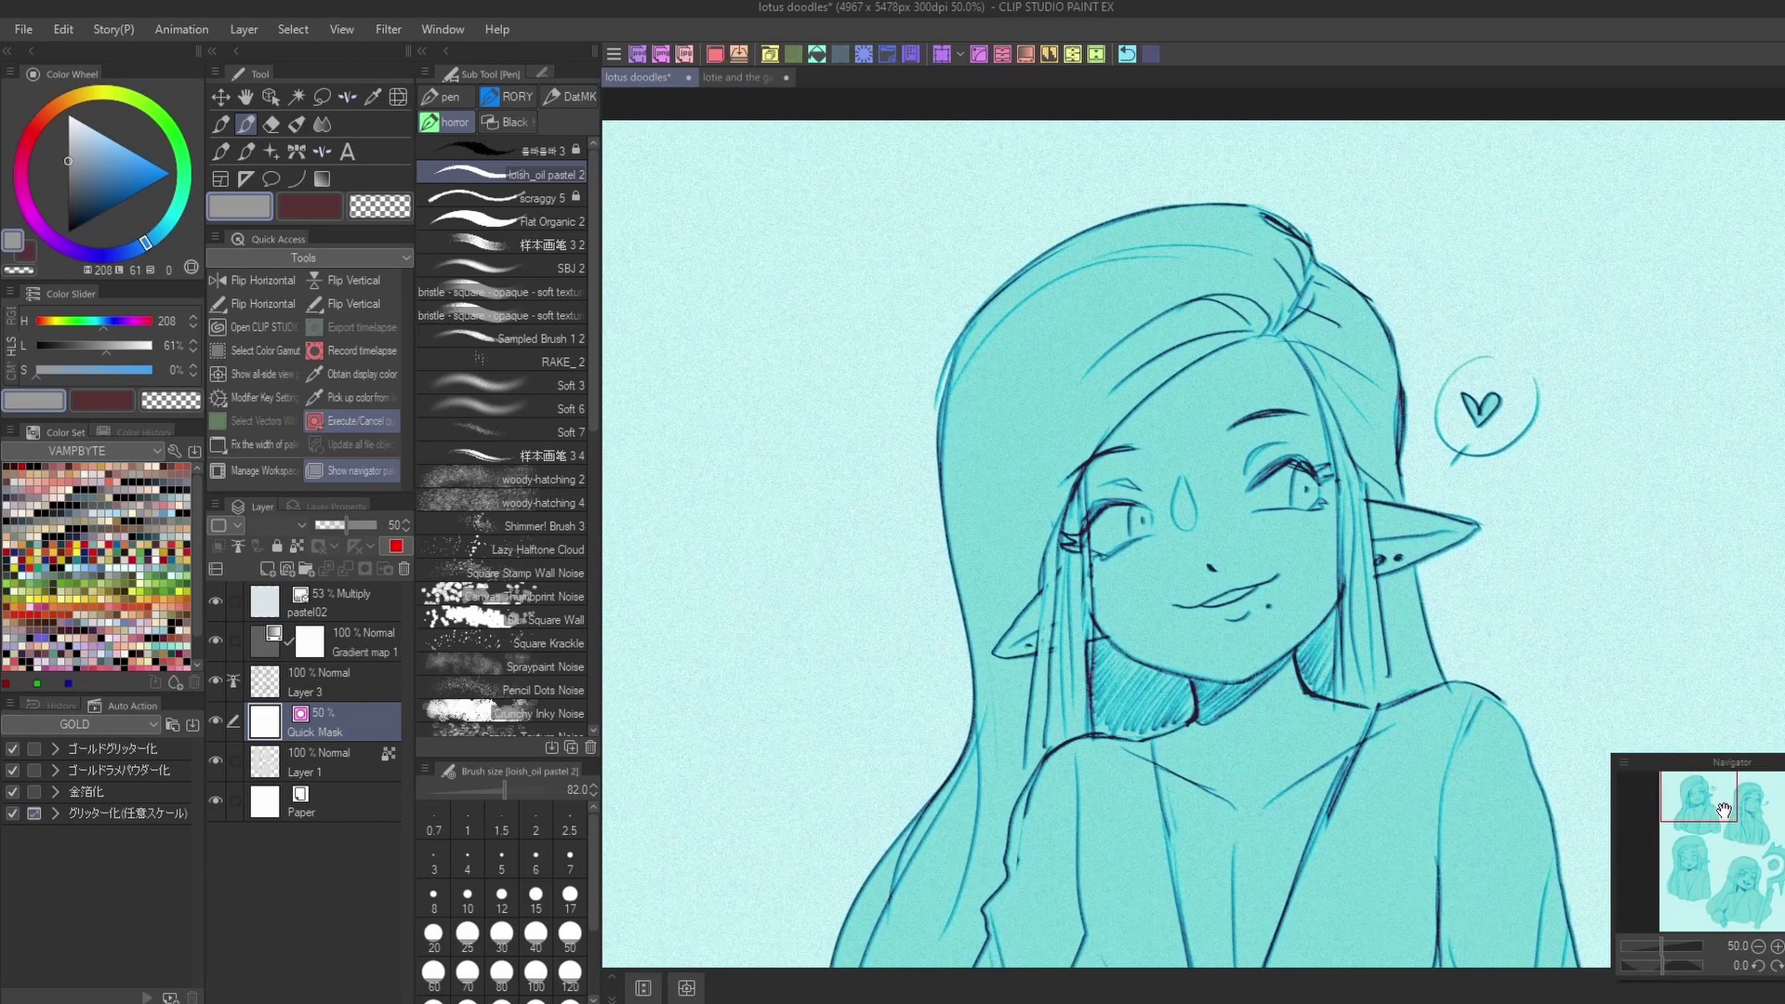
# - With the 样本画笔 3 4 brush at about size 86, paint a pink stroke along her hair
pyautogui.click(536, 454)
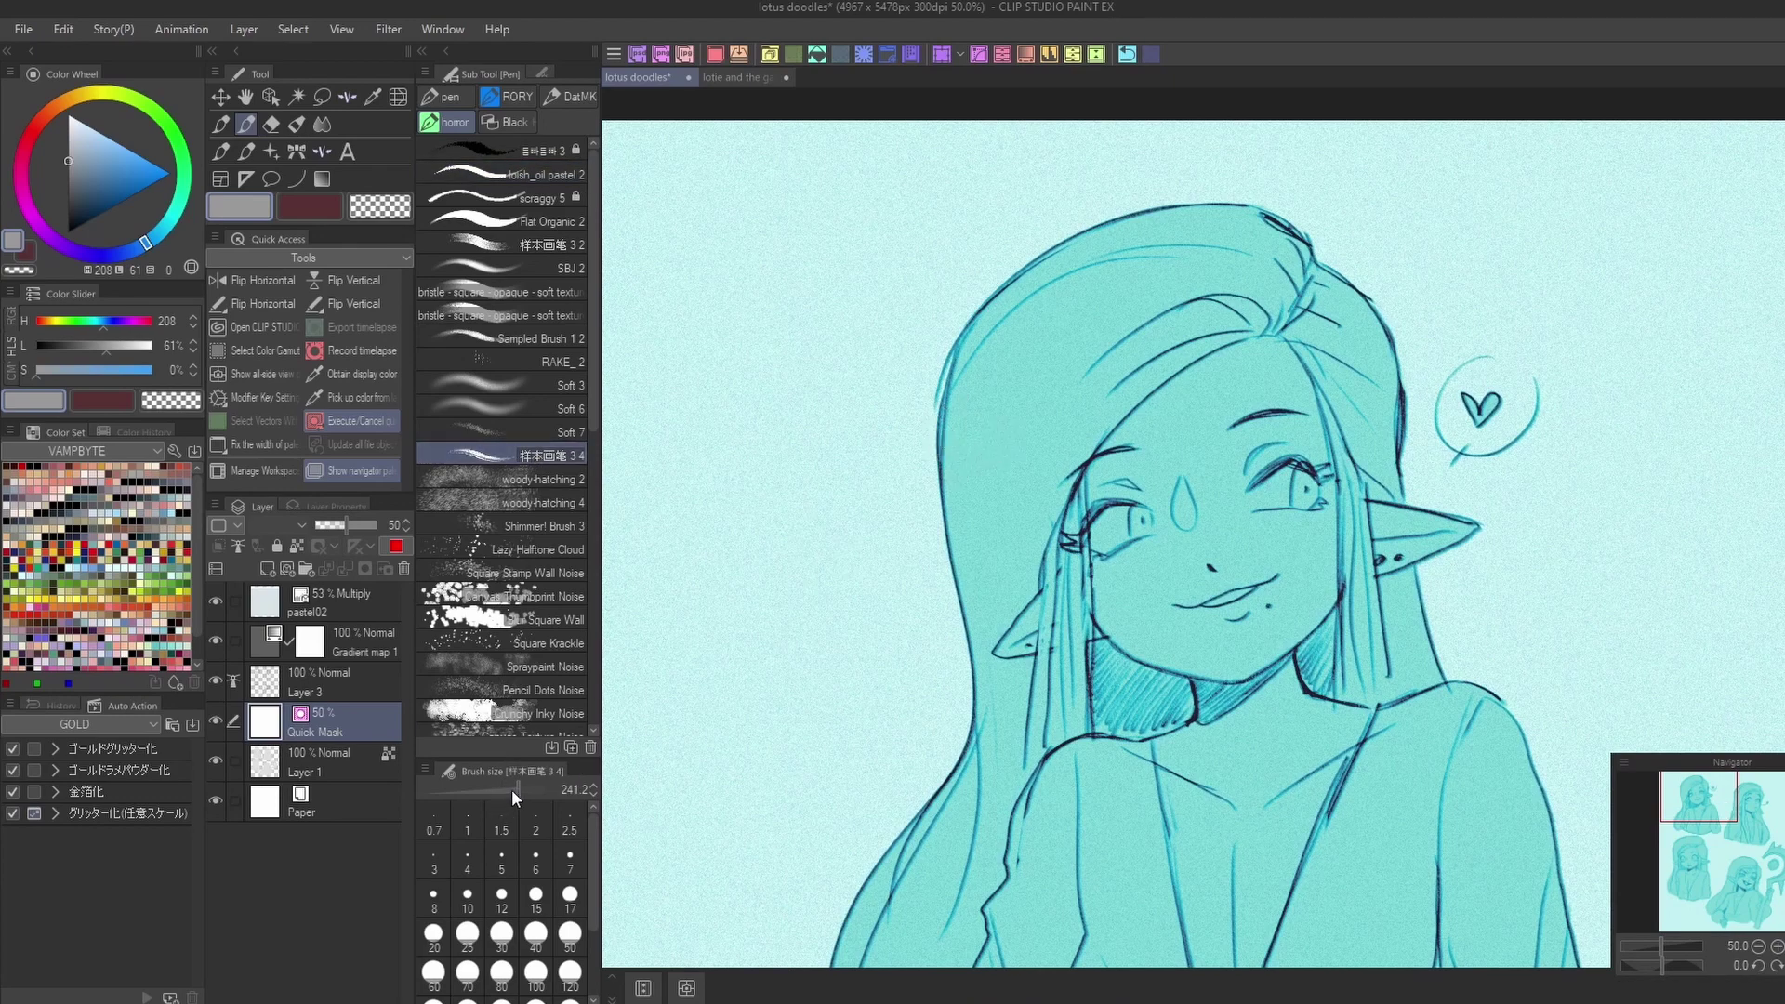
pyautogui.moveTo(511, 789); pyautogui.dragTo(505, 788)
pyautogui.moveTo(979, 387); pyautogui.dragTo(969, 489)
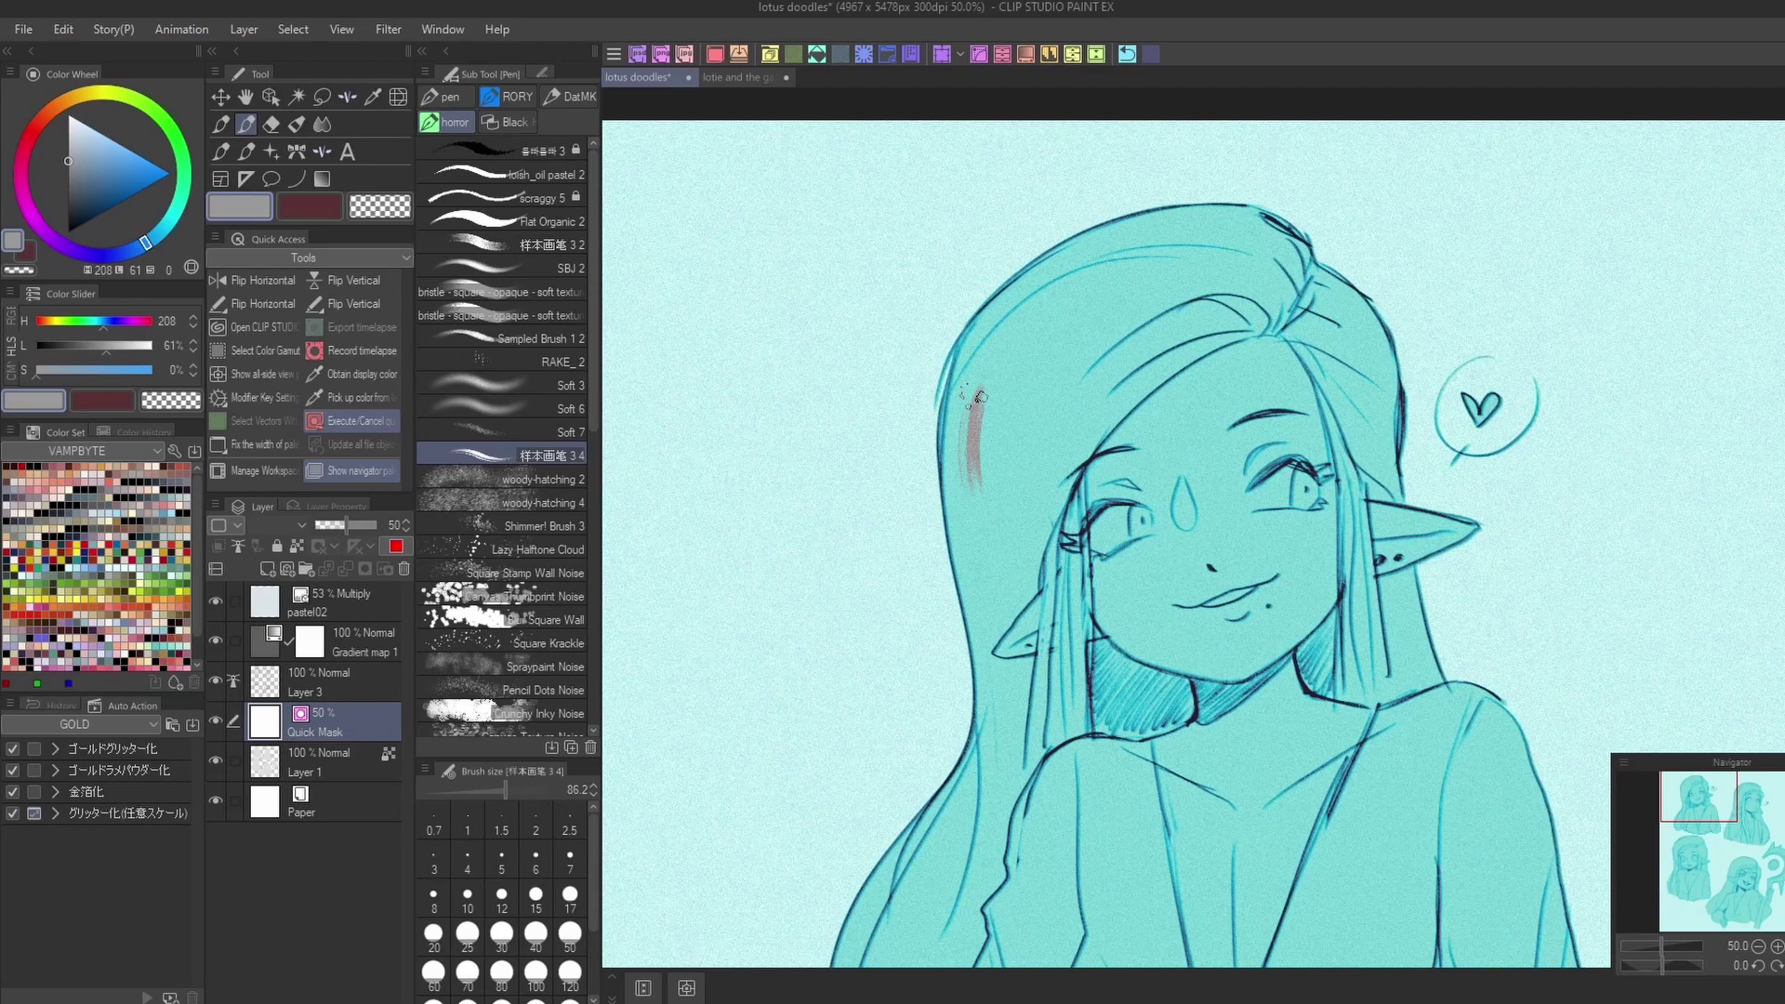
# - Widen the pink hatching across the top-left girl's hair
pyautogui.moveTo(979, 395)
pyautogui.mouseDown()
pyautogui.moveTo(972, 539)
pyautogui.moveTo(981, 413)
pyautogui.moveTo(990, 497)
pyautogui.moveTo(997, 418)
pyautogui.moveTo(1001, 476)
pyautogui.moveTo(1027, 420)
pyautogui.moveTo(1026, 465)
pyautogui.moveTo(1046, 424)
pyautogui.moveTo(1057, 493)
pyautogui.mouseUp()
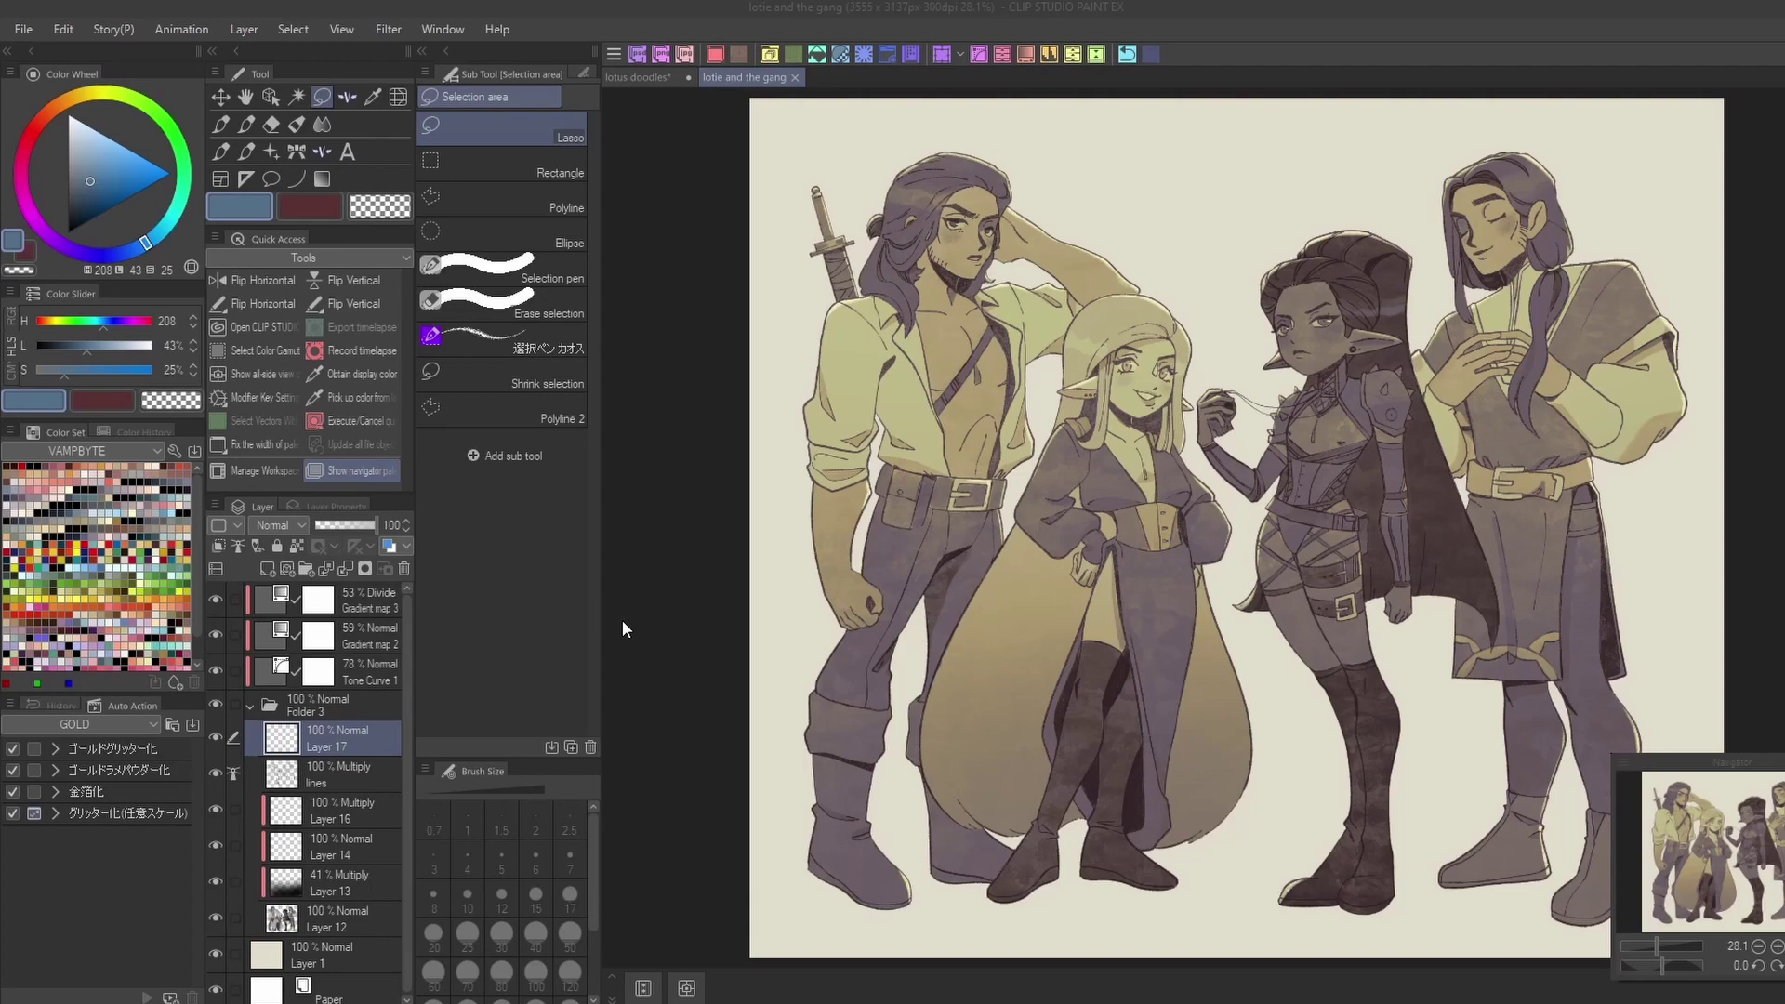
# - Use Select Color Gamut to sample the pale yellow with a 6.00 error margin
pyautogui.click(293, 29)
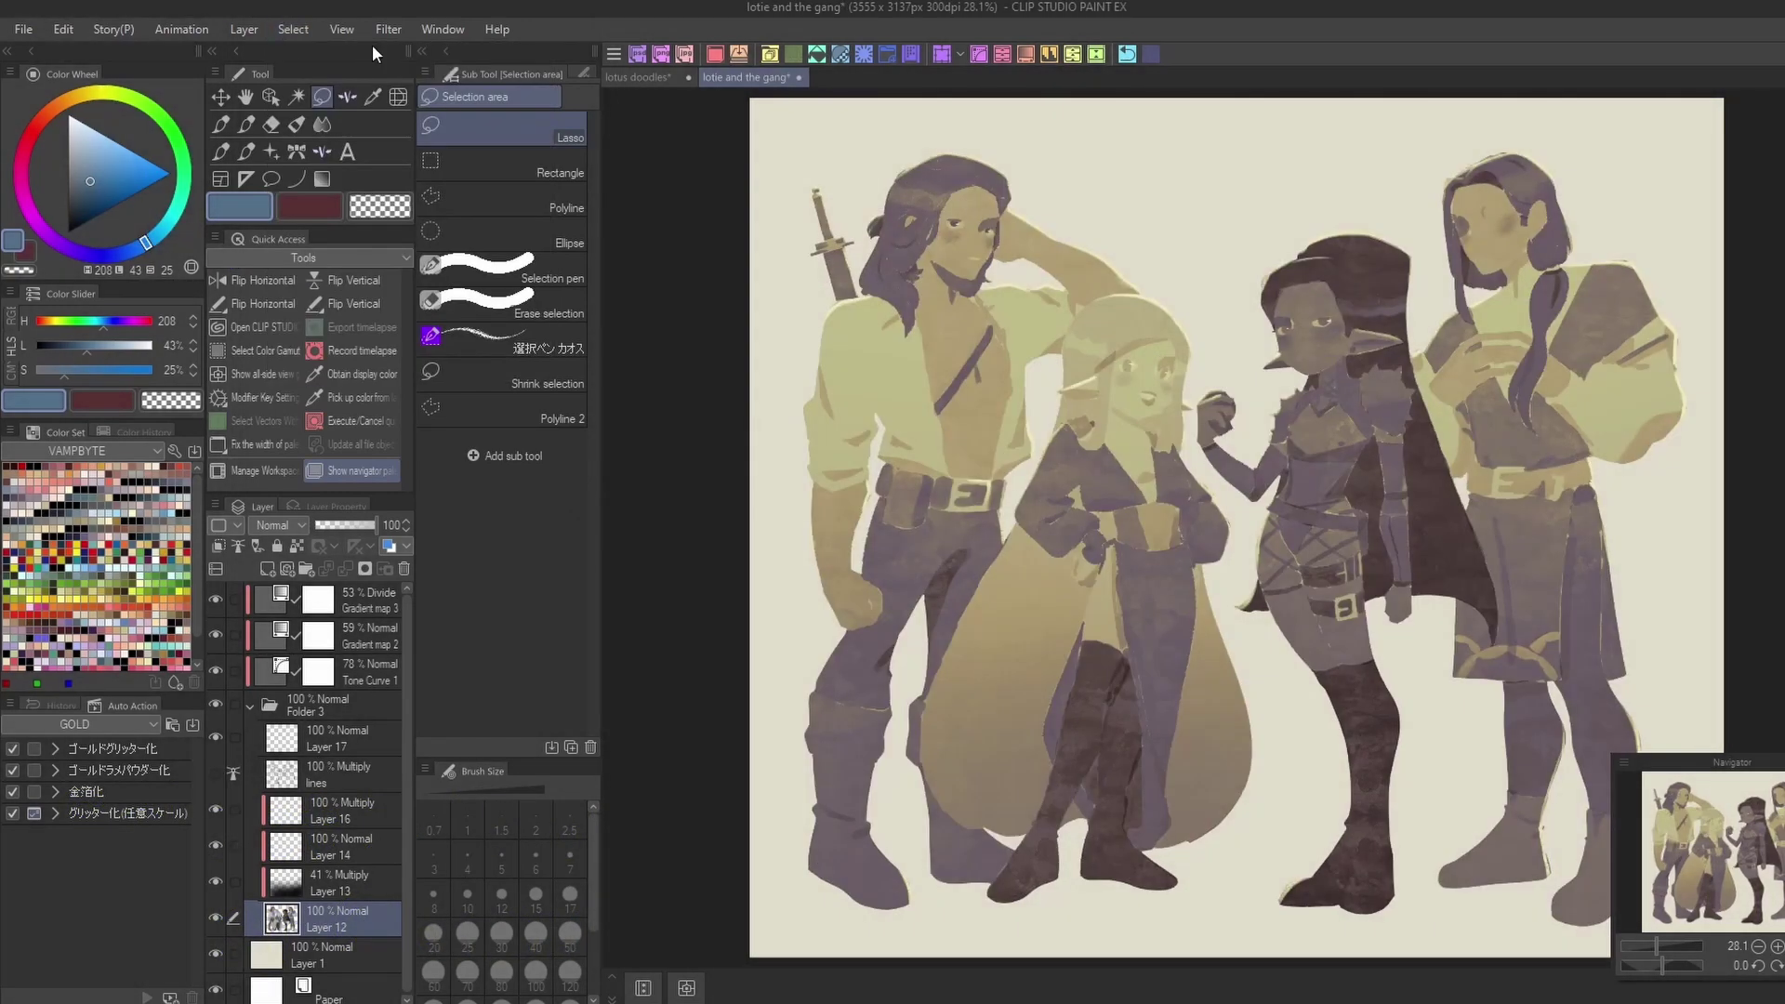
pyautogui.click(293, 29)
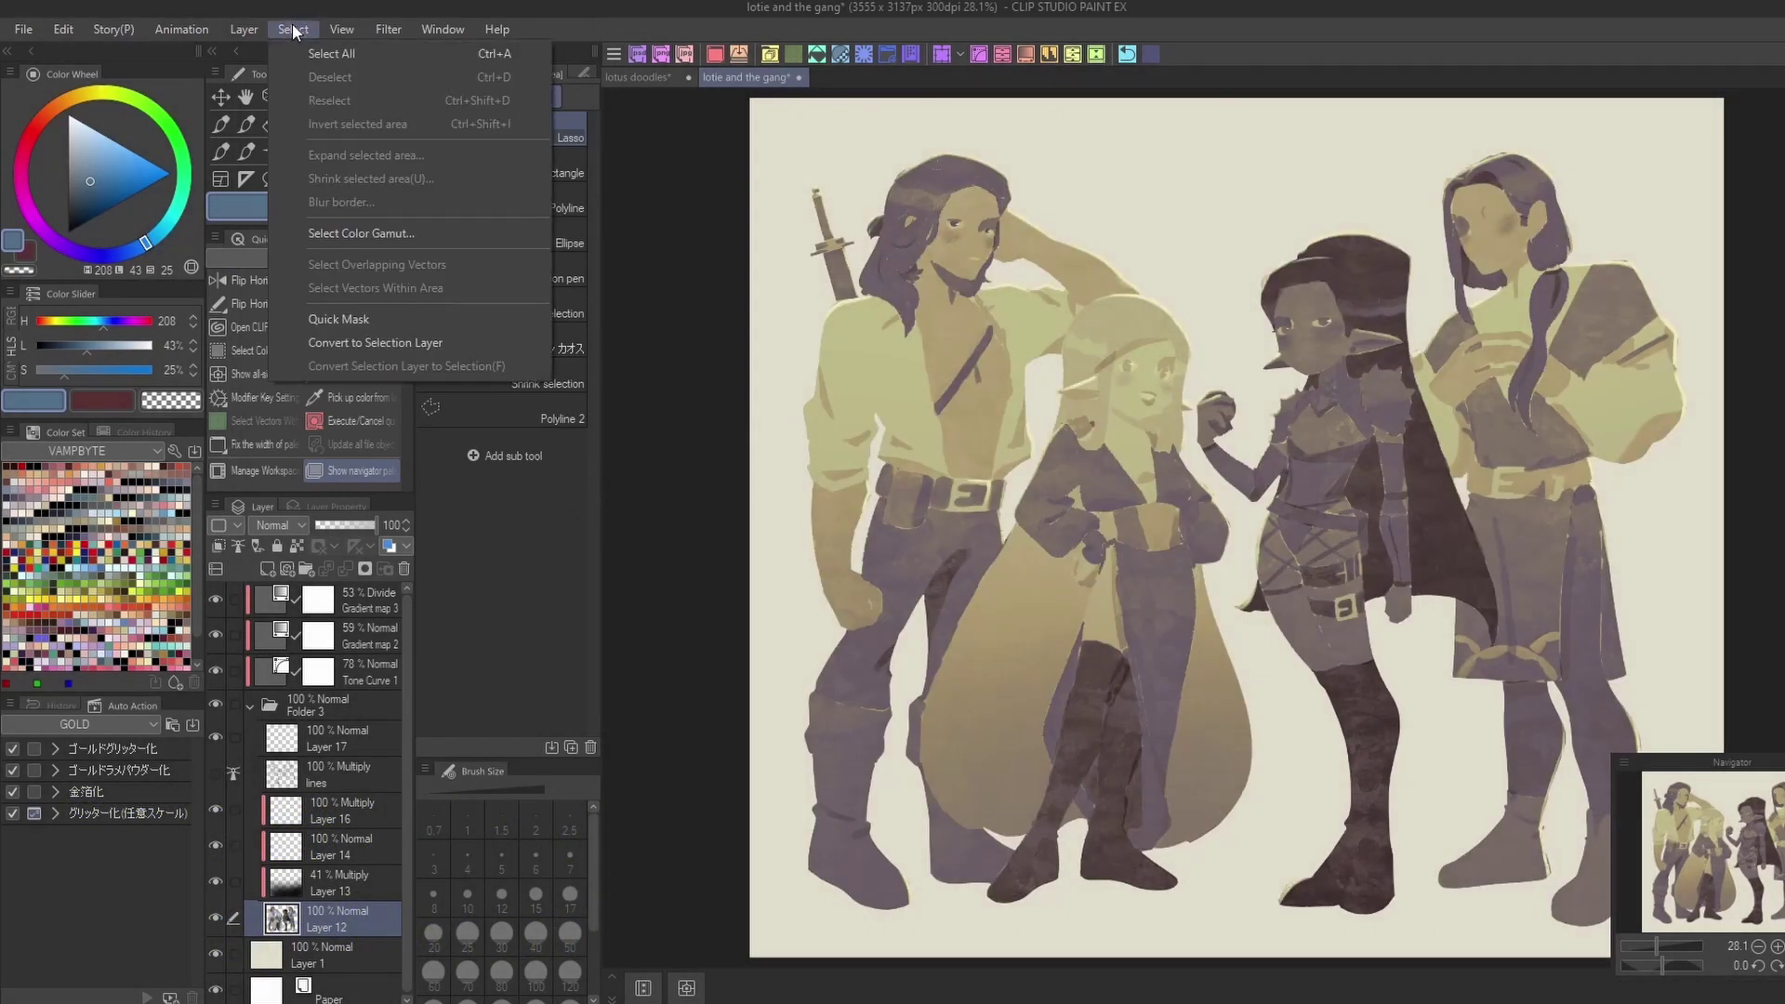
pyautogui.click(361, 234)
pyautogui.click(908, 397)
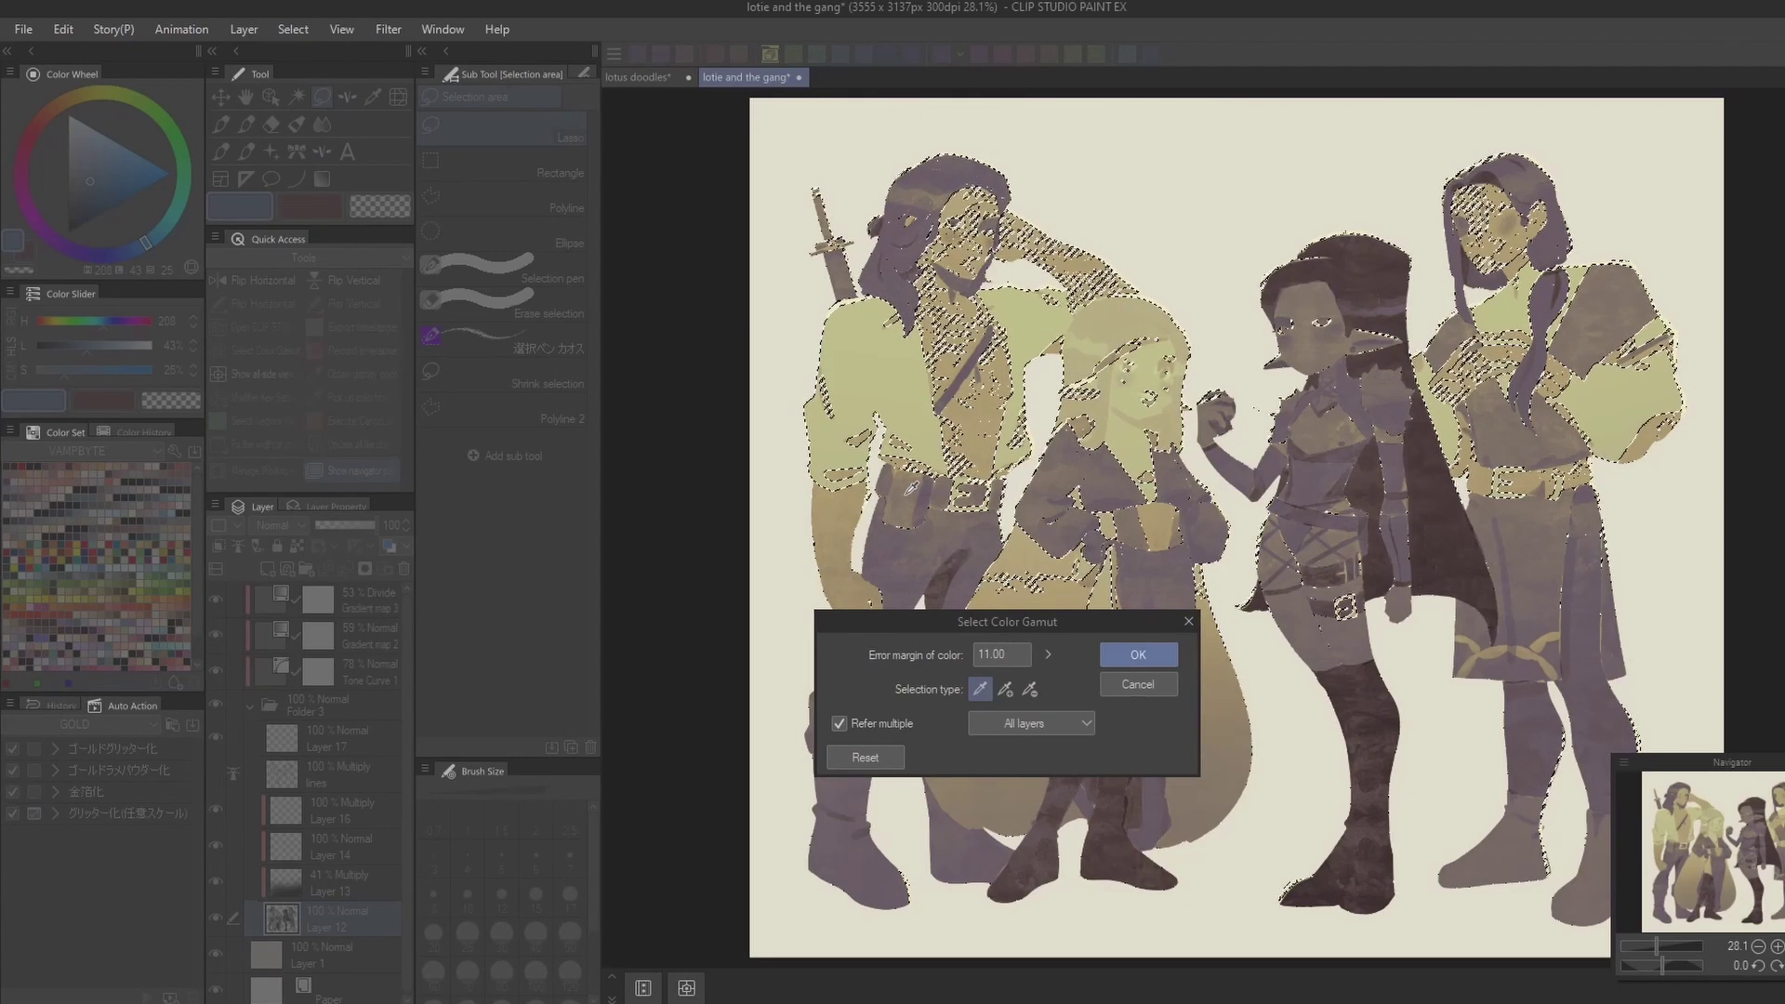
pyautogui.click(1049, 655)
pyautogui.click(1062, 636)
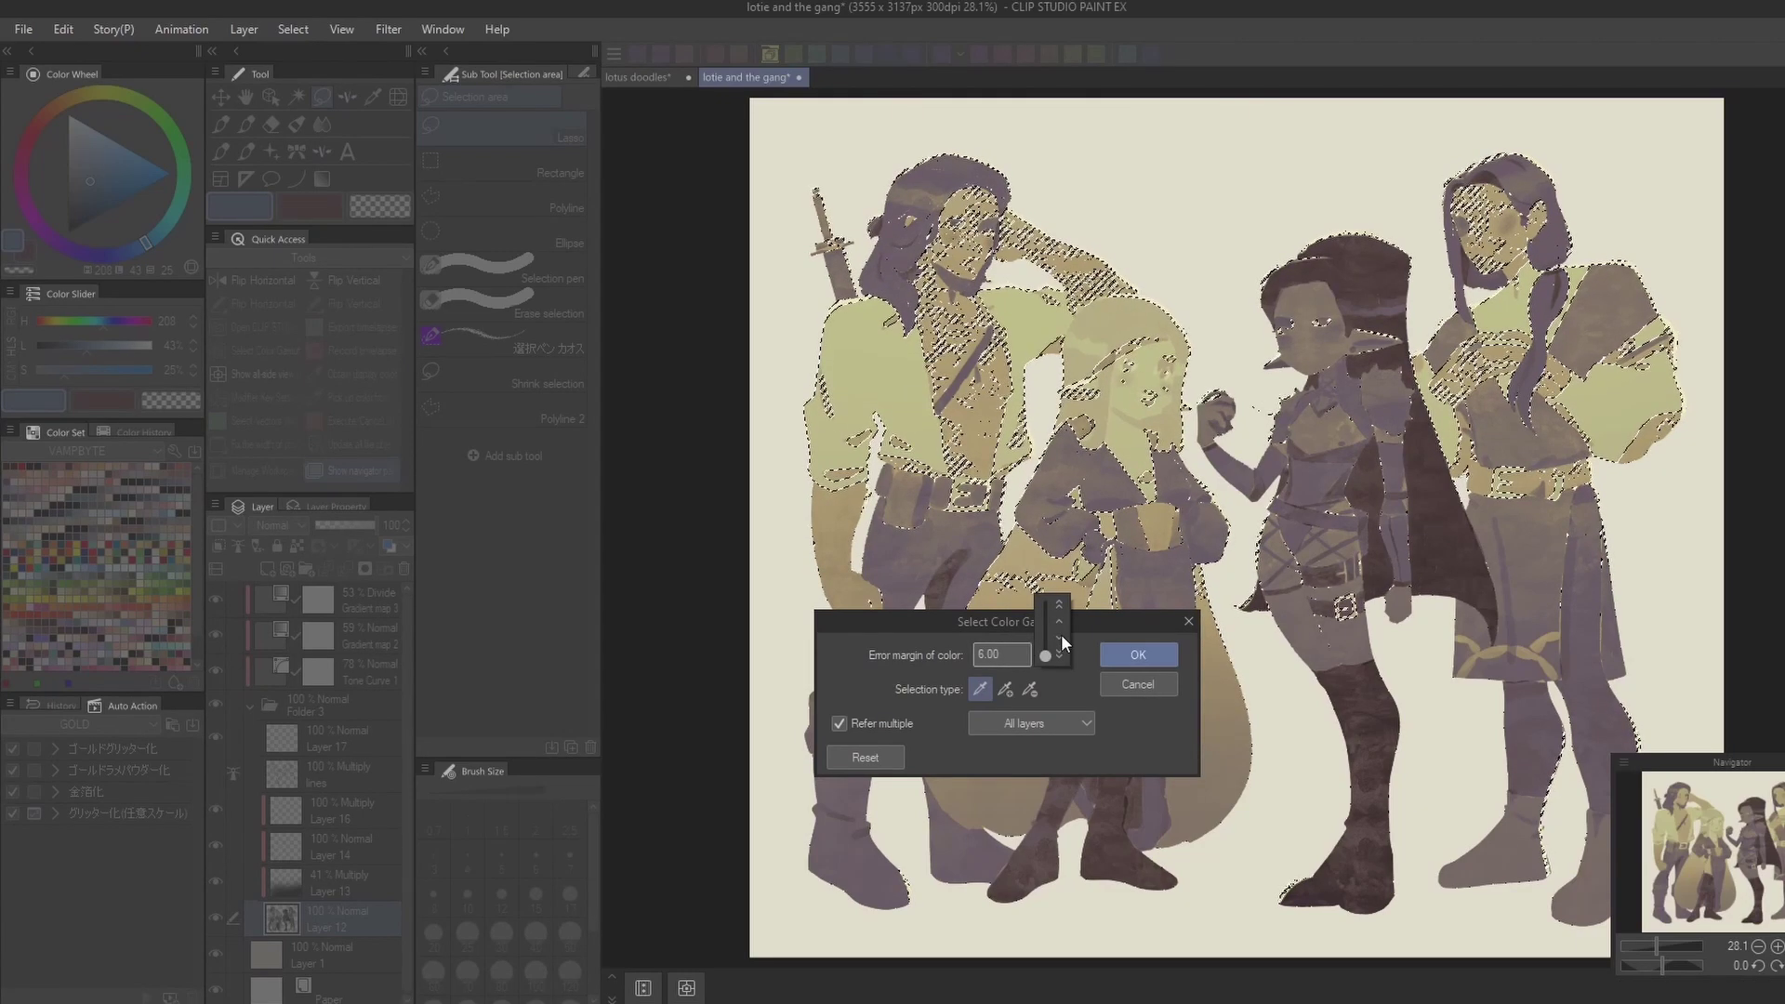
pyautogui.moveTo(1061, 634); pyautogui.dragTo(1051, 670)
# - Resample the pale yellow at a tighter 4.00 error margin and confirm the selection
pyautogui.click(888, 756)
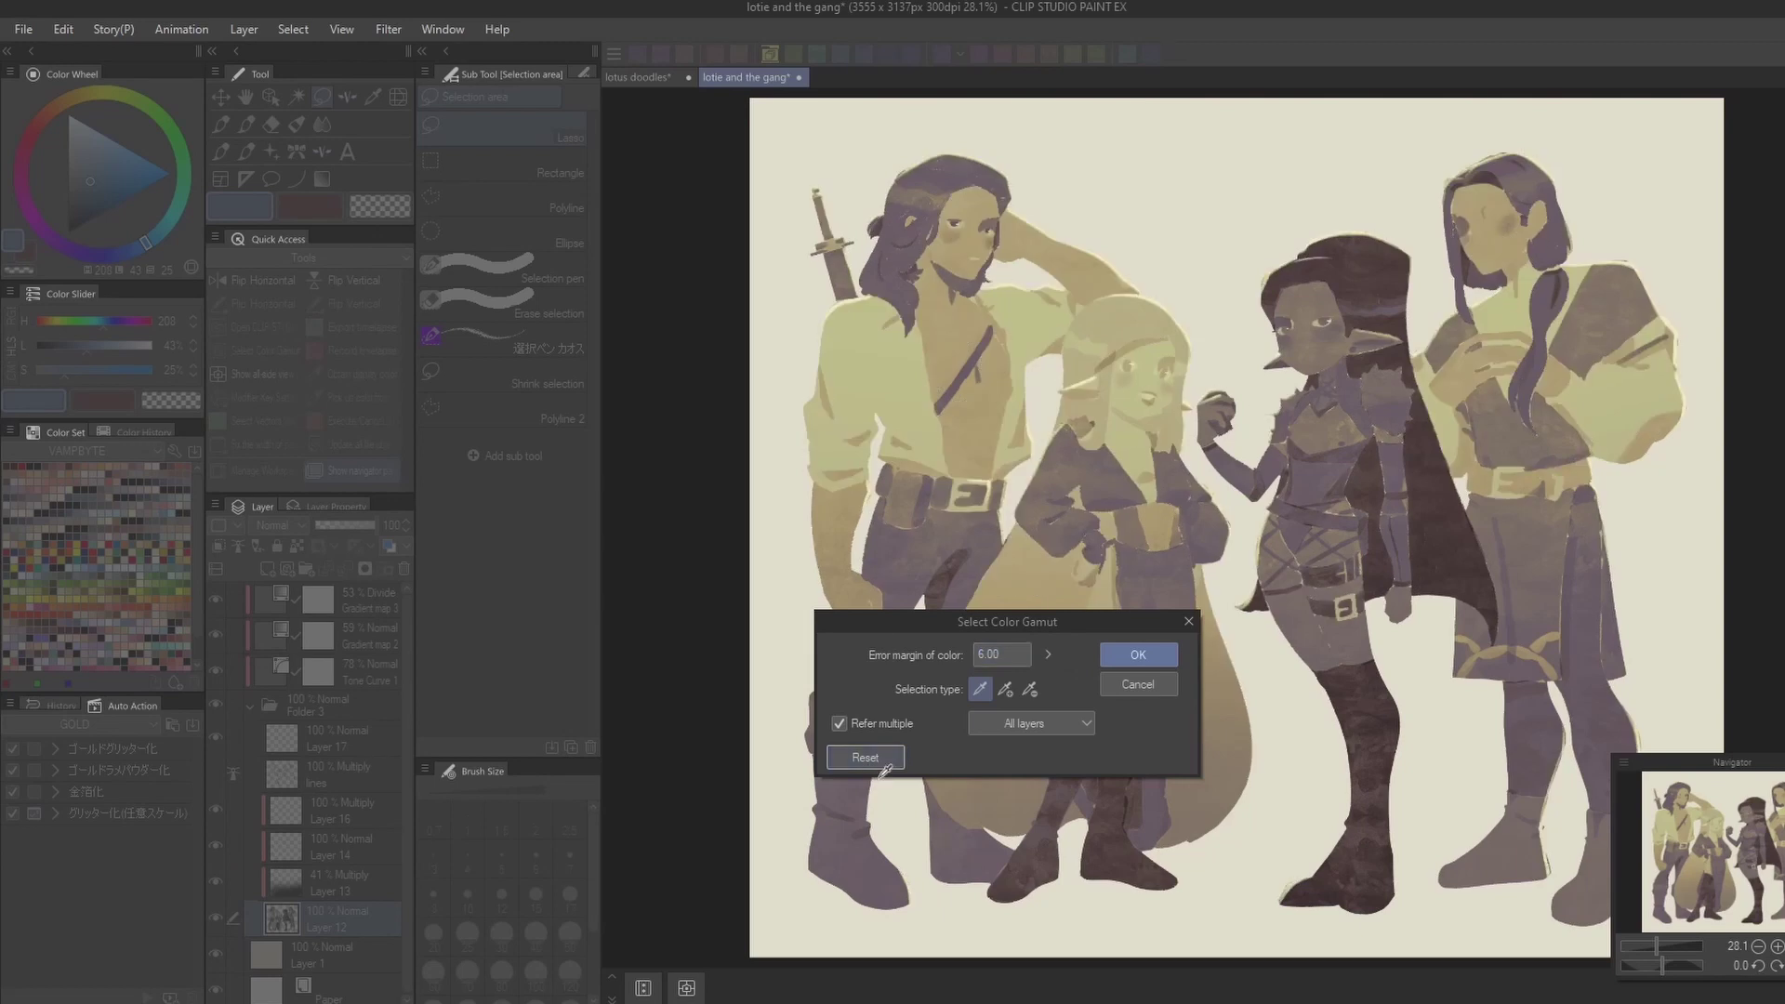
pyautogui.click(915, 397)
pyautogui.click(1047, 655)
pyautogui.click(1063, 645)
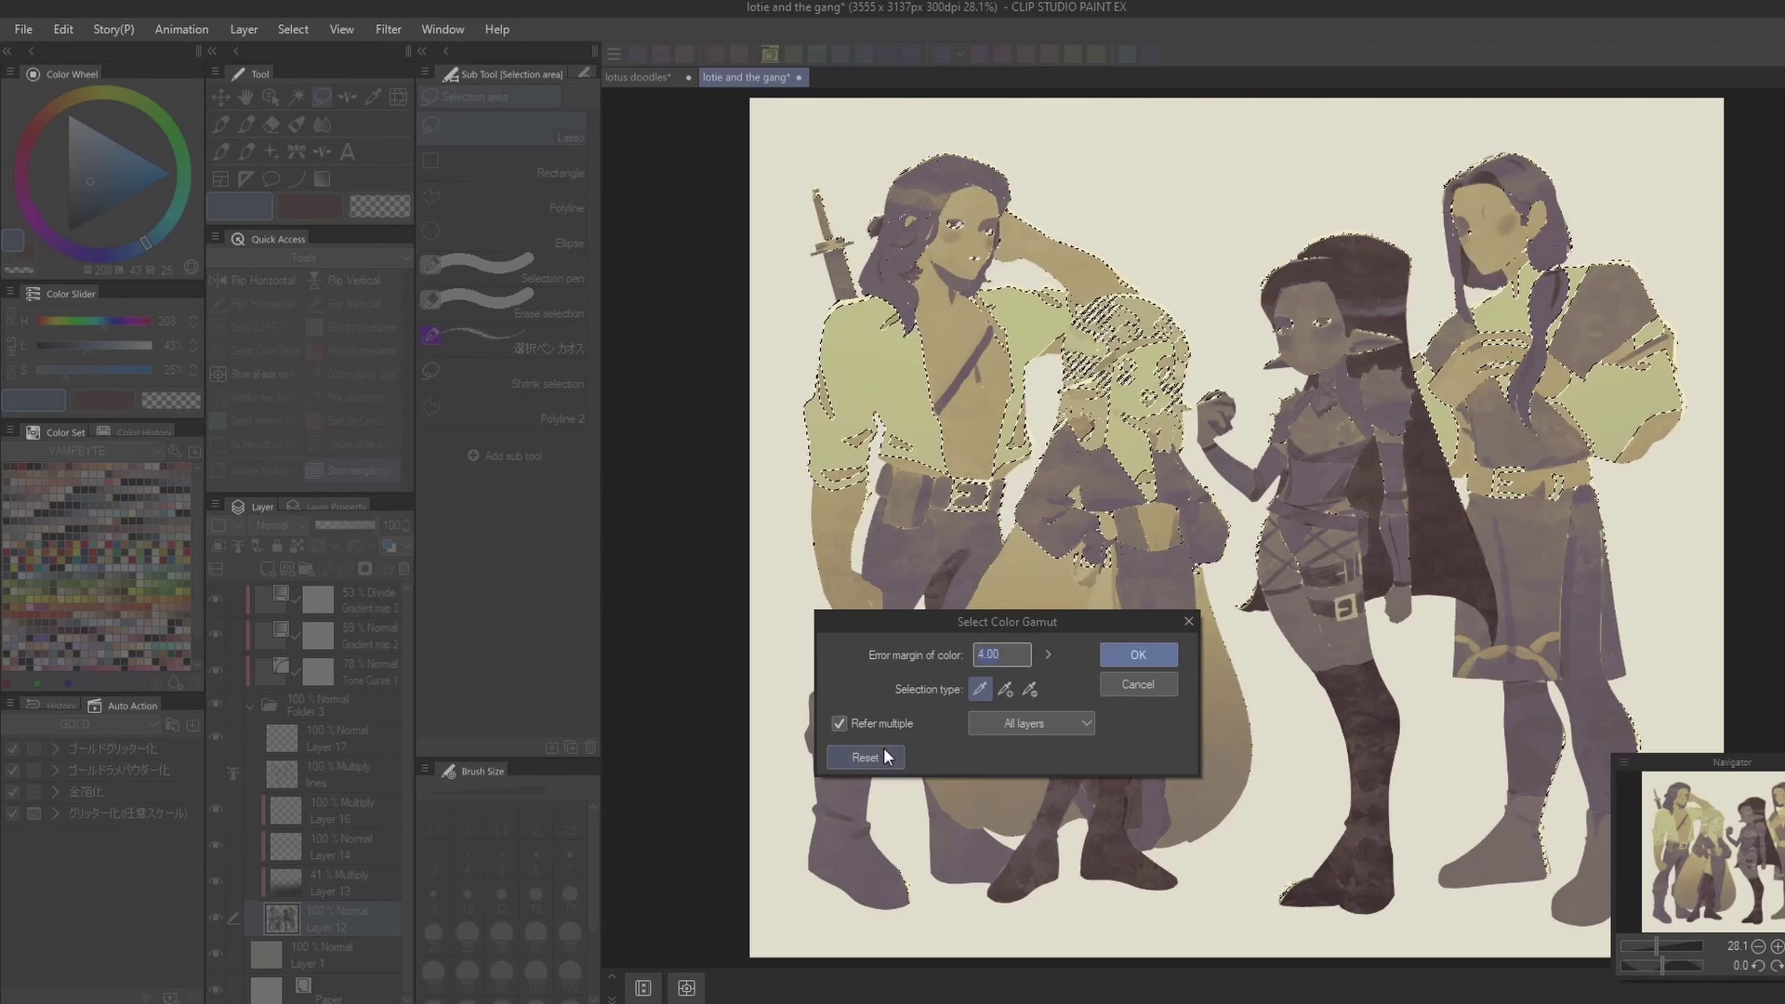
pyautogui.click(887, 757)
pyautogui.click(911, 402)
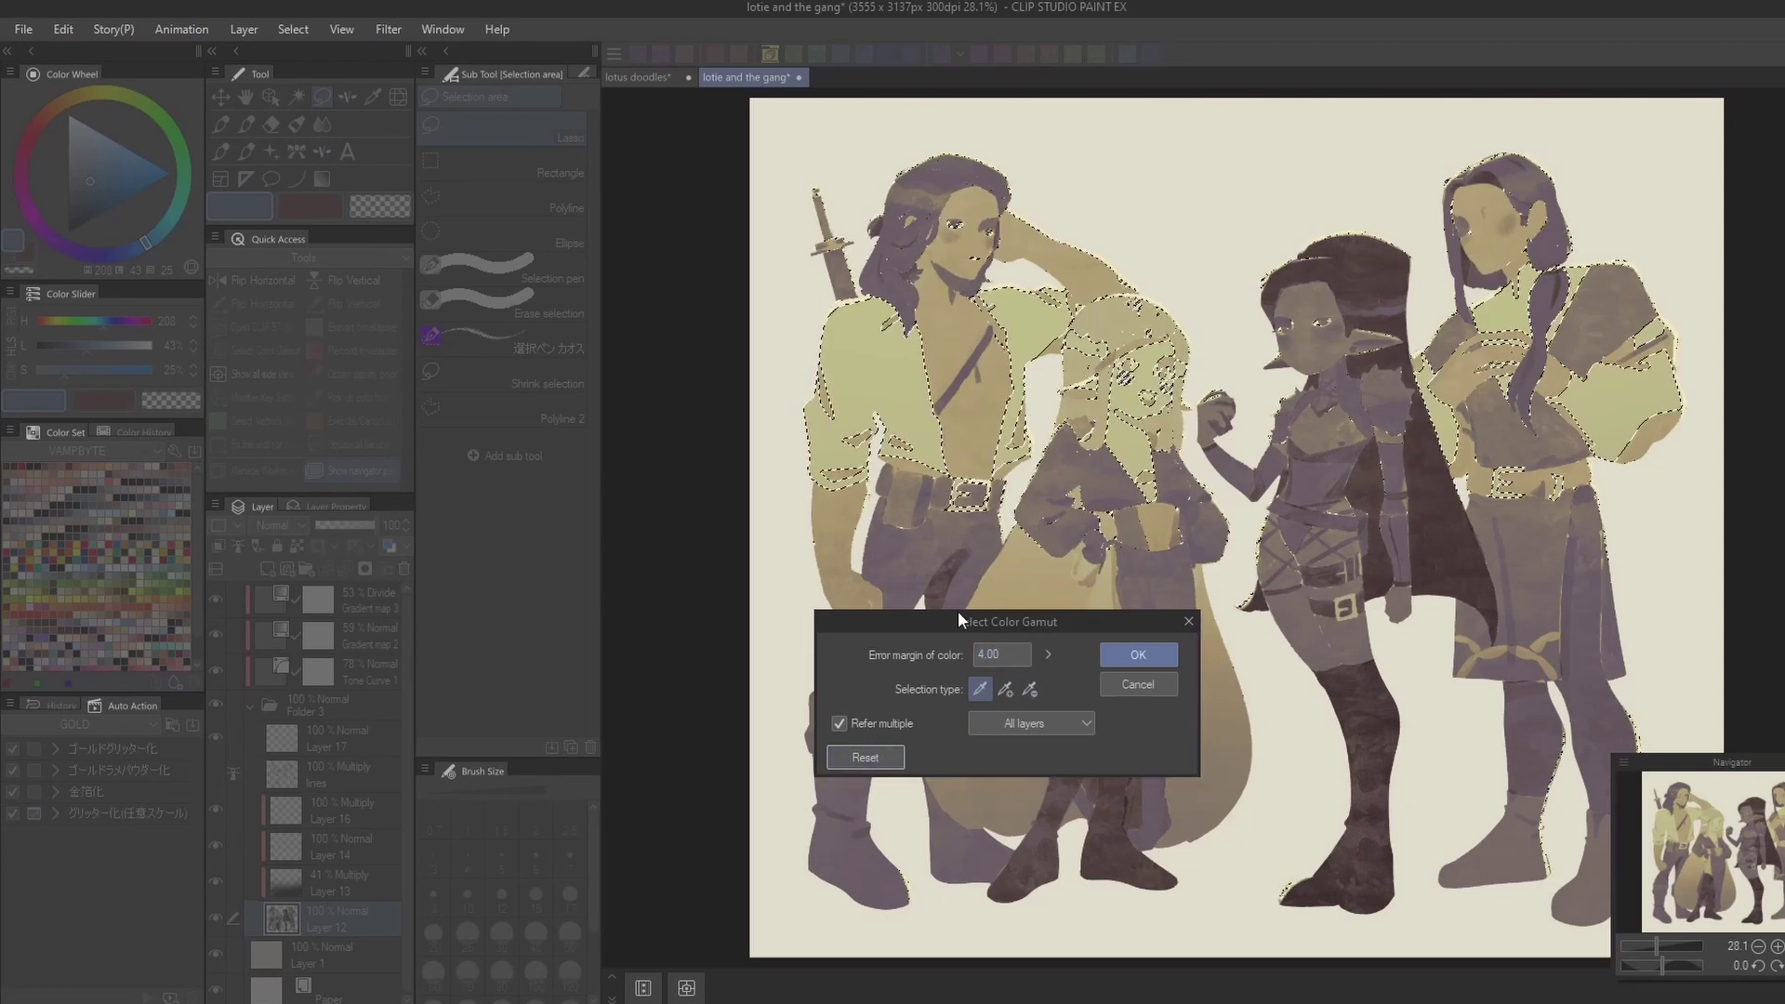
pyautogui.click(1145, 654)
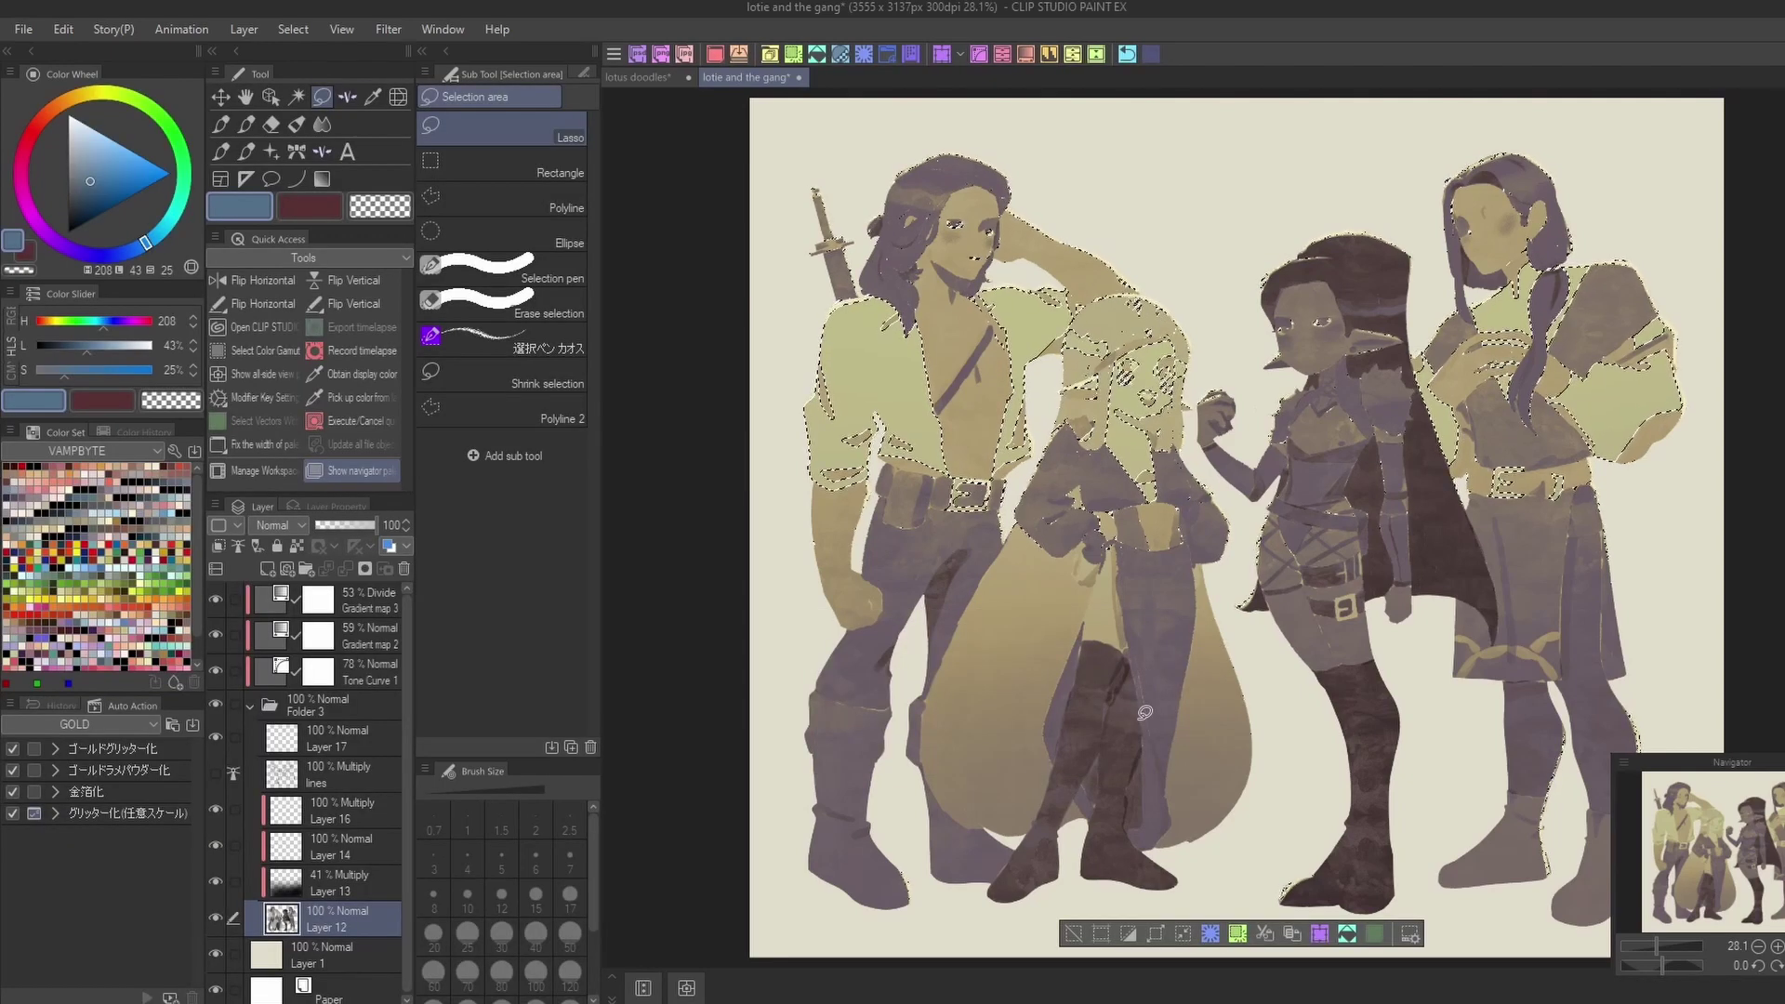
# - Fill the selection on a new layer and show the line art again
pyautogui.click(267, 568)
pyautogui.click(42, 370)
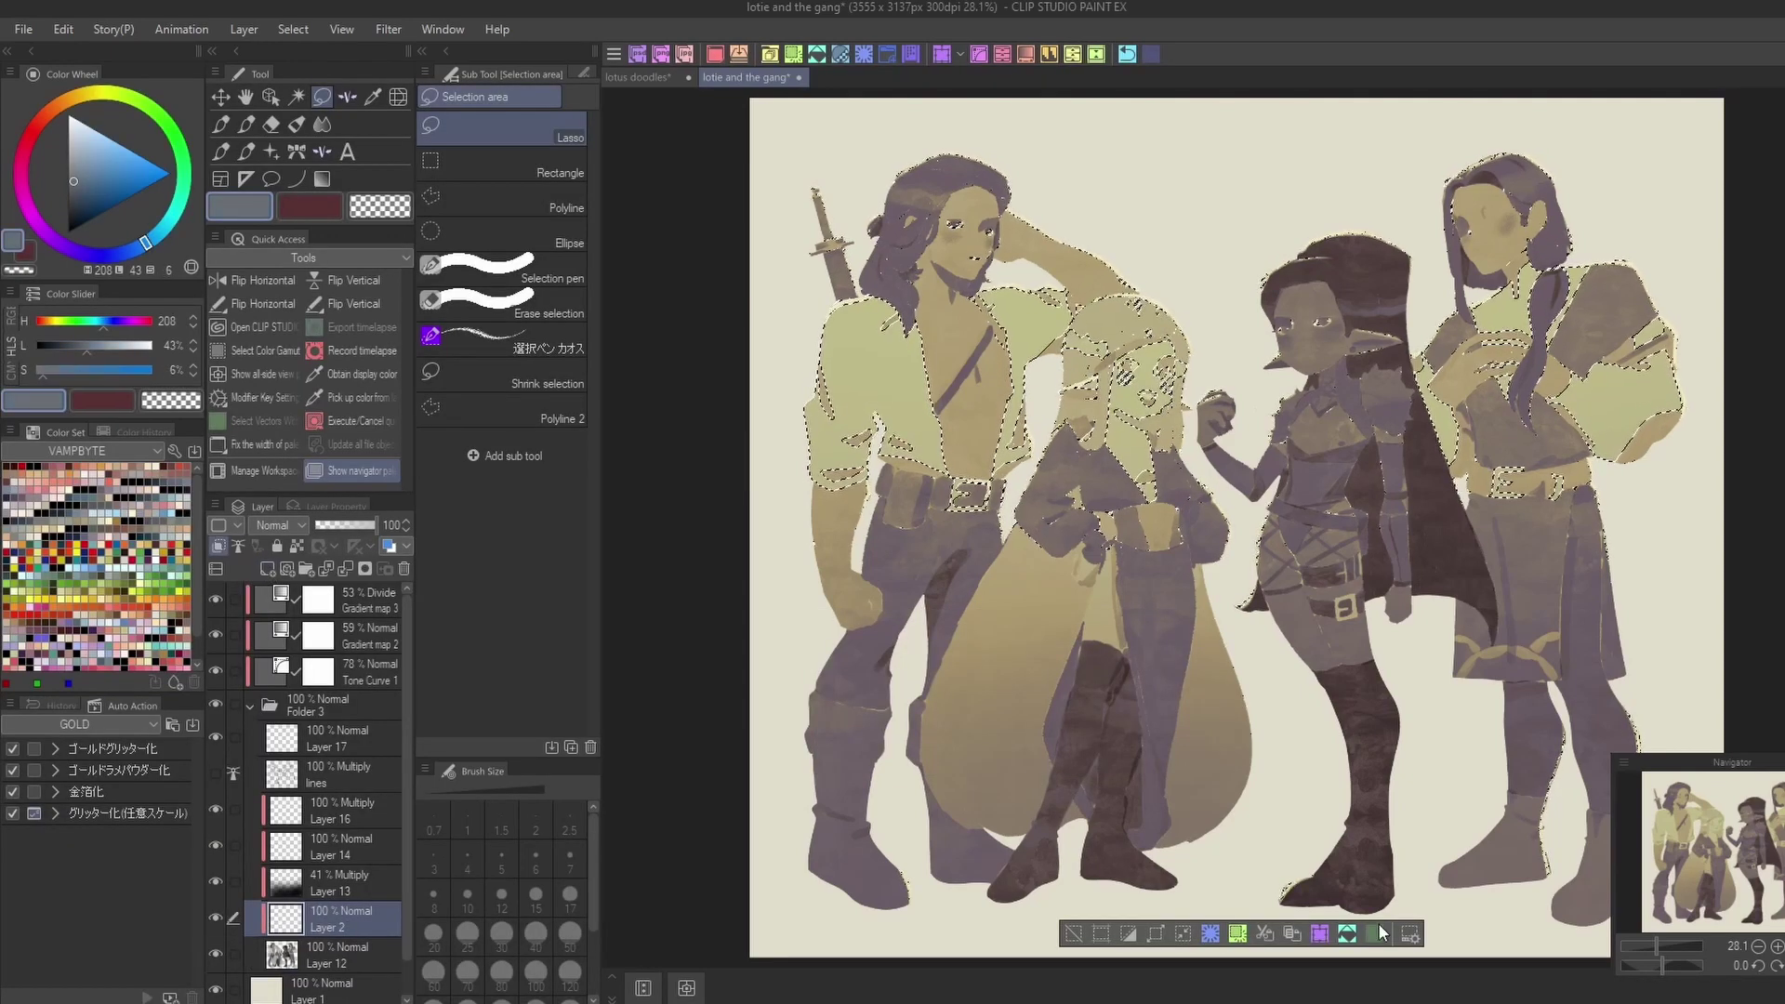
pyautogui.click(1072, 932)
pyautogui.click(219, 771)
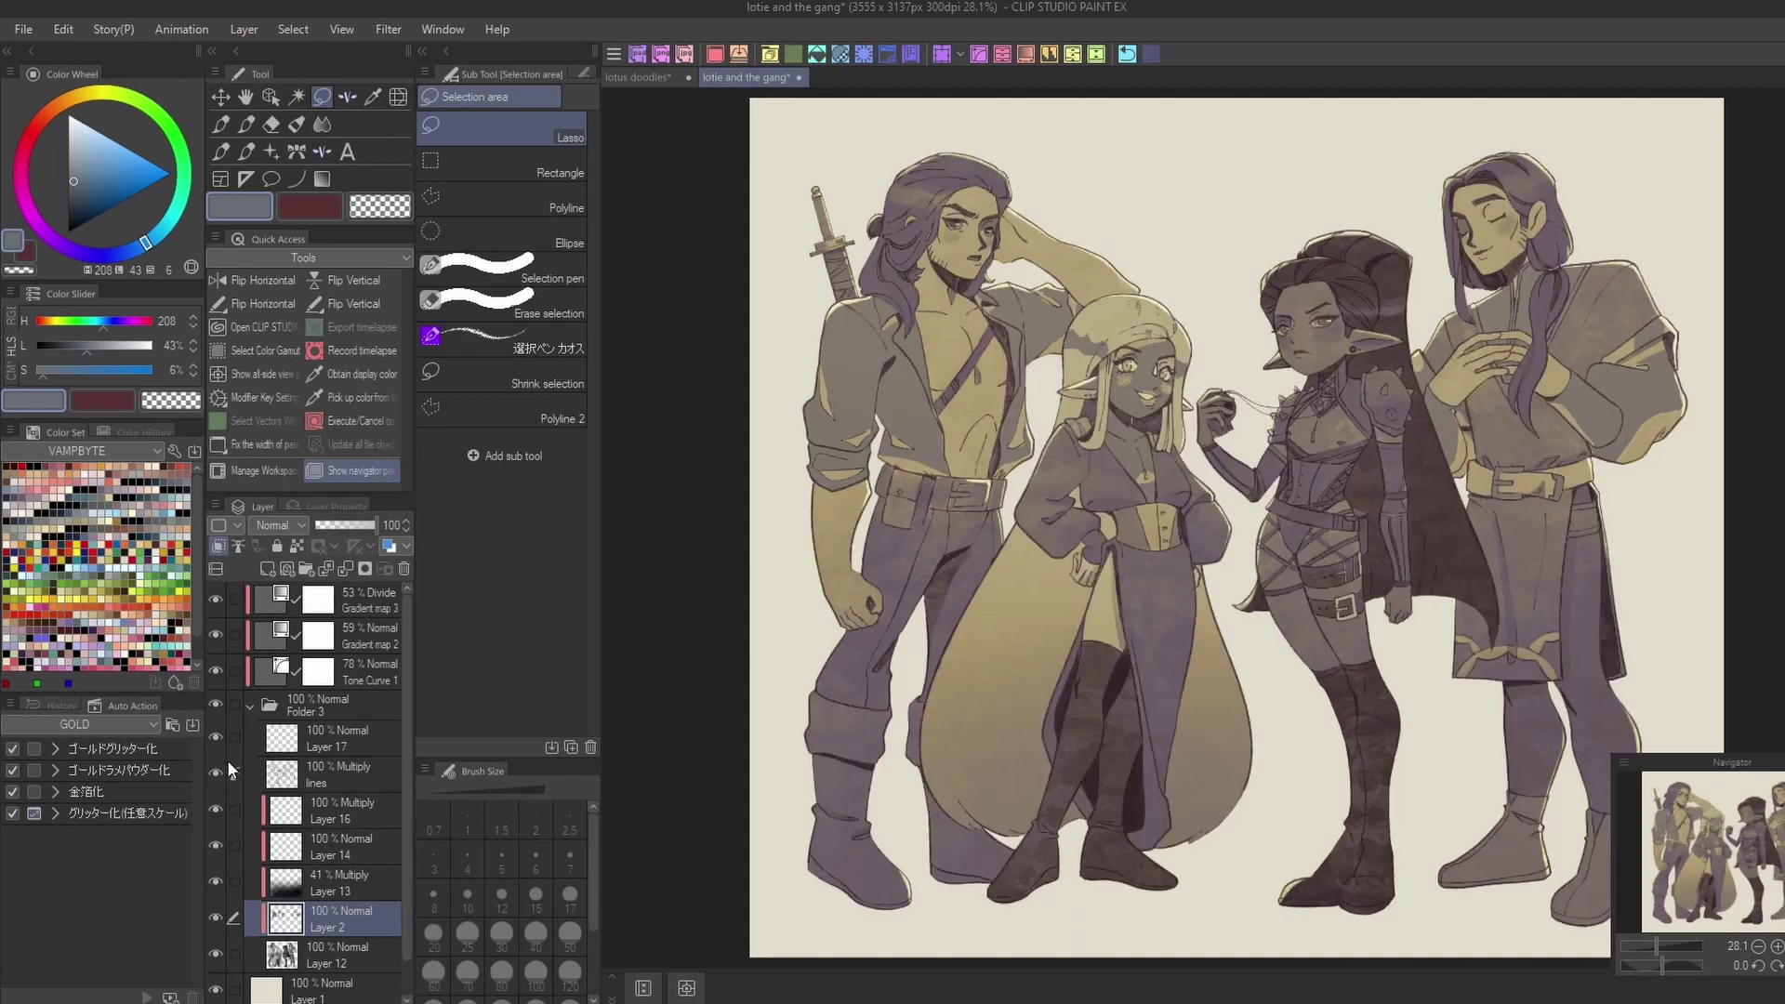
# - Recolour the new layer's fill white and lower its opacity for faint shirt highlights
pyautogui.moveTo(372, 521); pyautogui.dragTo(304, 520)
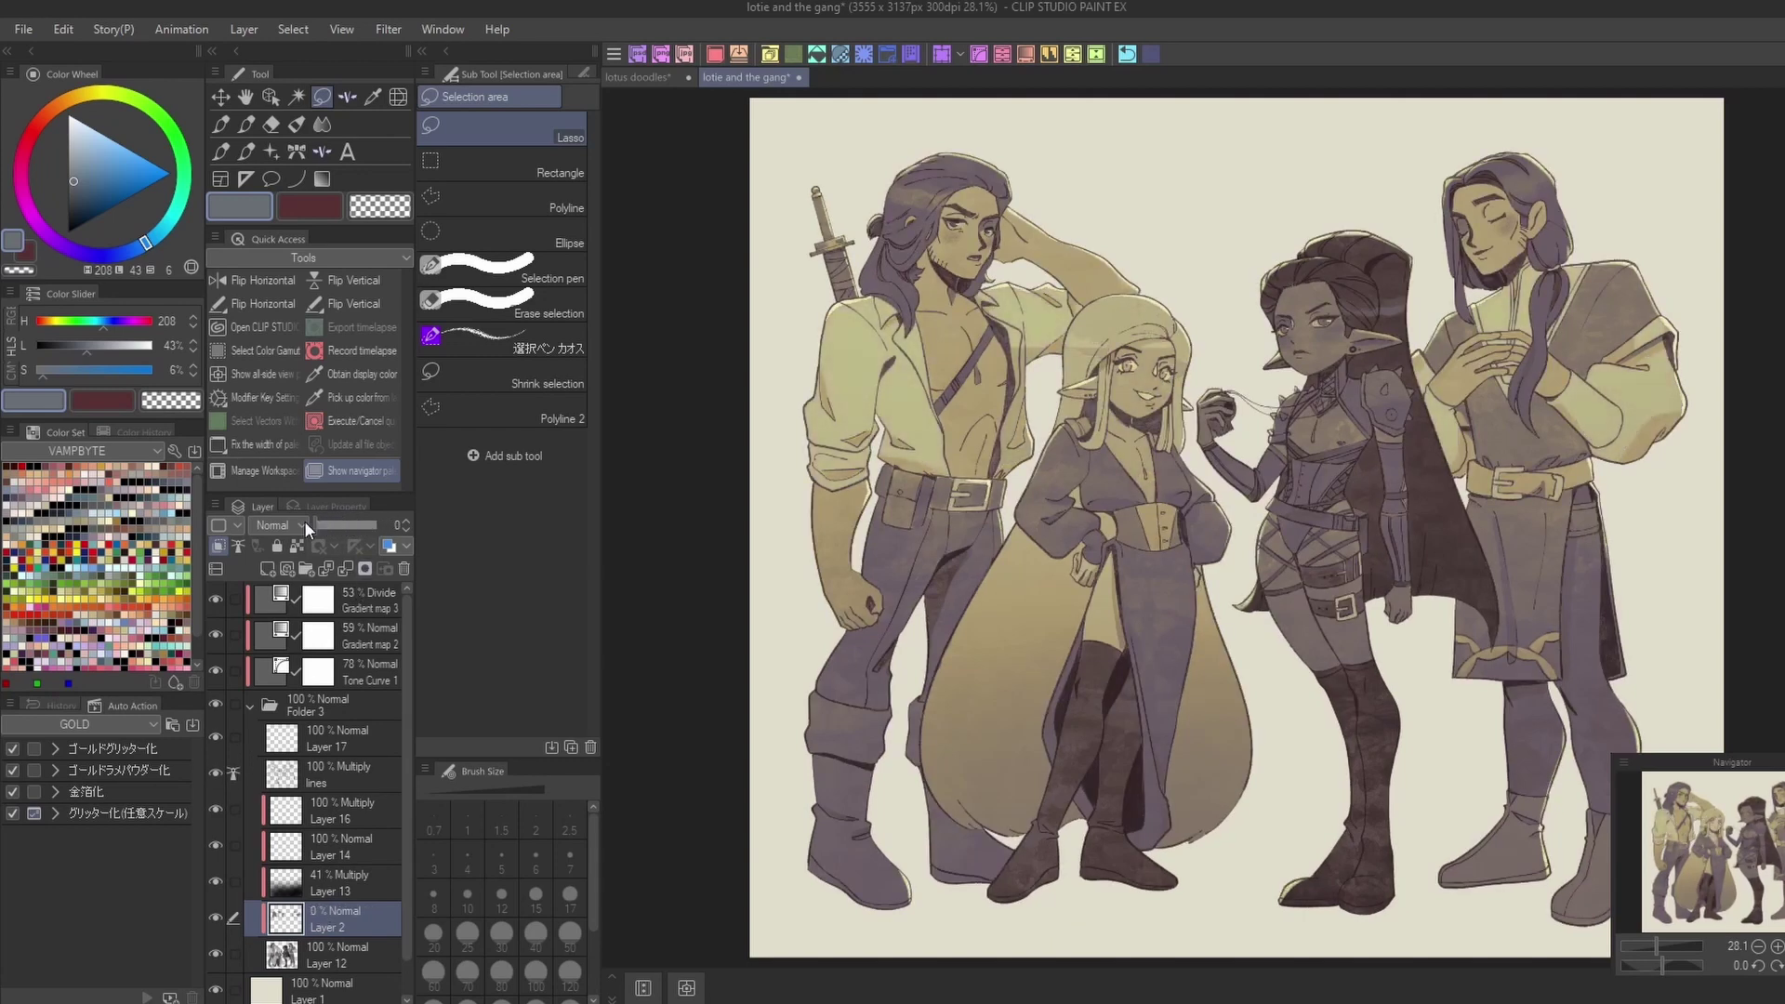
pyautogui.click(353, 523)
pyautogui.click(68, 114)
pyautogui.click(813, 53)
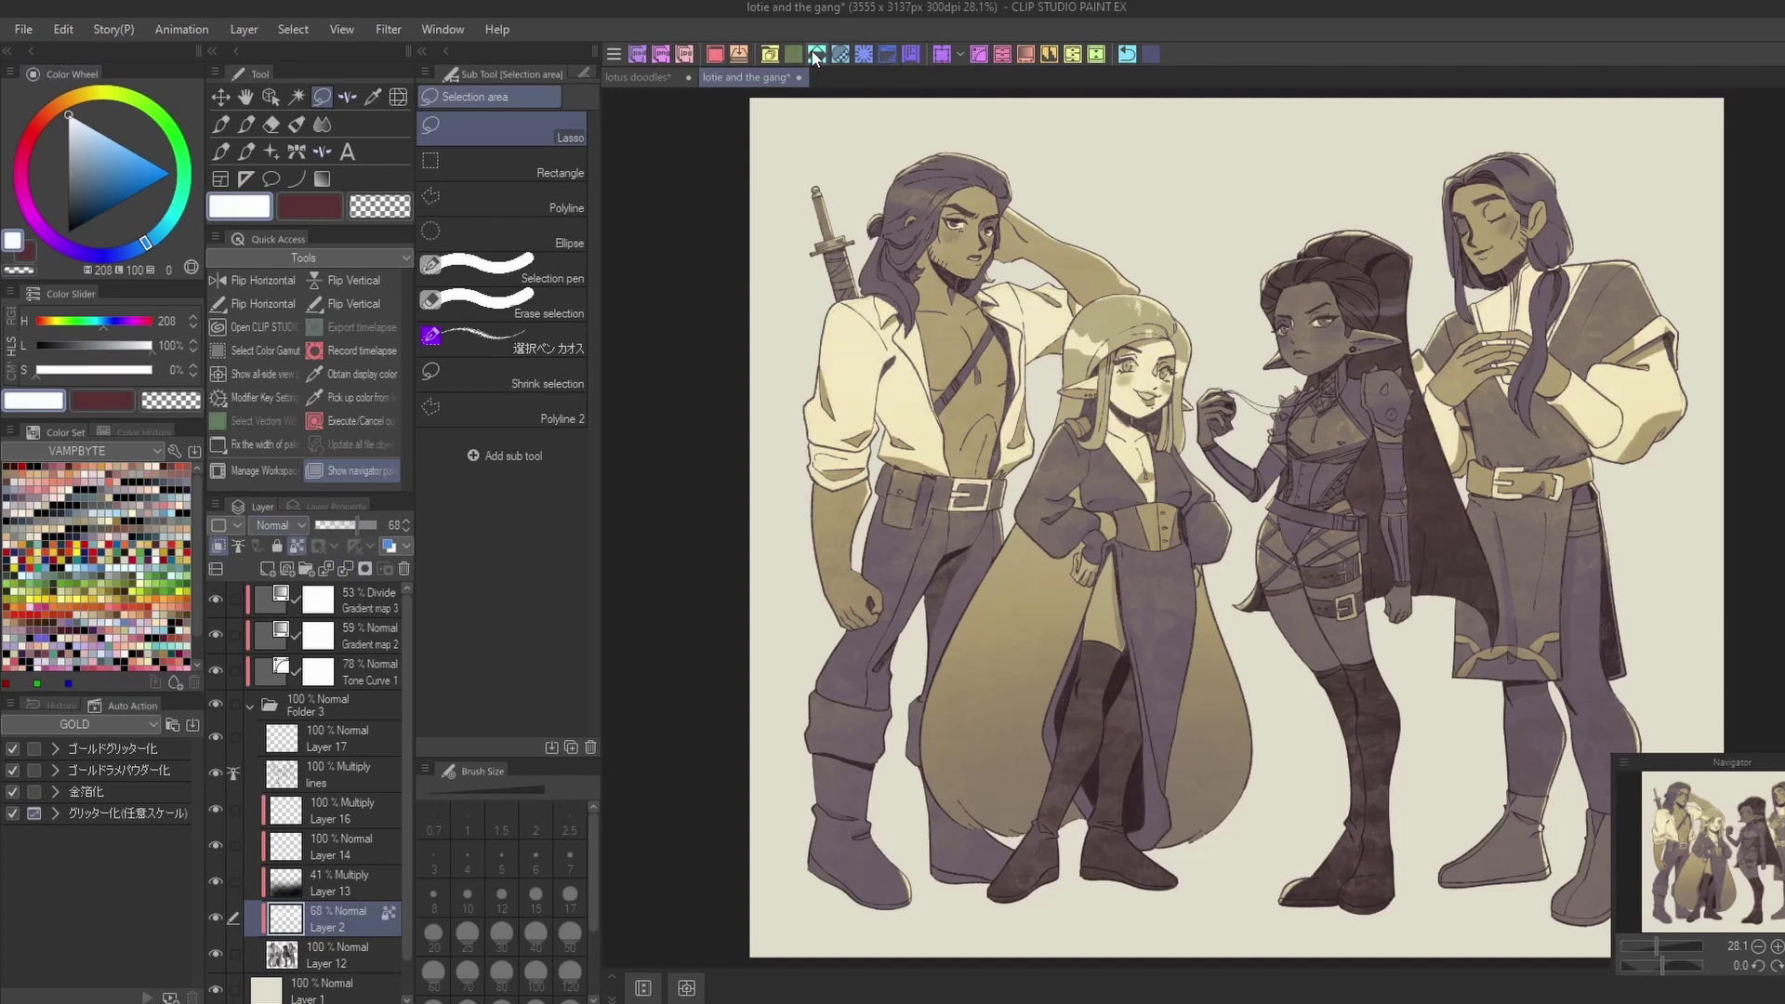
pyautogui.click(335, 523)
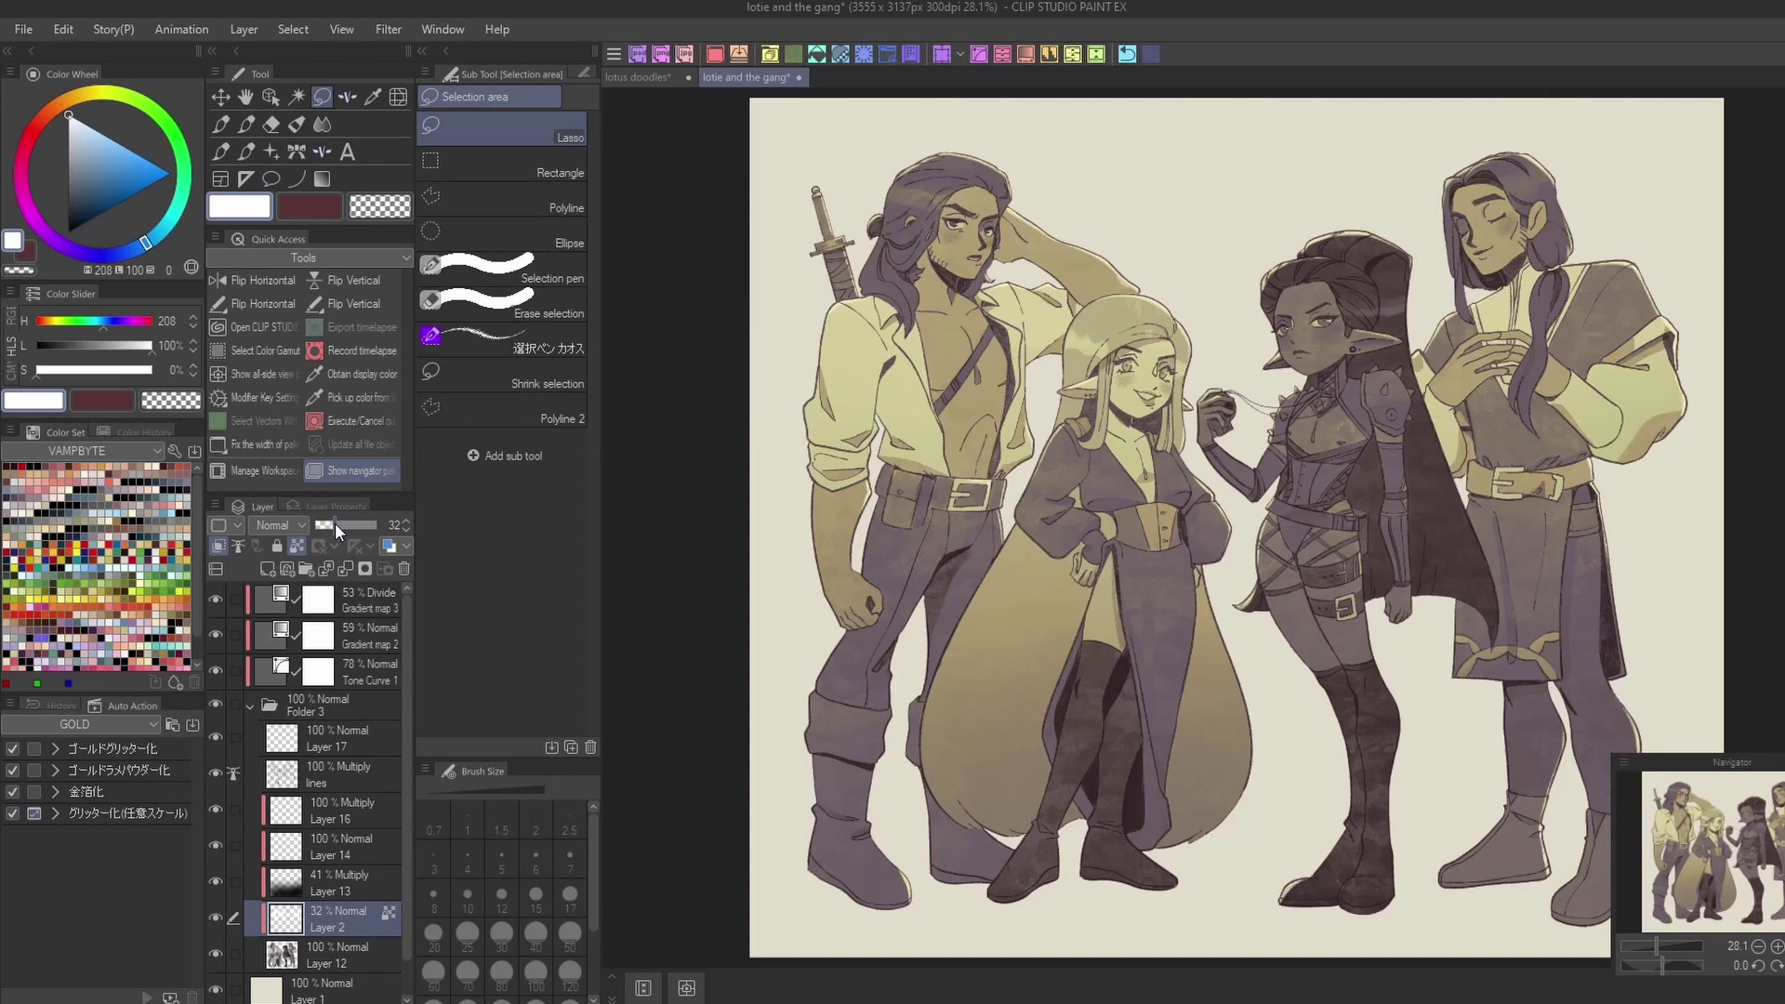
pyautogui.moveTo(335, 522); pyautogui.dragTo(314, 520)
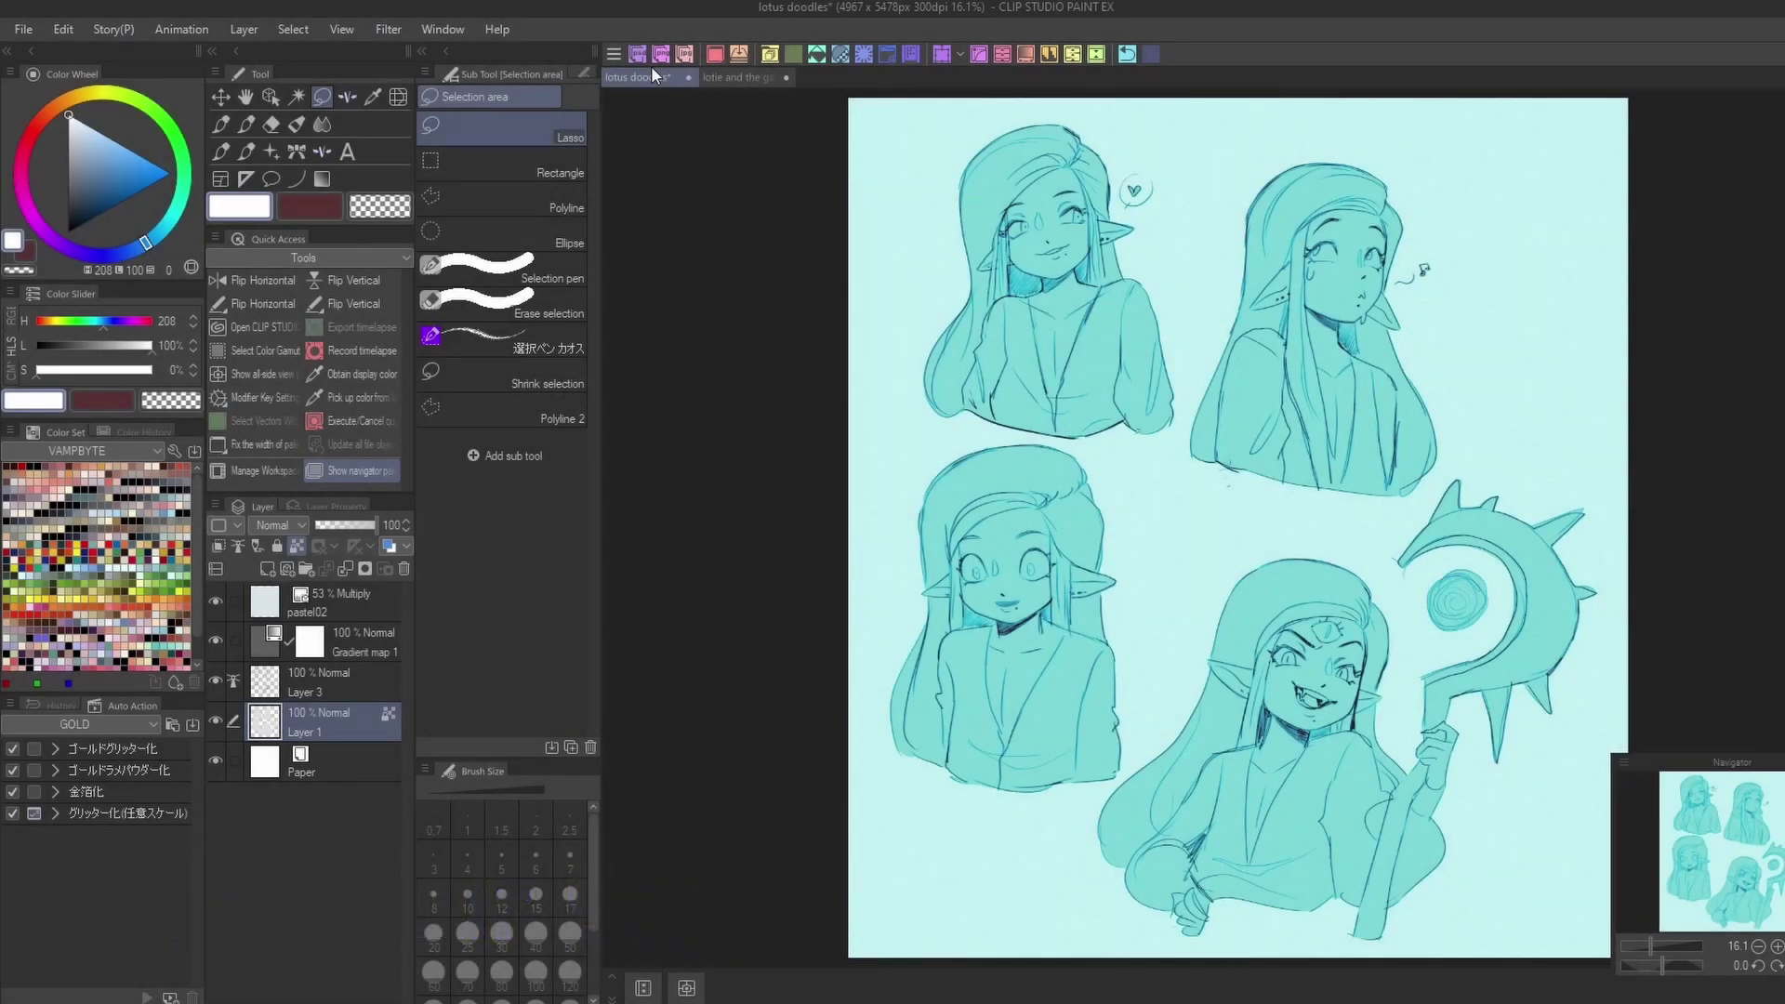
# - Draw freehand lasso loops around the lower edges of each elf girl sketch
pyautogui.click(578, 73)
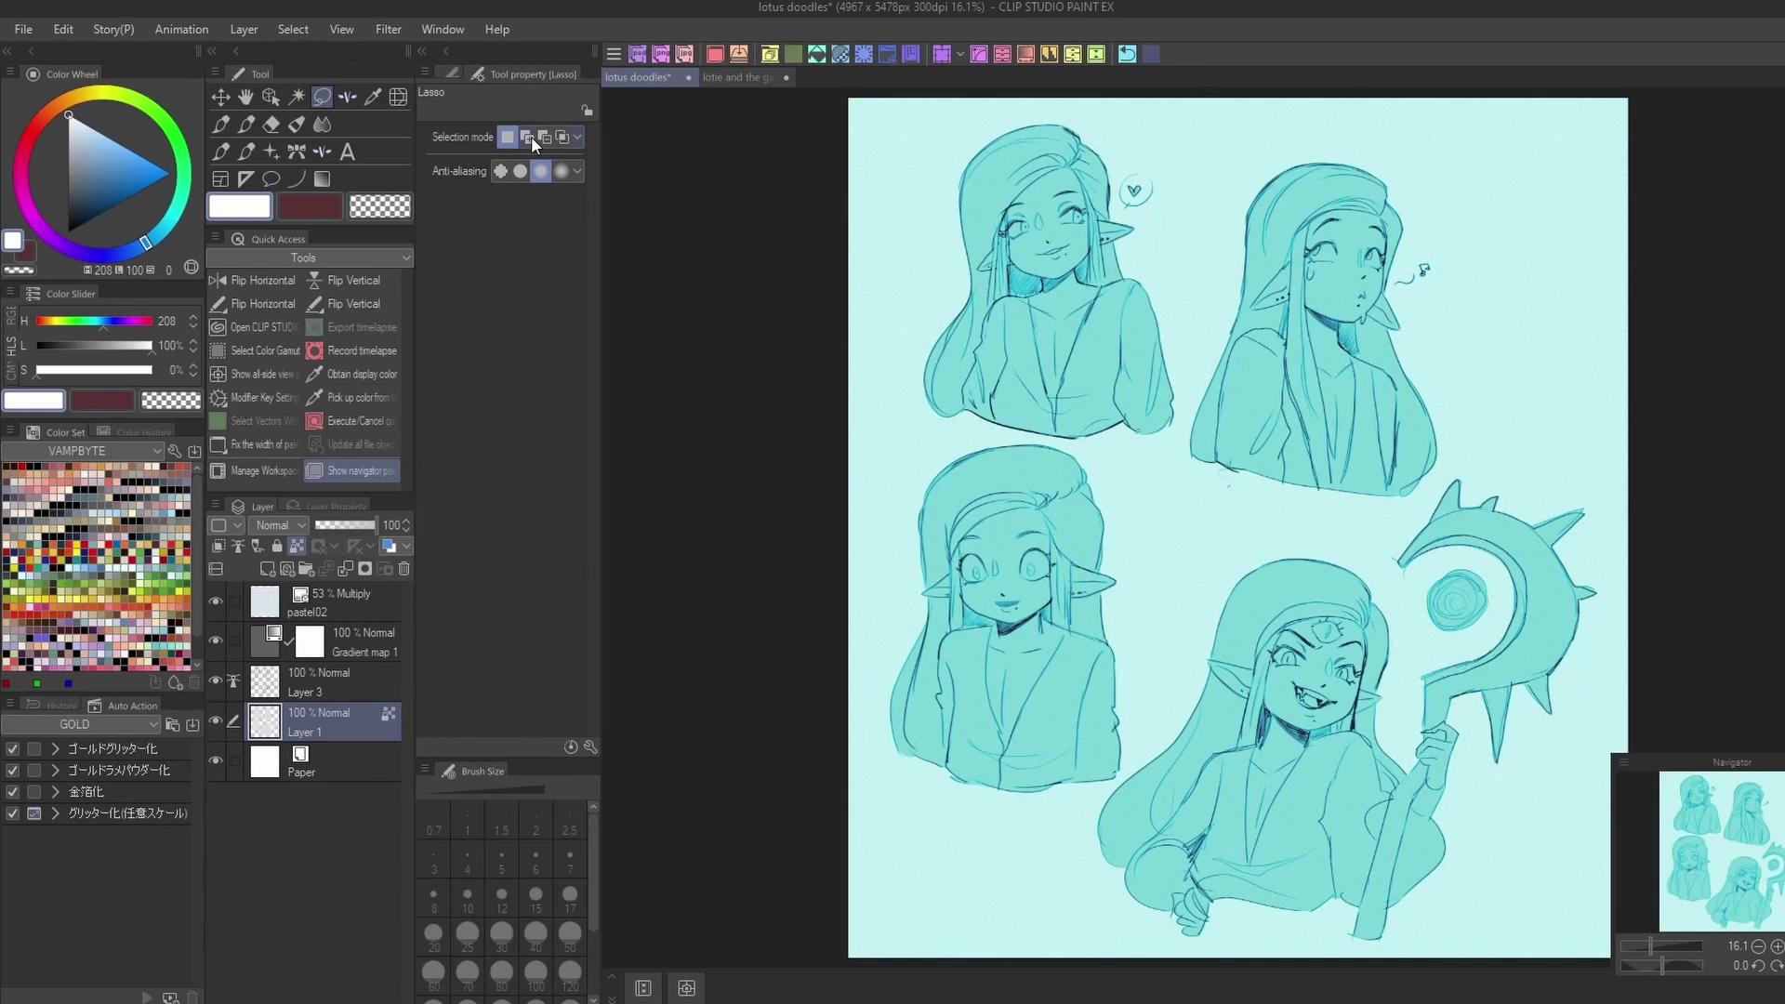
pyautogui.click(452, 71)
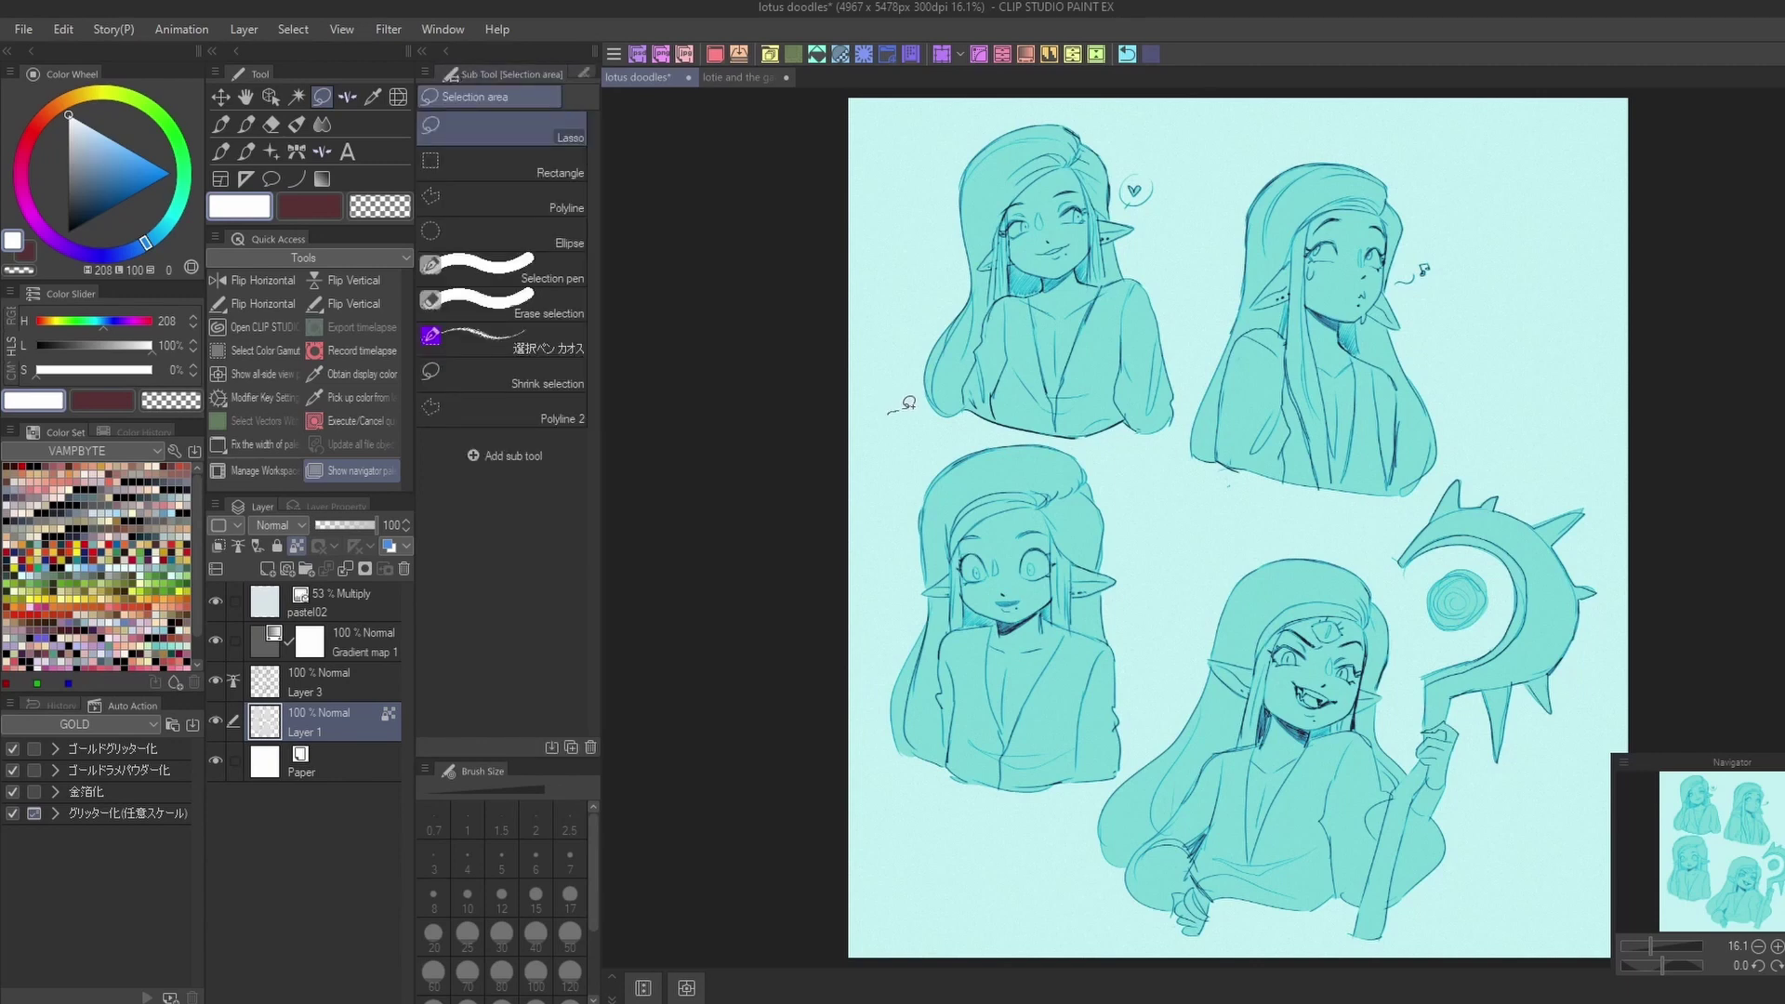
pyautogui.moveTo(1055, 432); pyautogui.dragTo(895, 436)
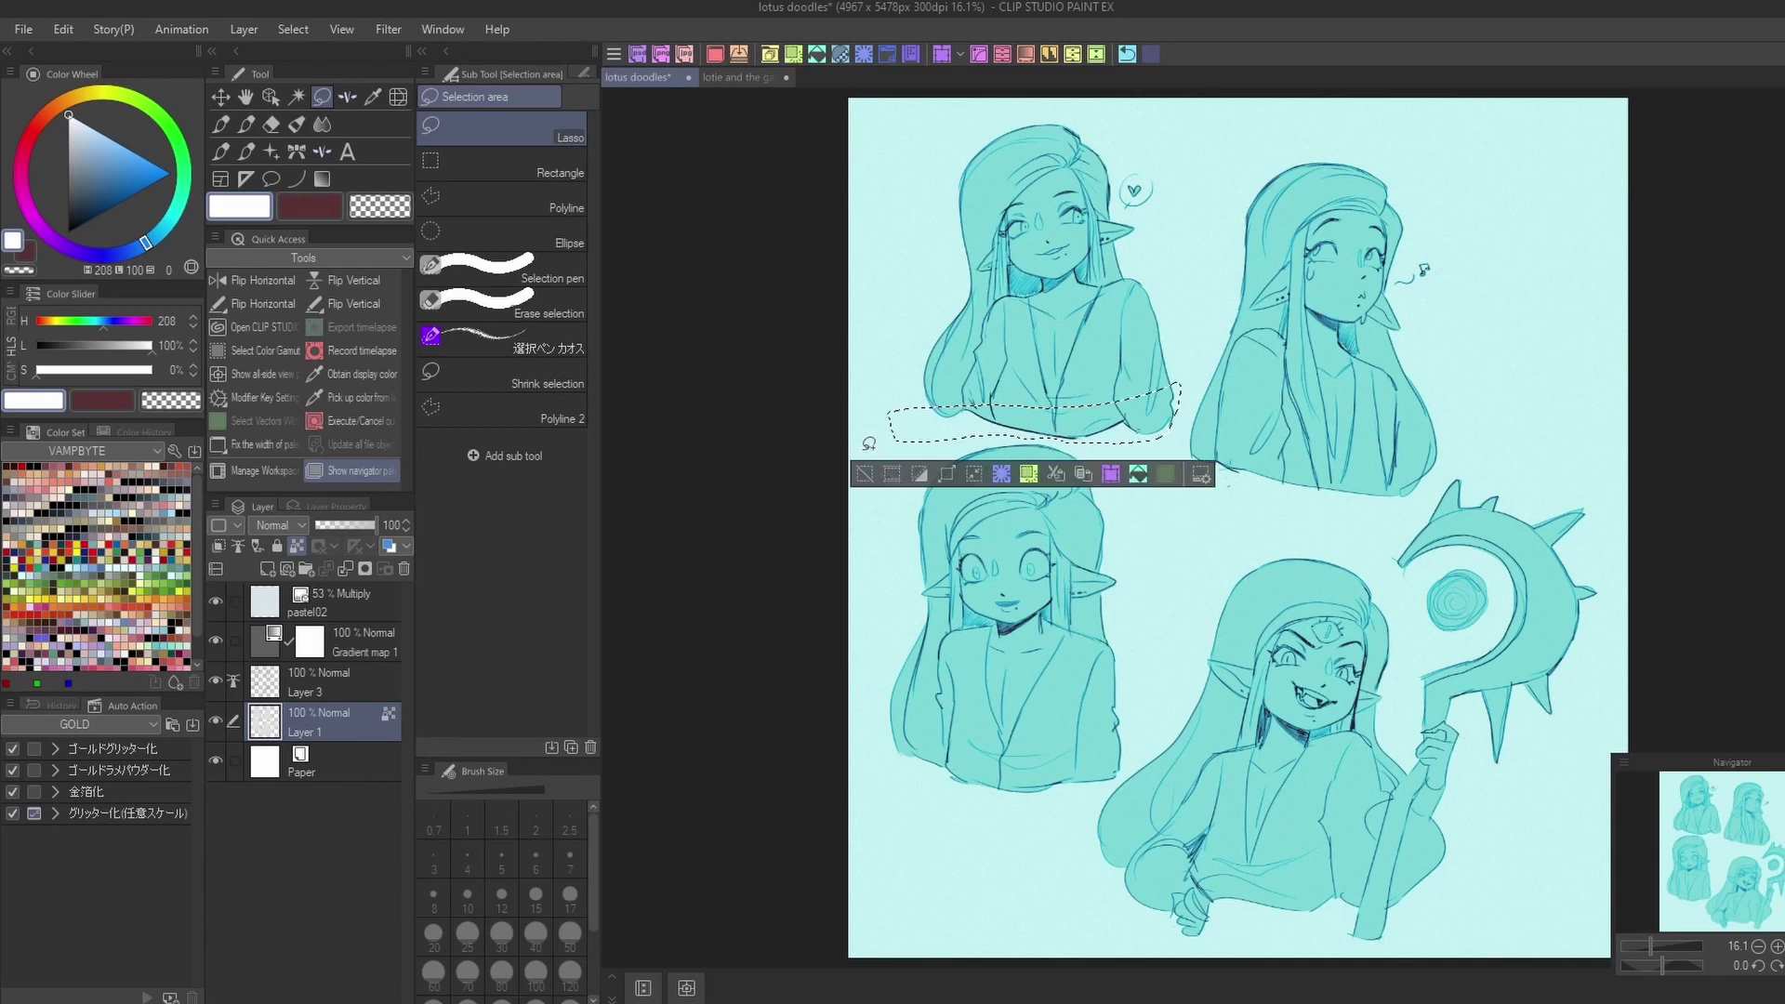
pyautogui.moveTo(1480, 402)
pyautogui.mouseDown()
pyautogui.moveTo(1285, 430)
pyautogui.moveTo(1320, 504)
pyautogui.moveTo(1485, 401)
pyautogui.mouseUp()
pyautogui.moveTo(1134, 929)
pyautogui.mouseDown()
pyautogui.moveTo(1218, 855)
pyautogui.moveTo(1279, 948)
pyautogui.moveTo(1081, 935)
pyautogui.mouseUp()
pyautogui.moveTo(1445, 896); pyautogui.dragTo(1459, 900)
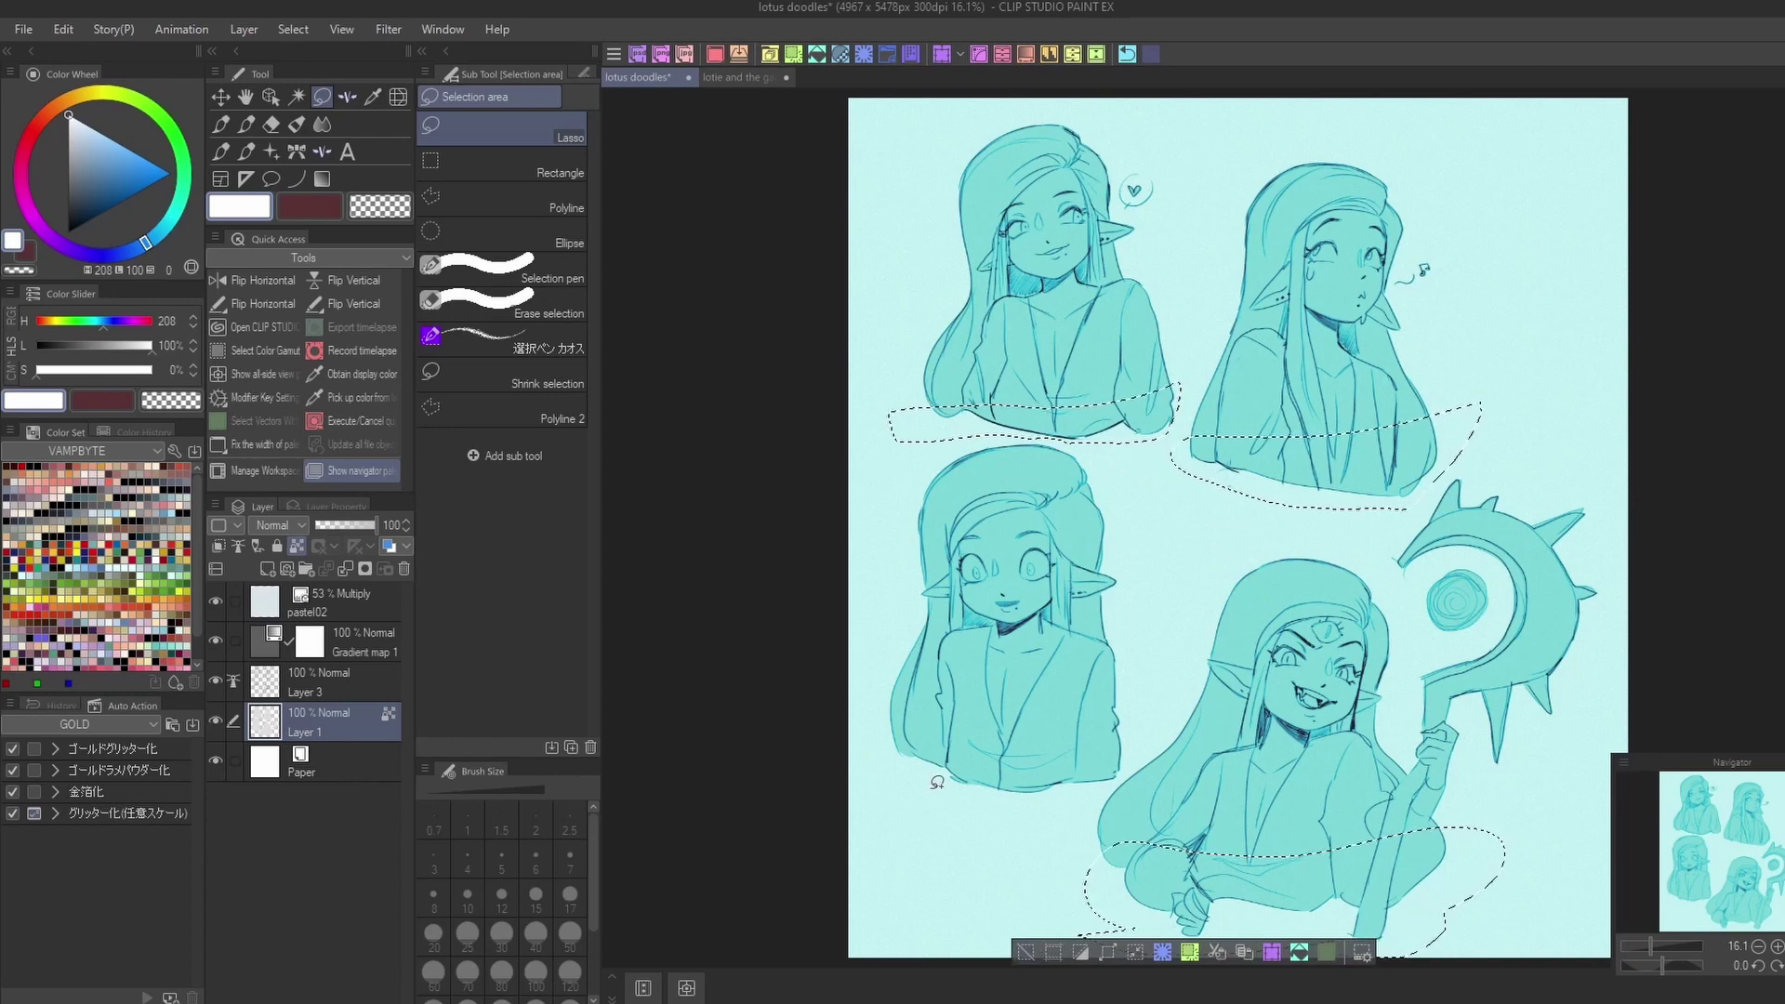
pyautogui.moveTo(931, 813)
pyautogui.mouseDown()
pyautogui.moveTo(937, 724)
pyautogui.moveTo(1136, 734)
pyautogui.moveTo(898, 812)
pyautogui.mouseUp()
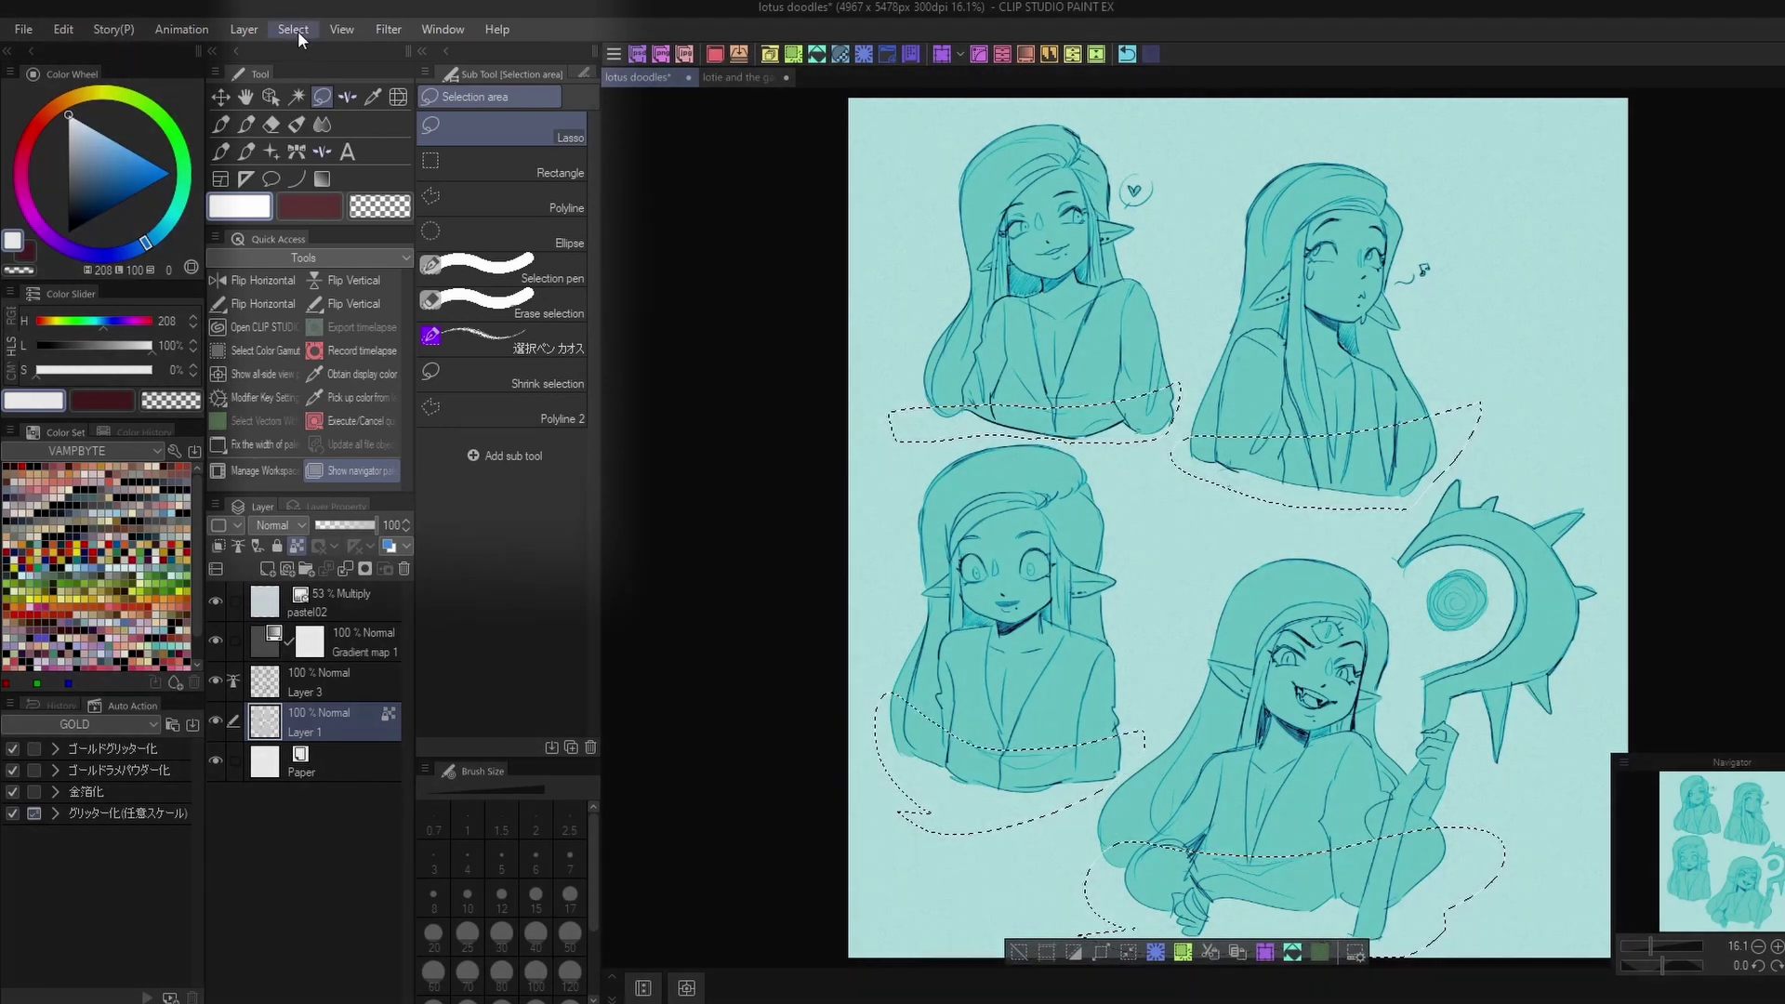
# - Blur the selection border at 60.70 px
pyautogui.click(295, 29)
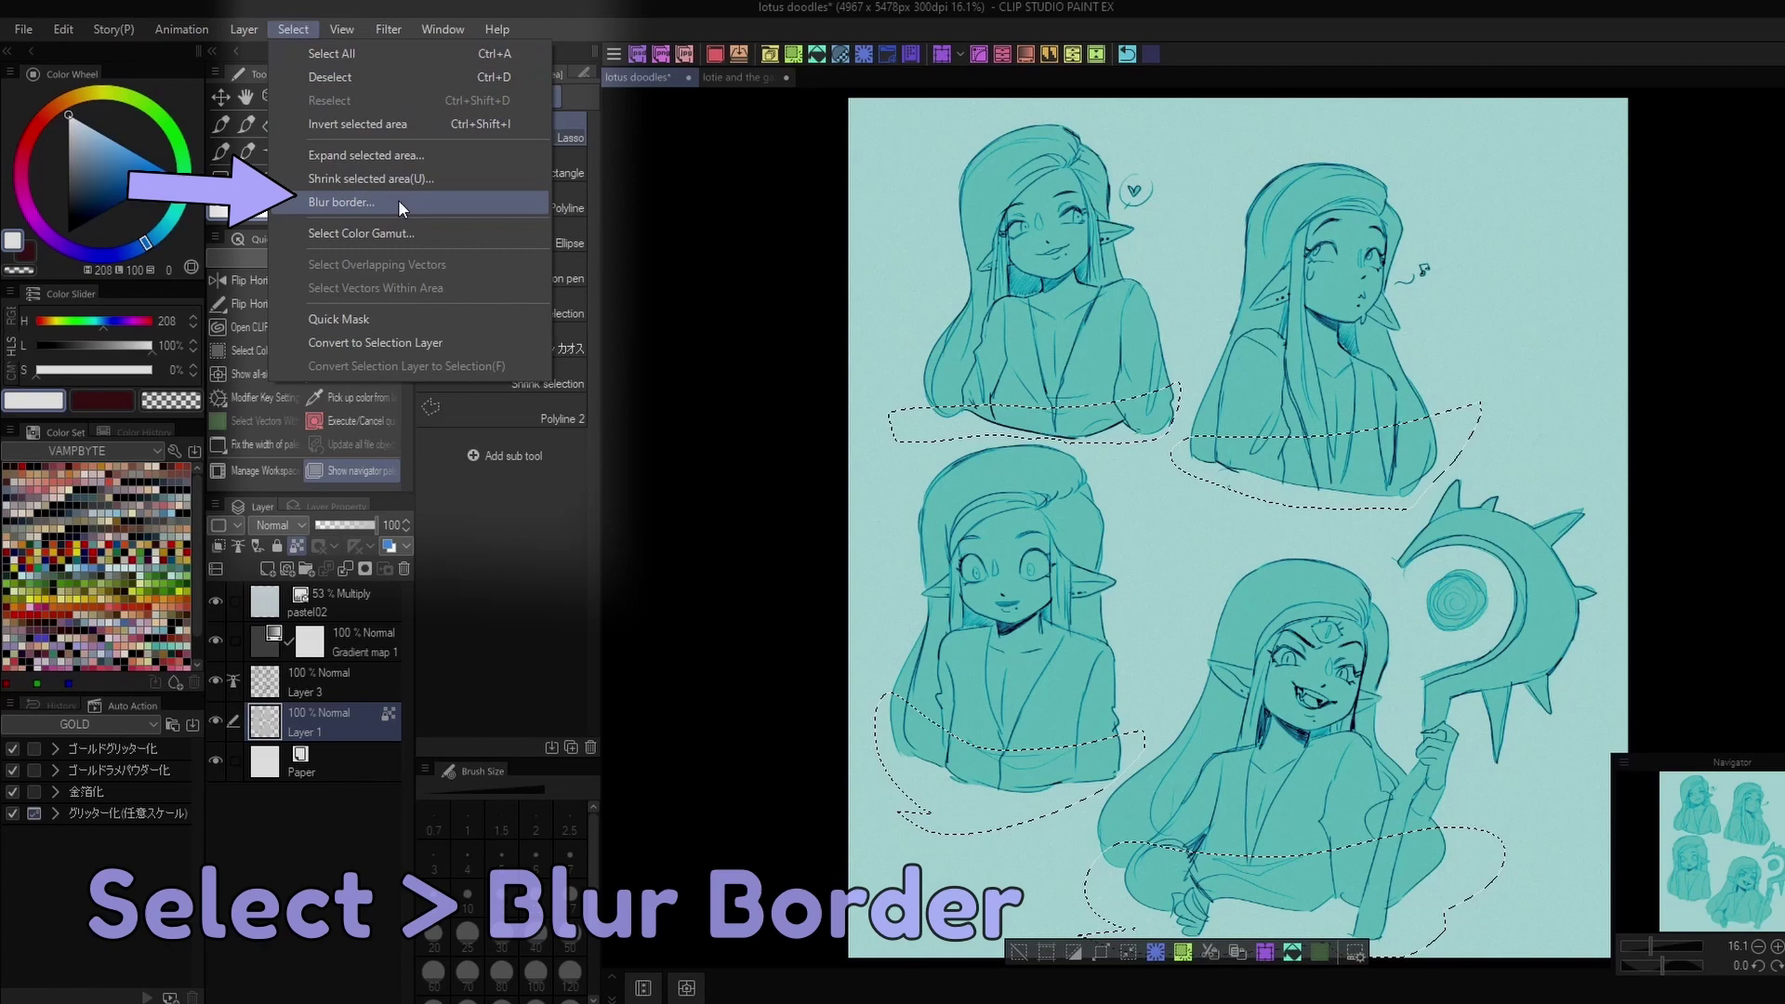
pyautogui.click(526, 202)
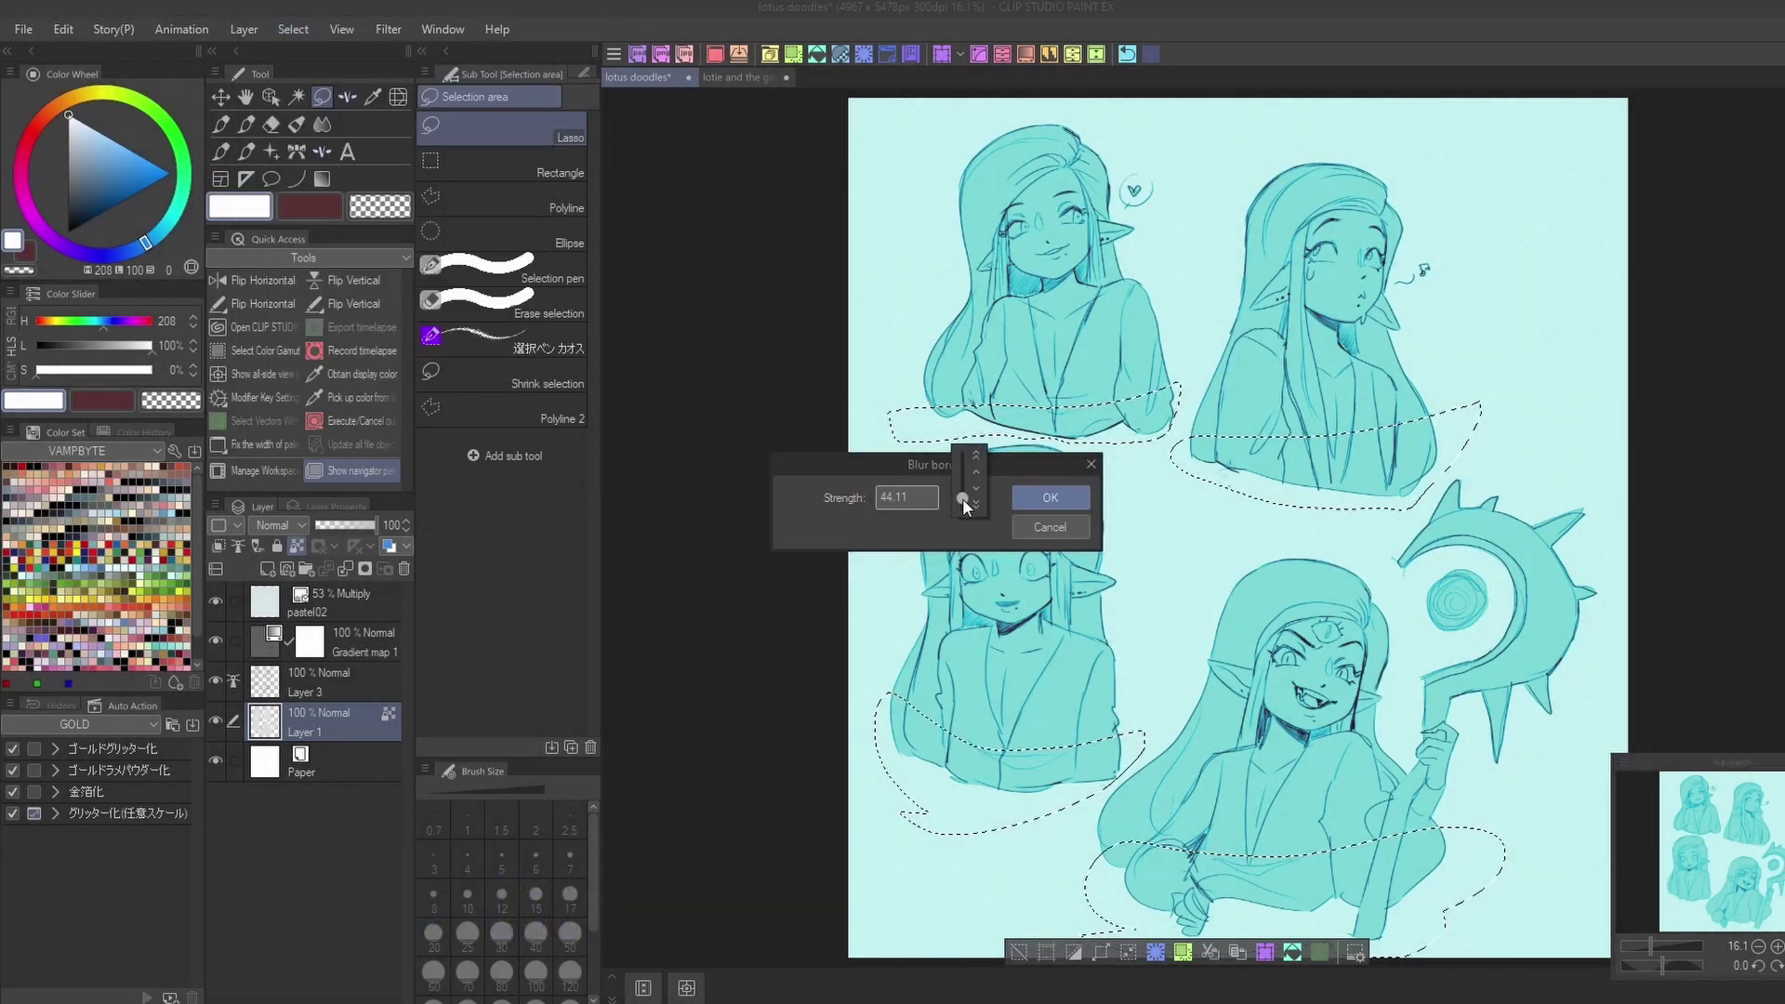
pyautogui.click(961, 499)
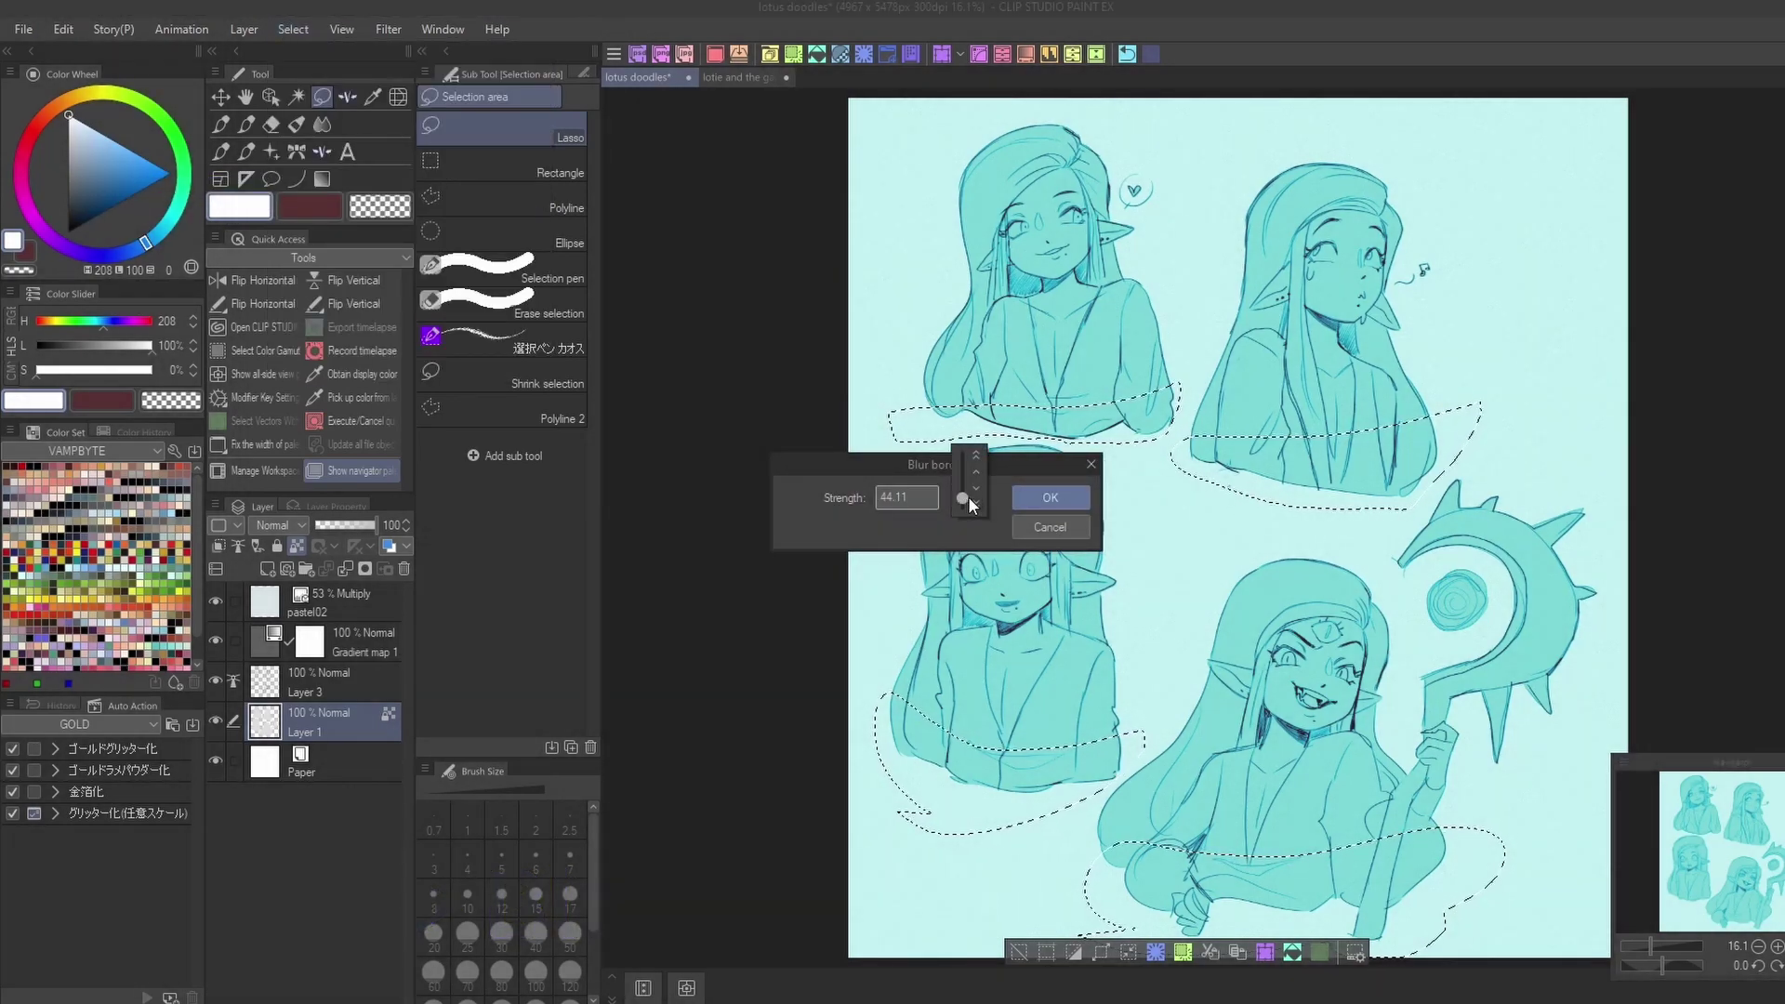
pyautogui.moveTo(968, 497); pyautogui.dragTo(968, 500)
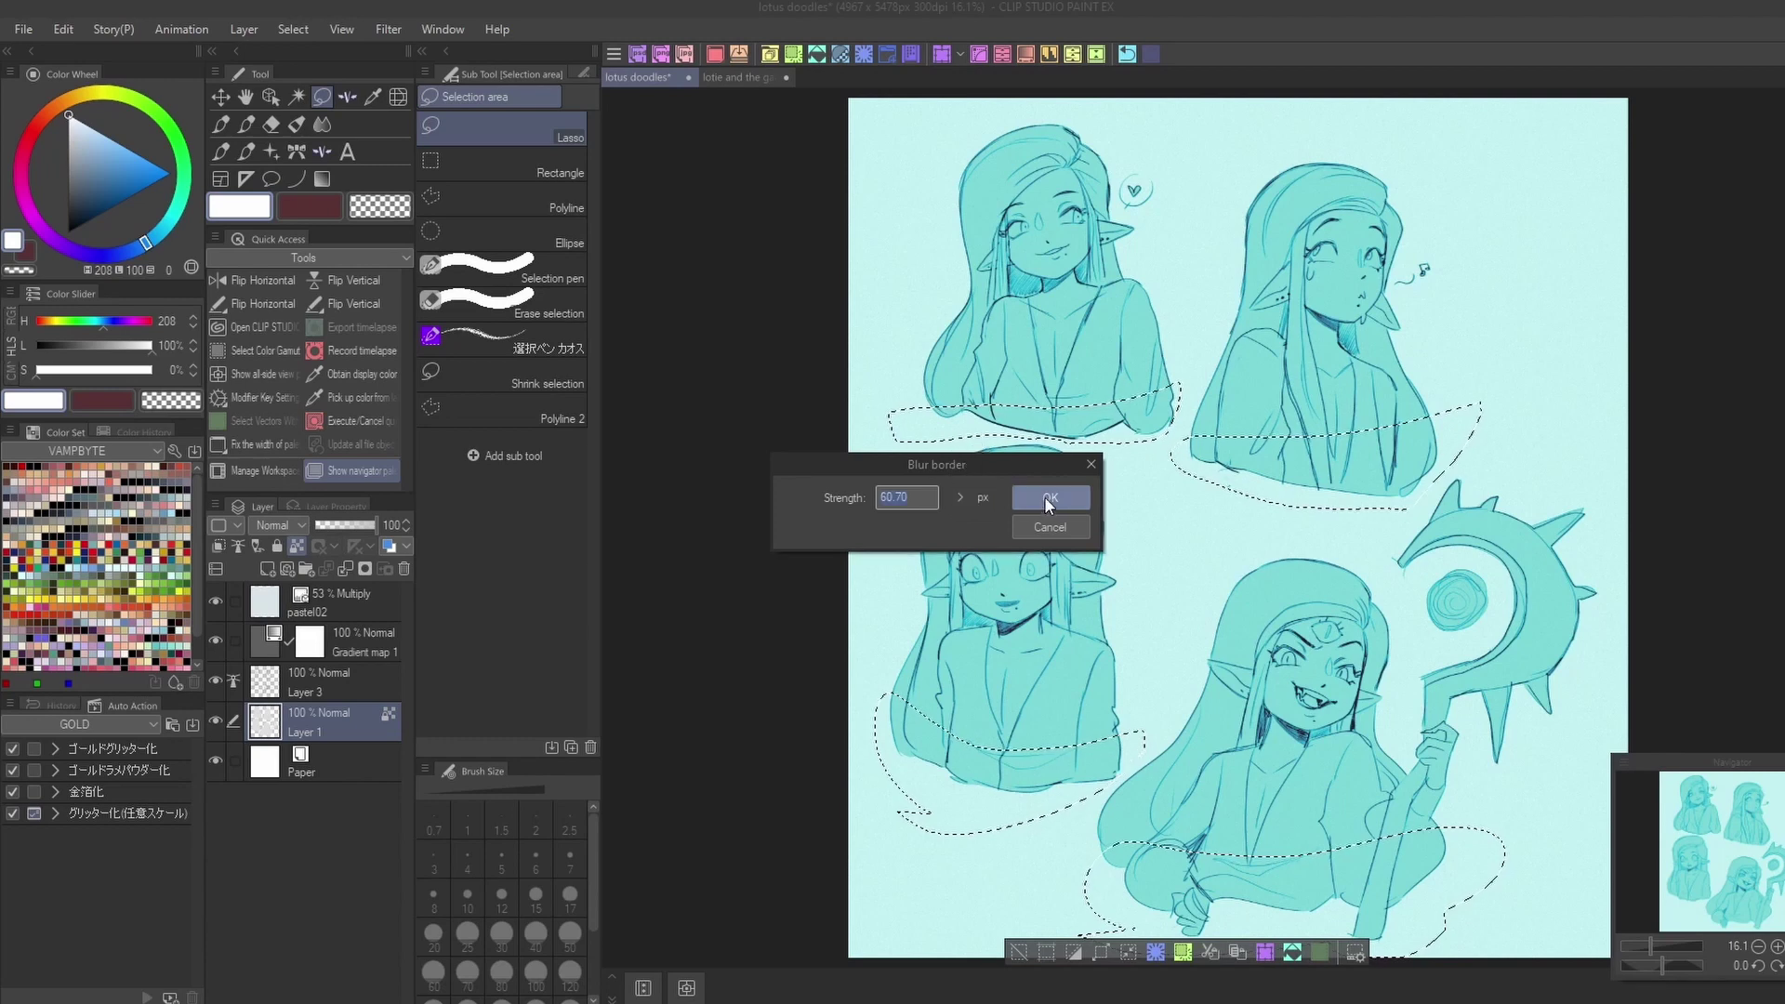
pyautogui.click(1047, 502)
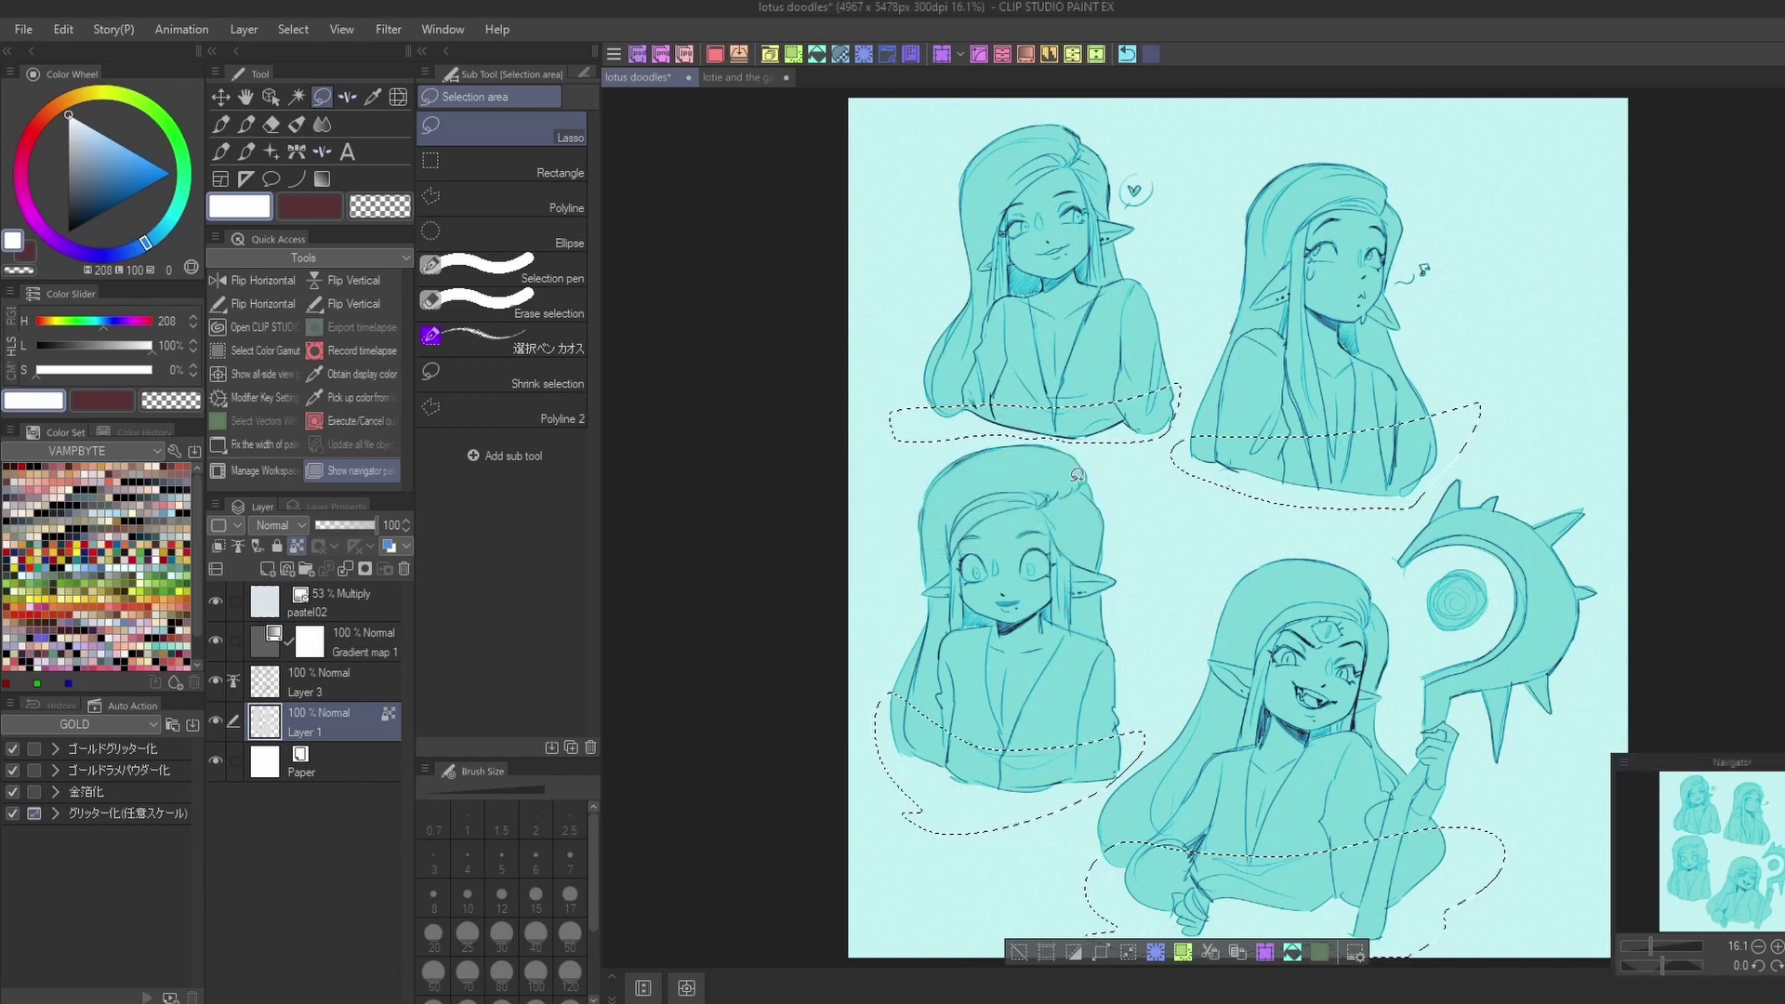
# - Fill the selection with mid grey on a new Multiply Layer 2, then deselect
pyautogui.click(267, 569)
pyautogui.click(273, 526)
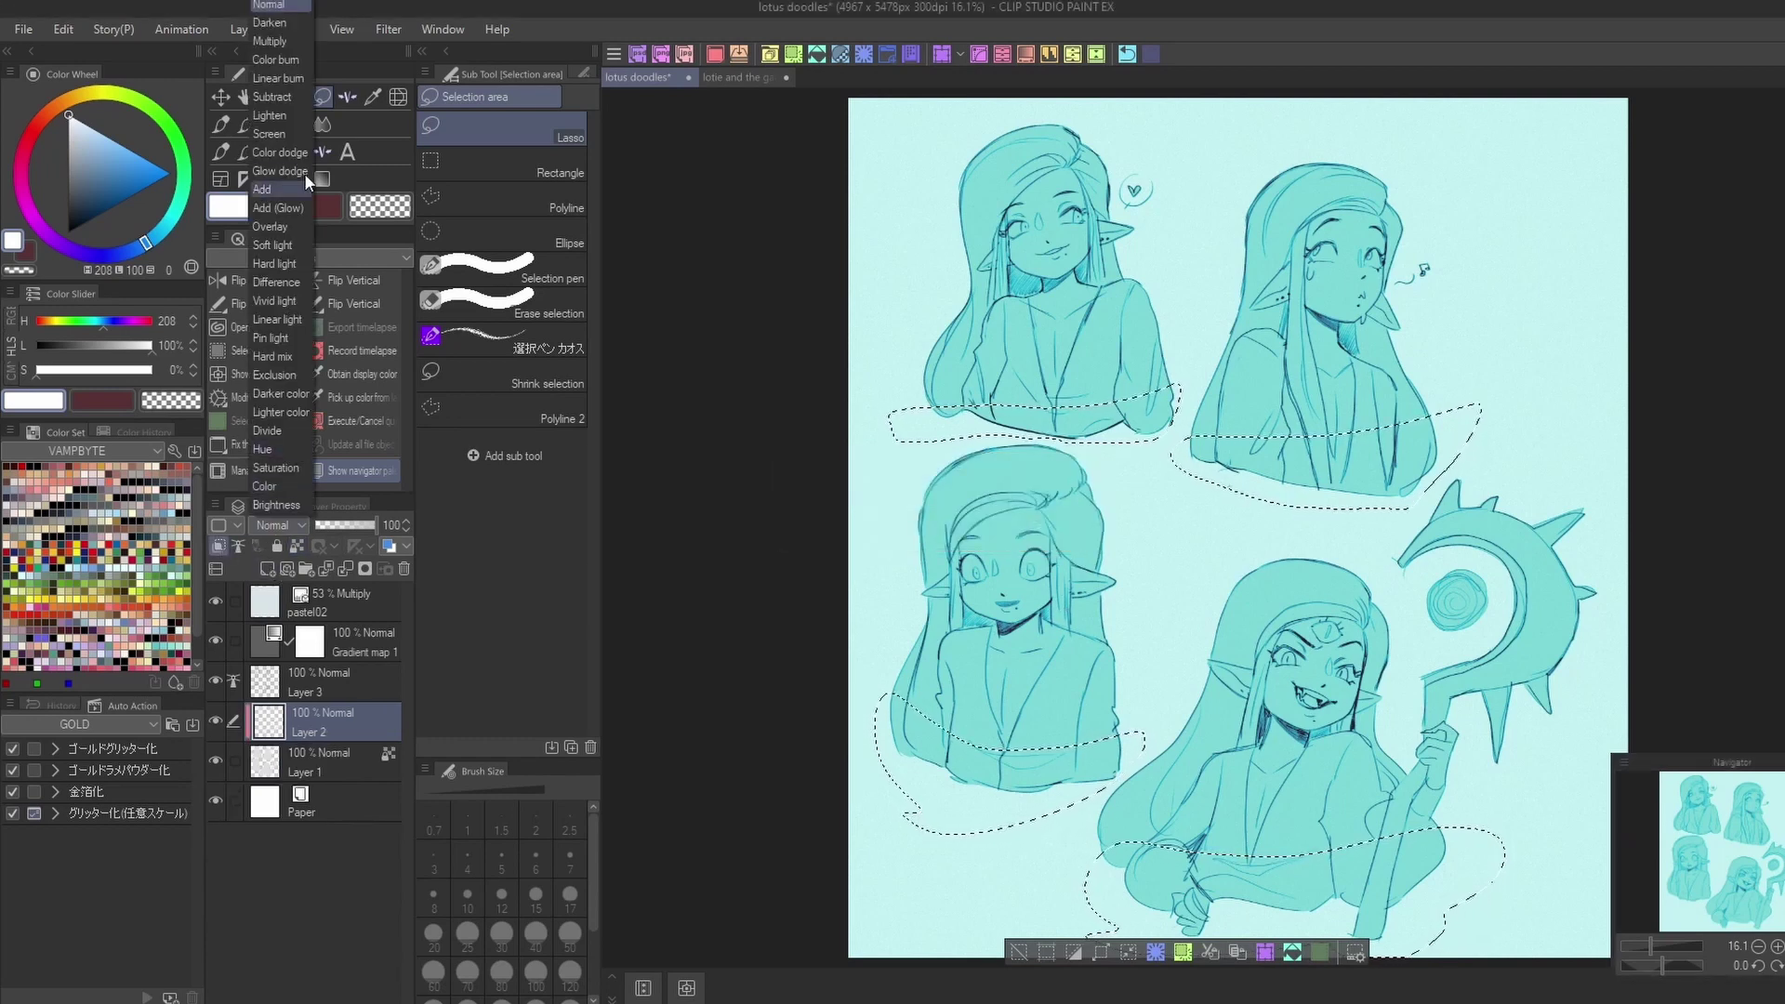
pyautogui.click(270, 41)
pyautogui.moveTo(149, 345); pyautogui.dragTo(106, 346)
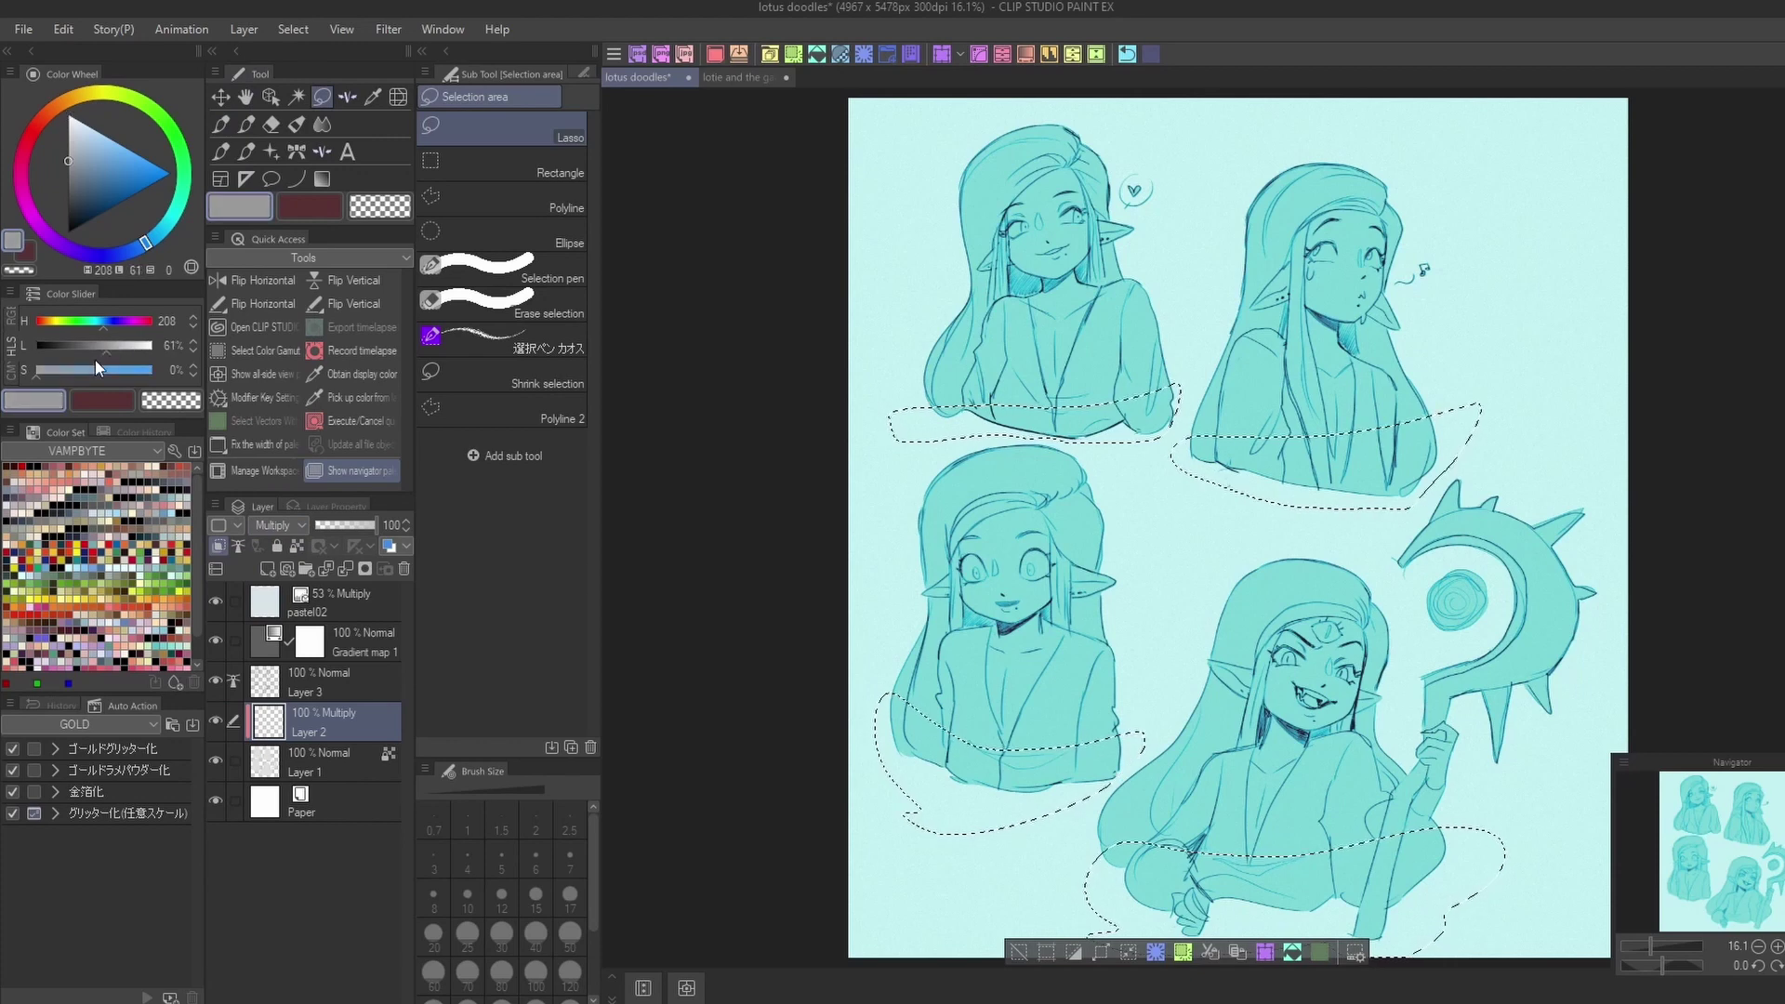
pyautogui.click(822, 55)
pyautogui.click(1020, 951)
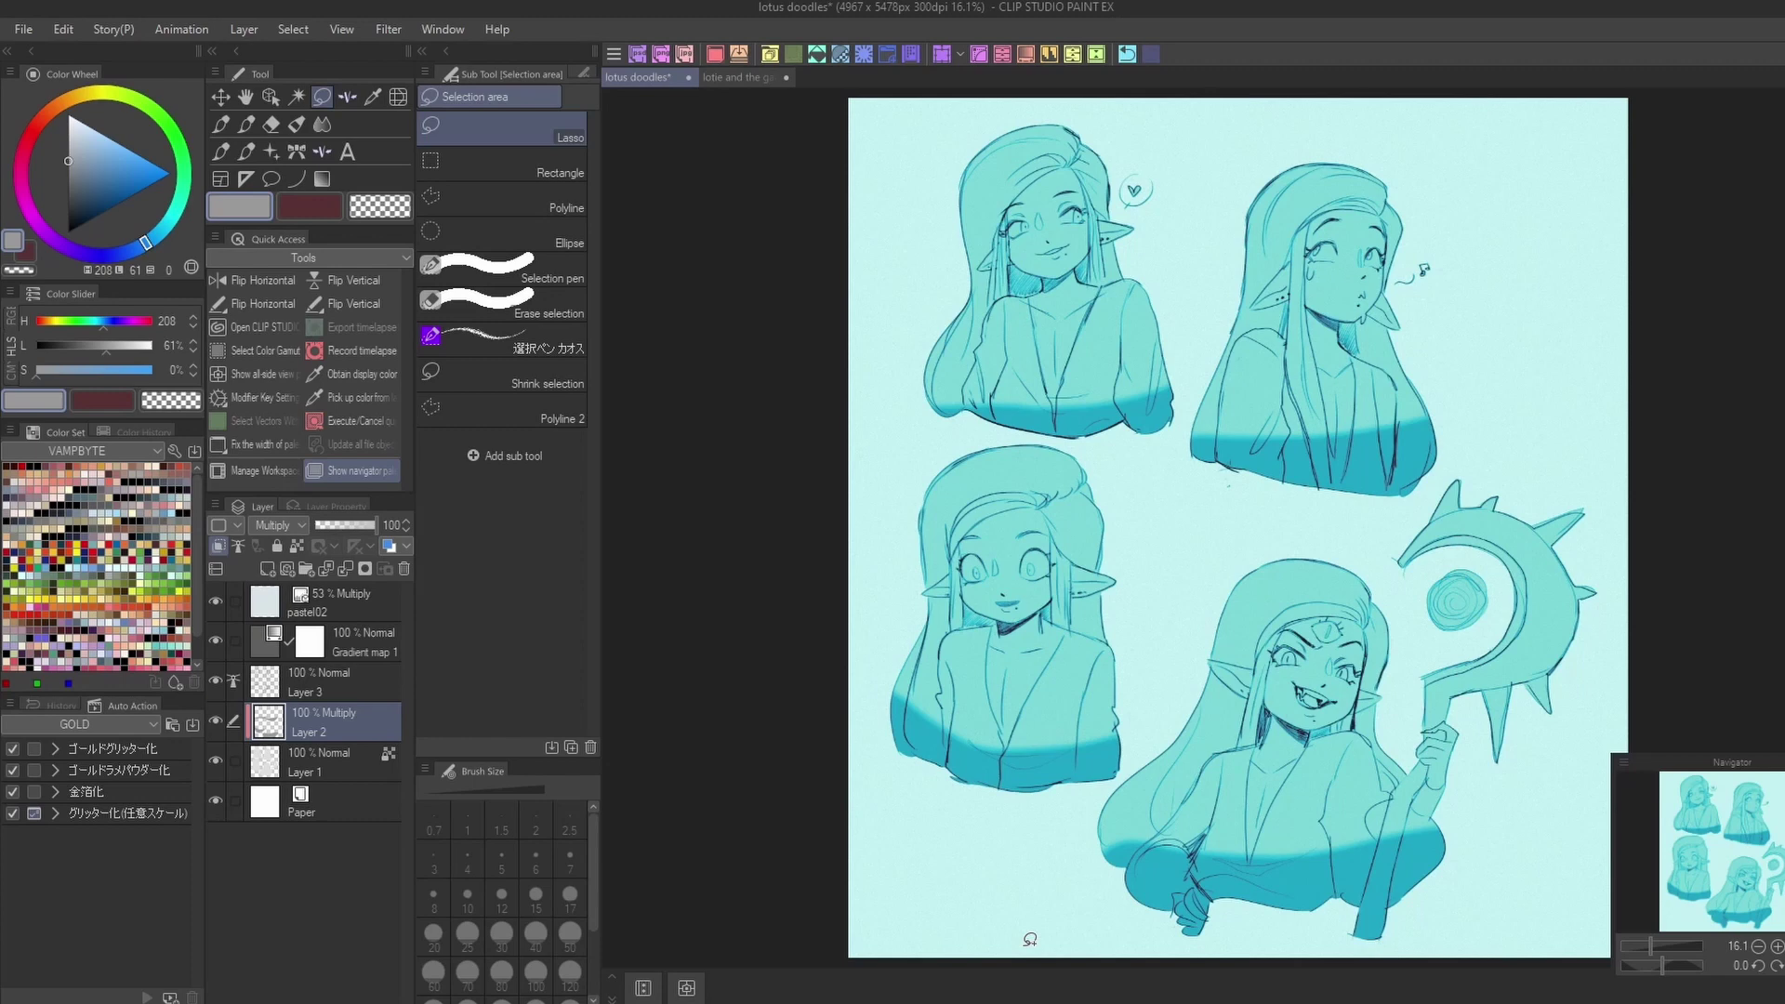
# - Undo the fill and Multiply, then re-blur the border more strongly at 113.76 px
pyautogui.click(1130, 58)
pyautogui.click(1130, 57)
pyautogui.click(1130, 58)
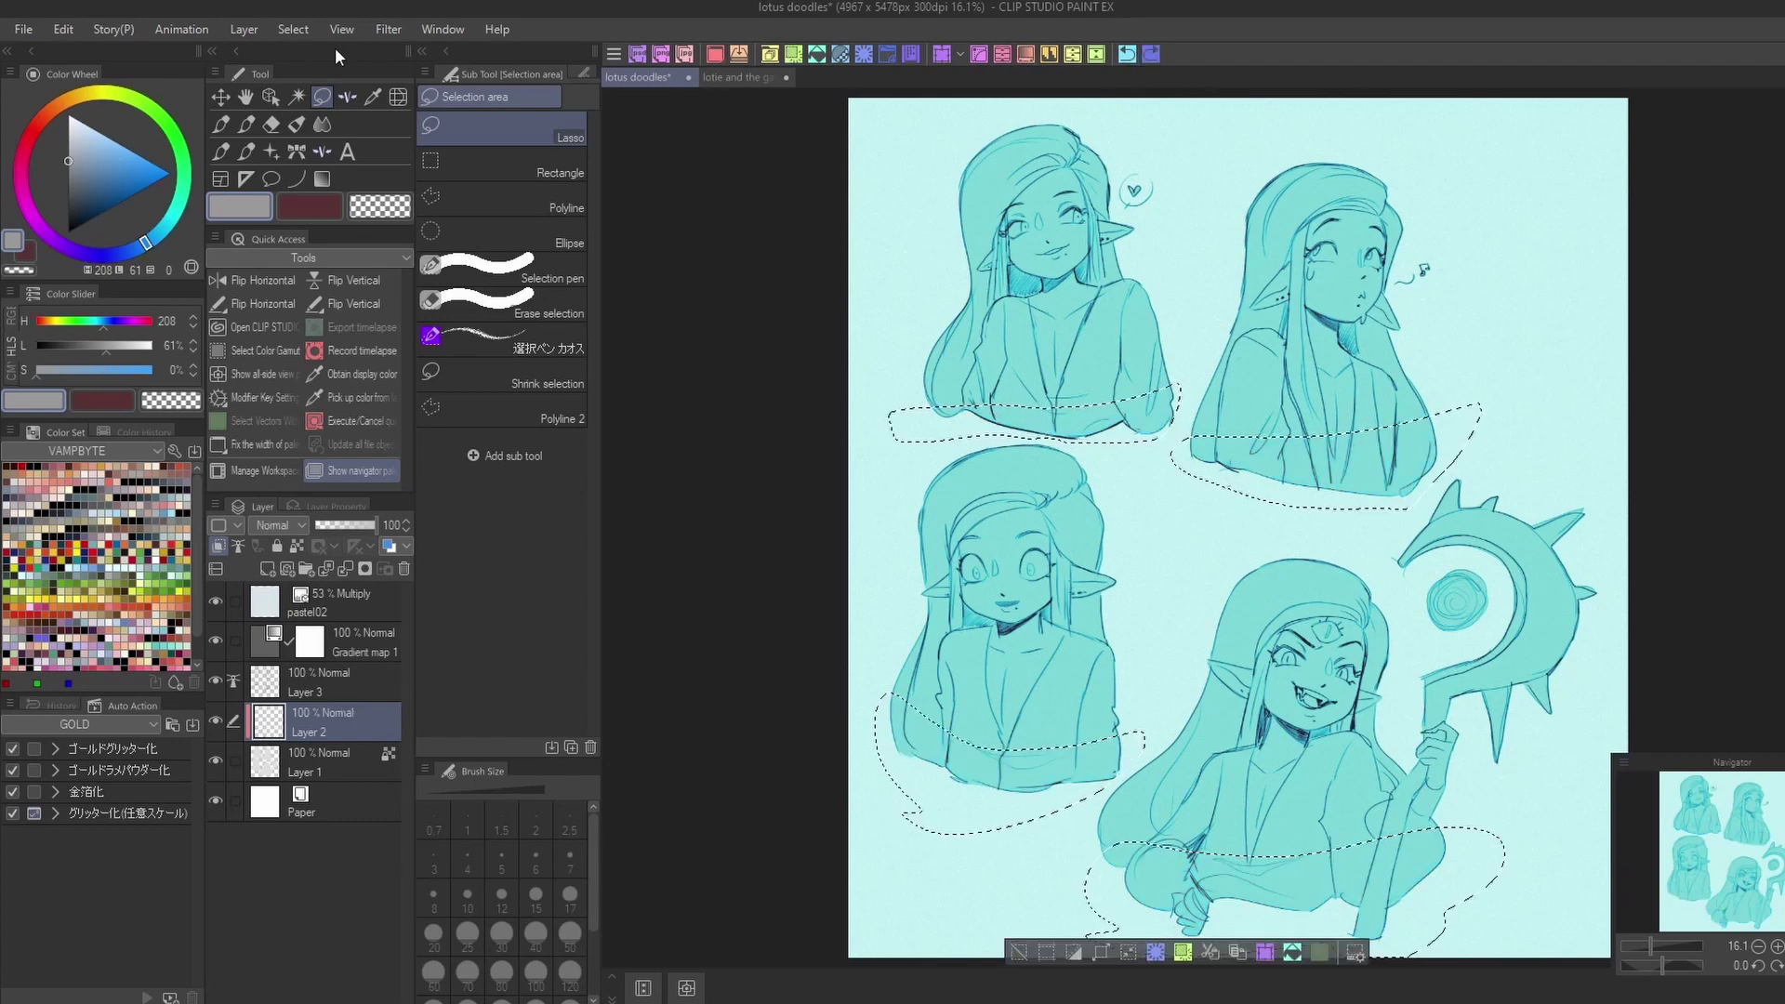
pyautogui.click(390, 36)
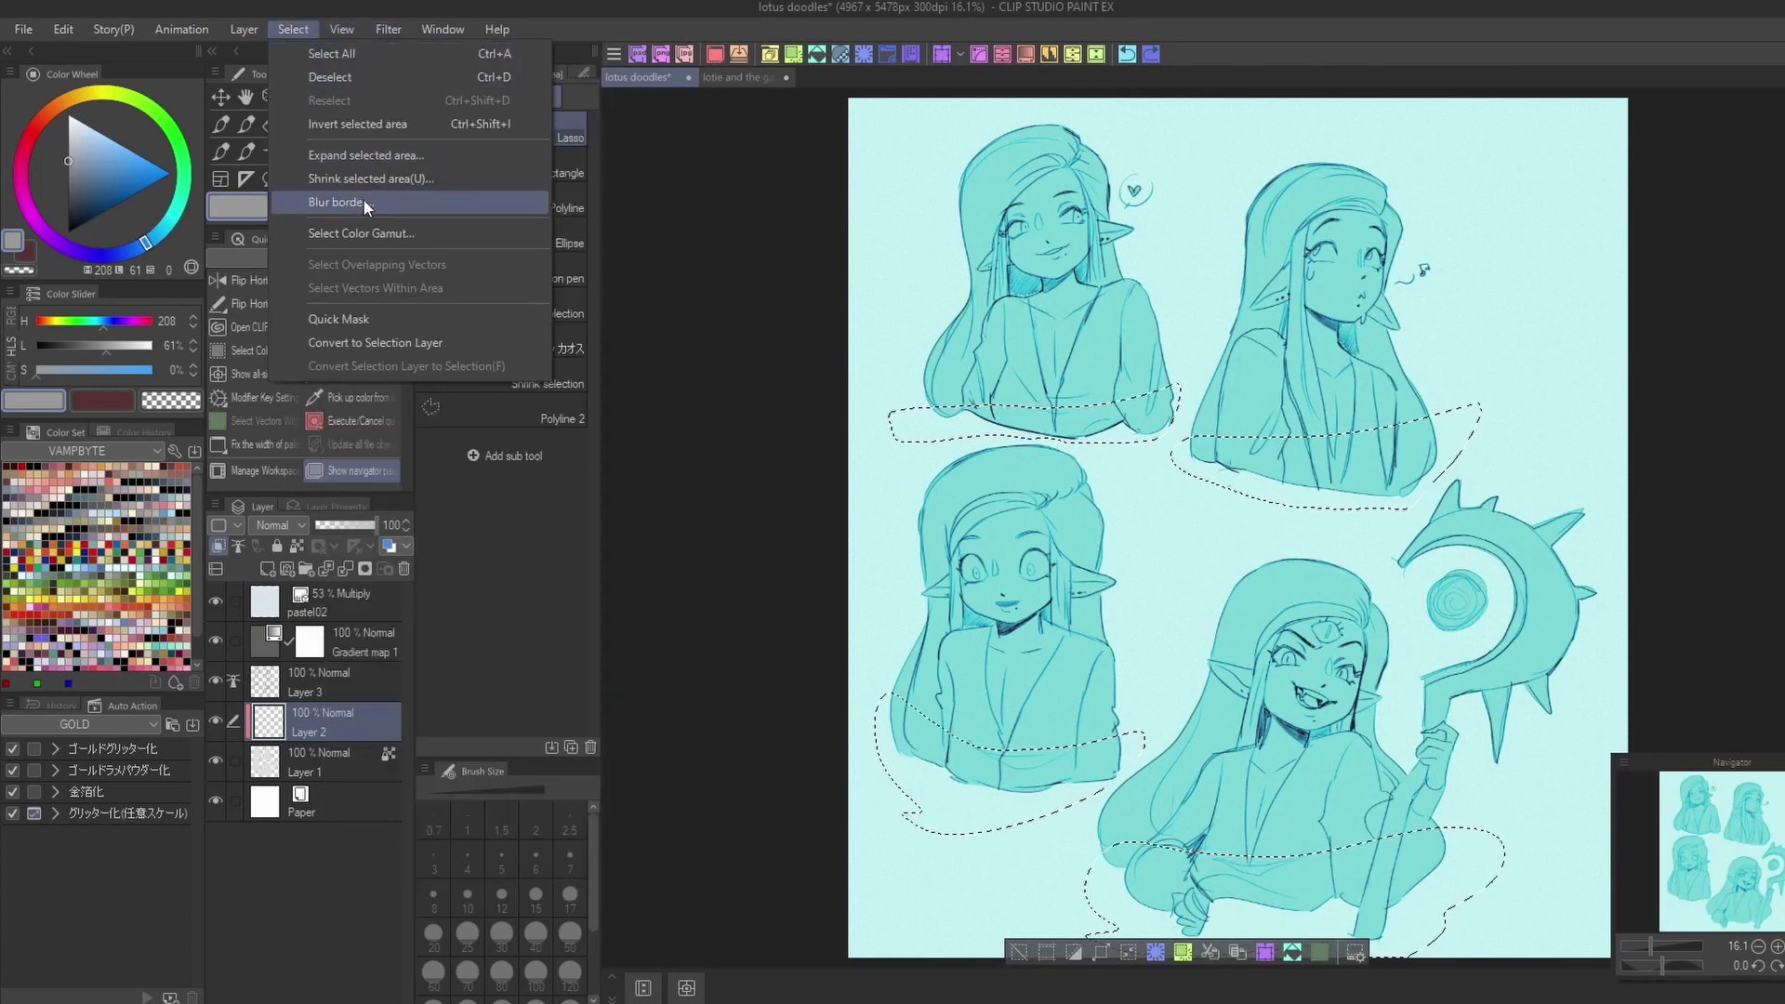
pyautogui.click(370, 192)
pyautogui.click(961, 498)
pyautogui.click(972, 507)
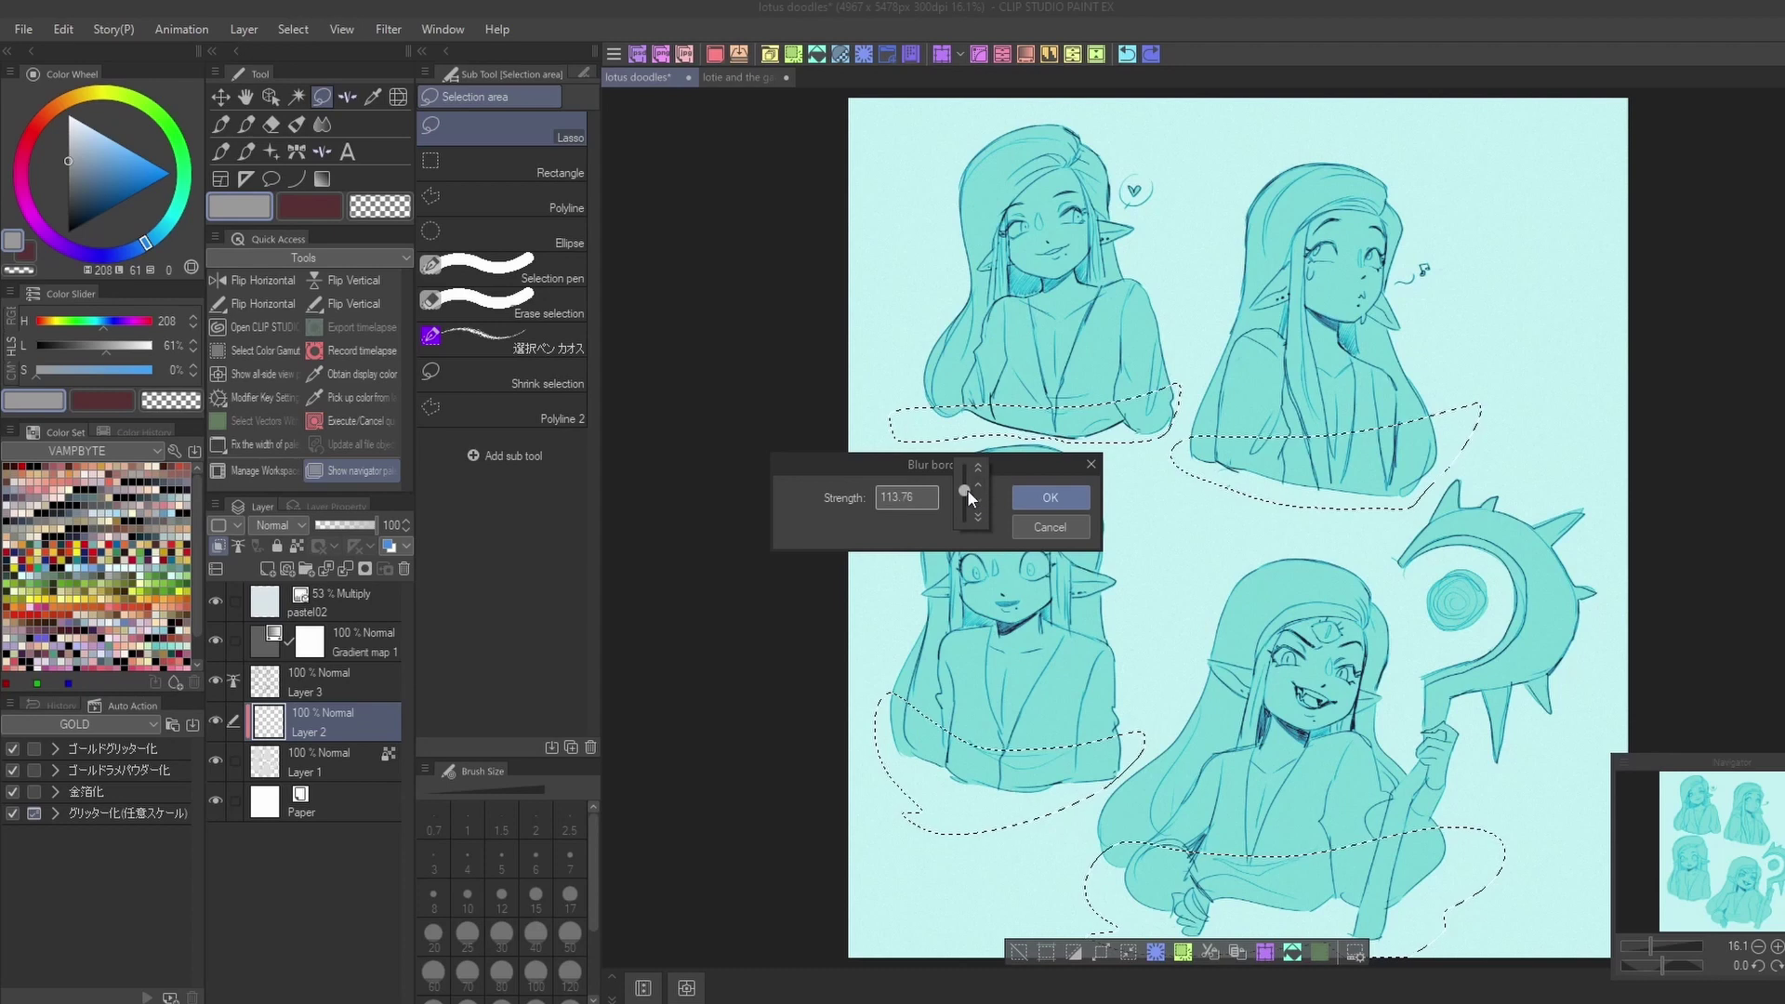
pyautogui.click(1051, 498)
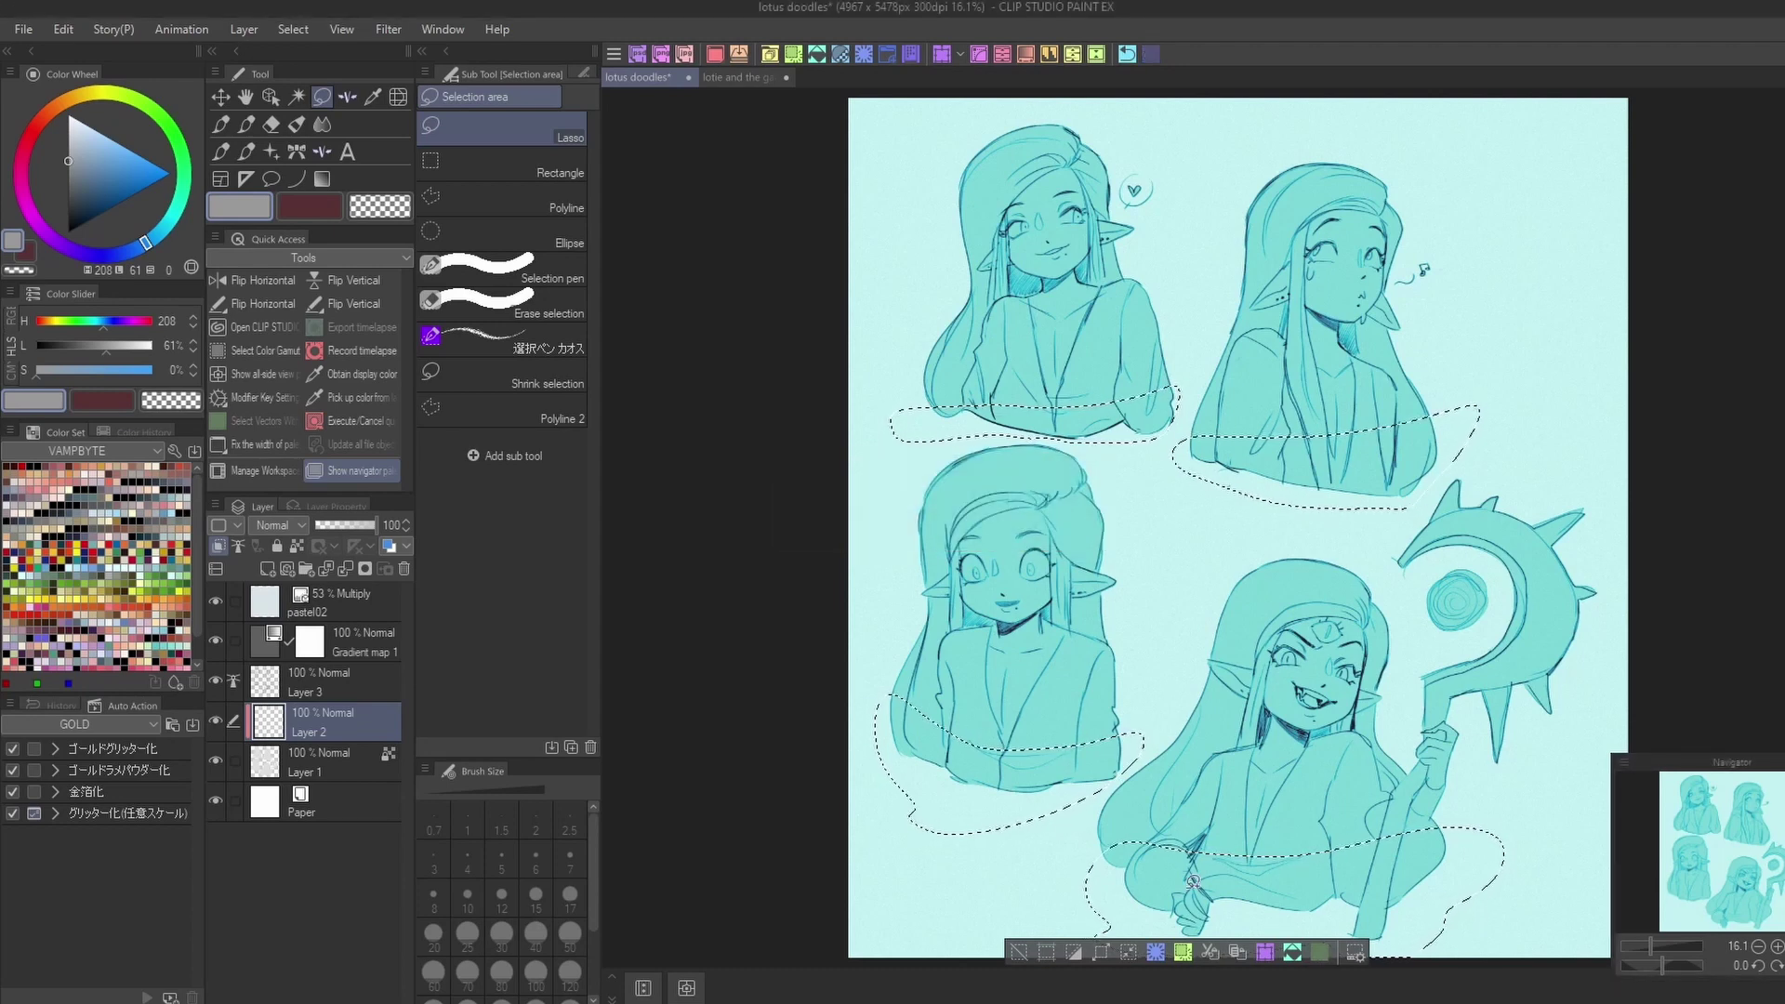
# - Set Layer 2 to Multiply again and remove the selection outline
pyautogui.click(273, 526)
pyautogui.click(290, 50)
pyautogui.click(1019, 951)
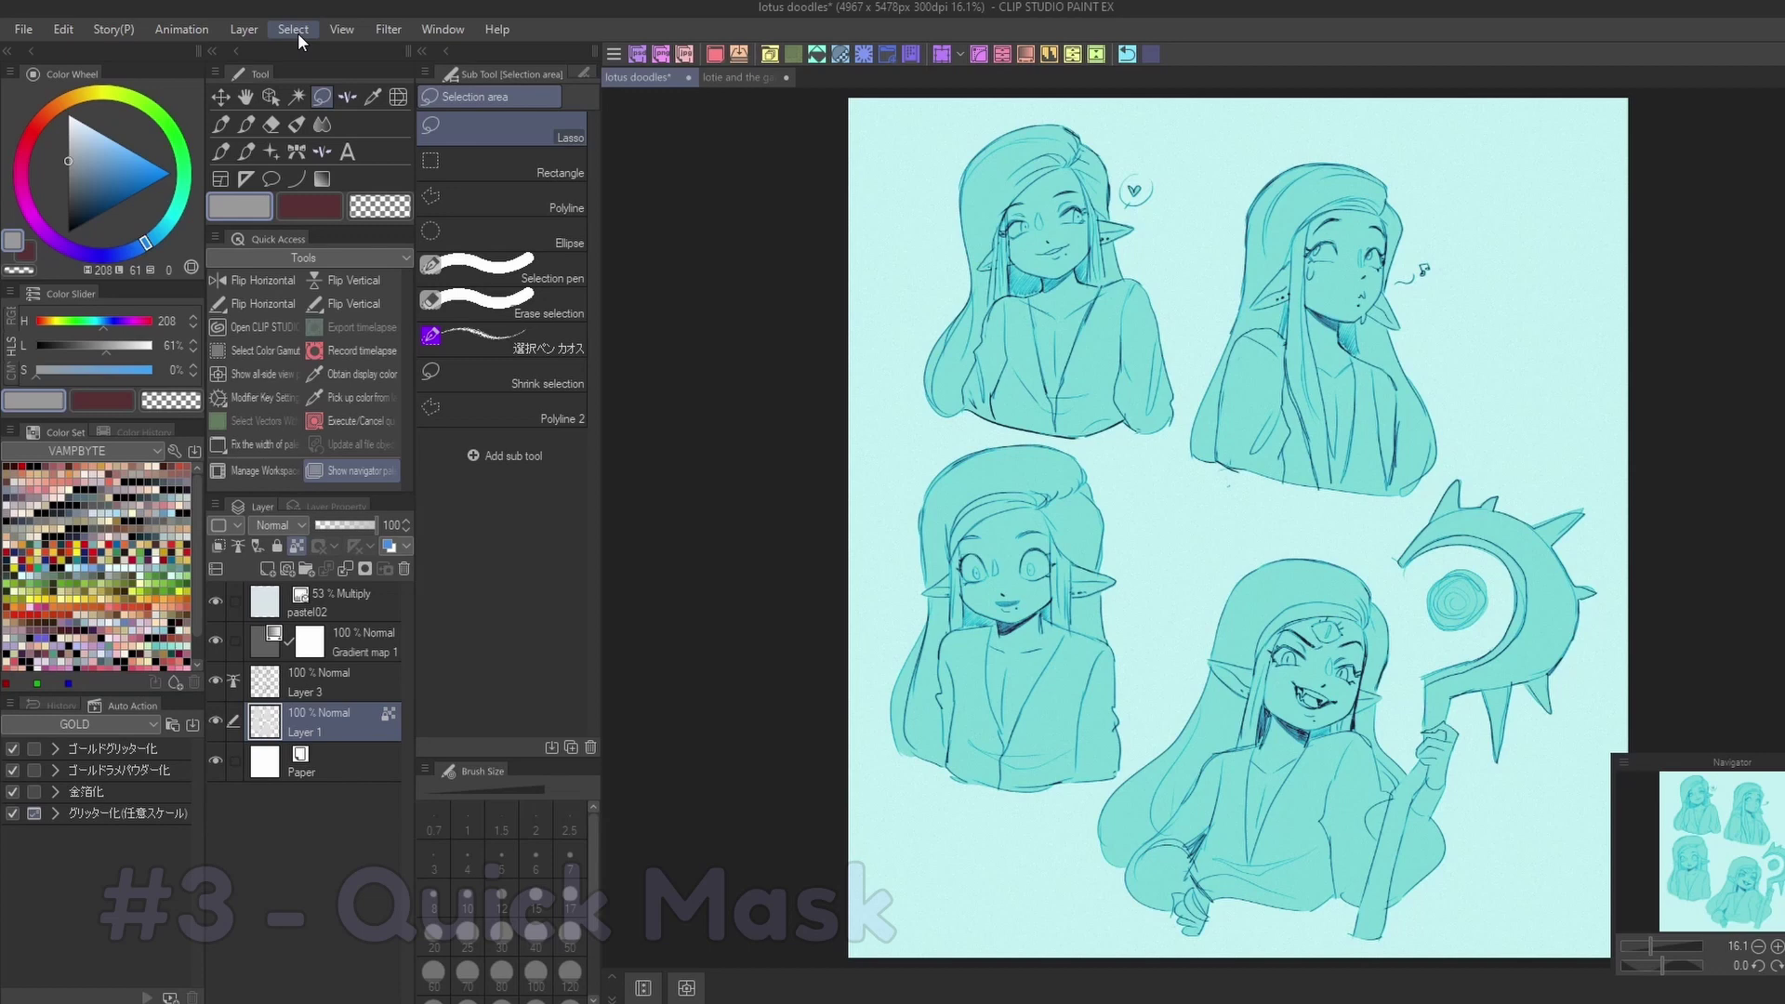
# - Turn on Quick Mask and zoom the pen view onto the top-left figure
pyautogui.click(294, 28)
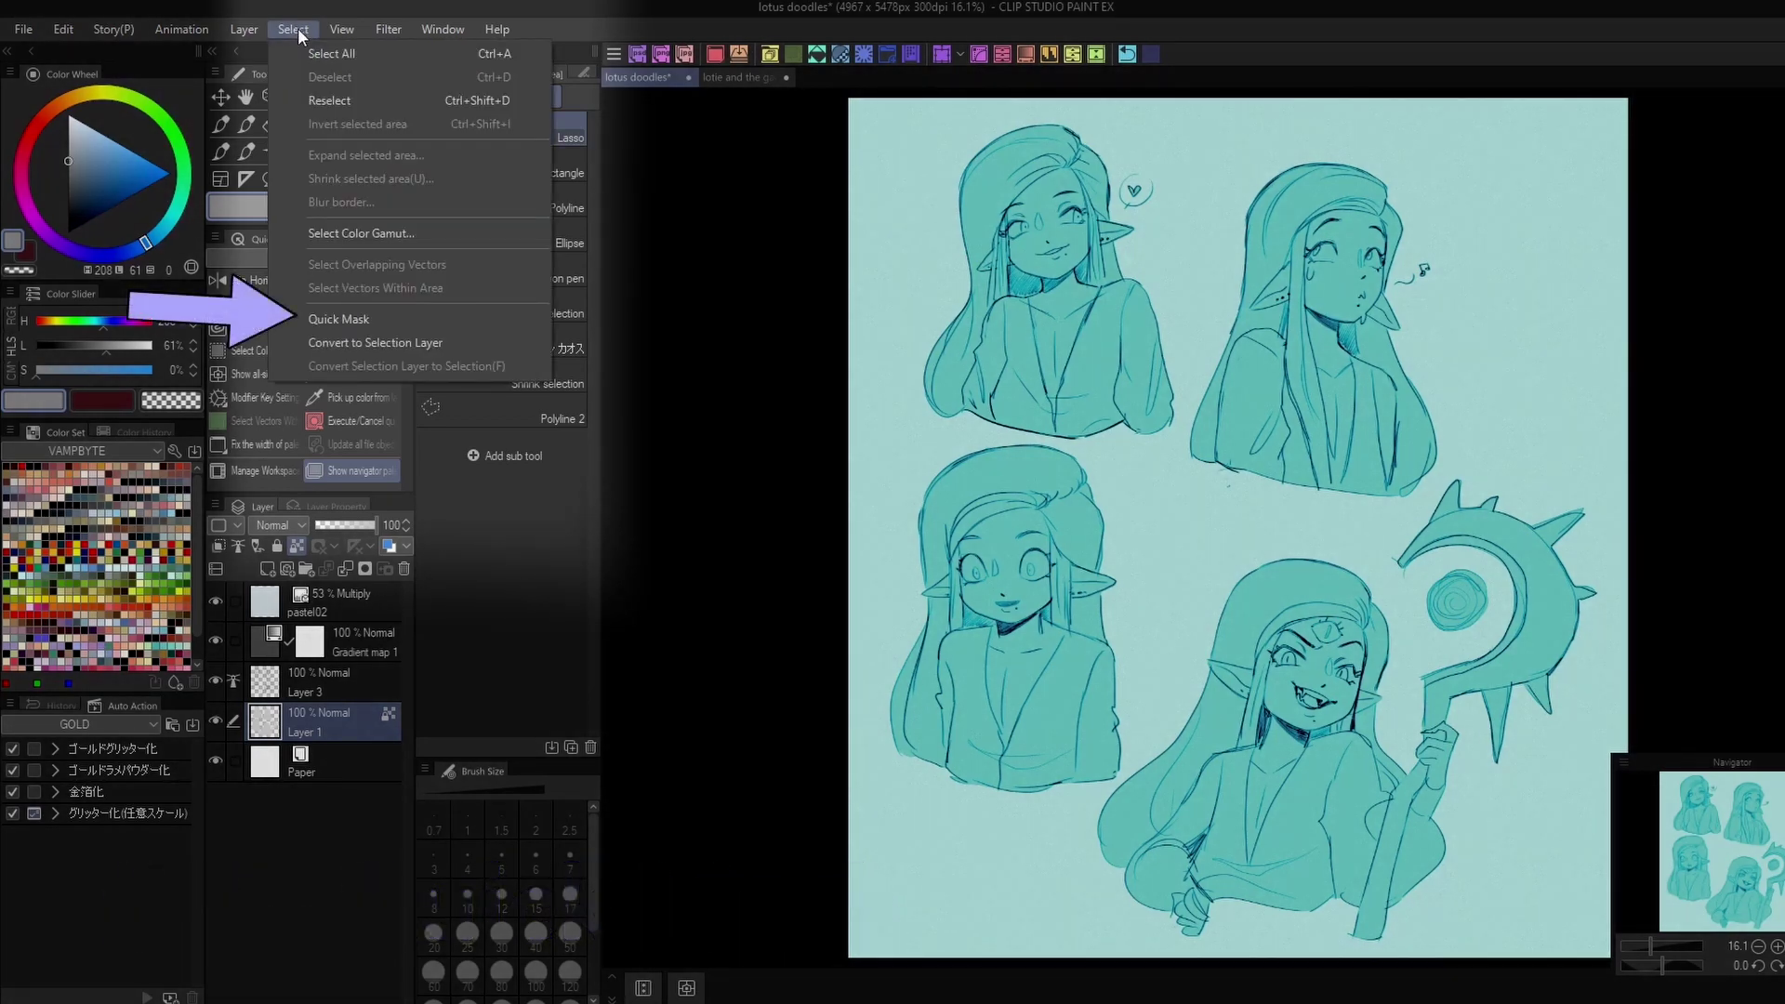
pyautogui.click(370, 317)
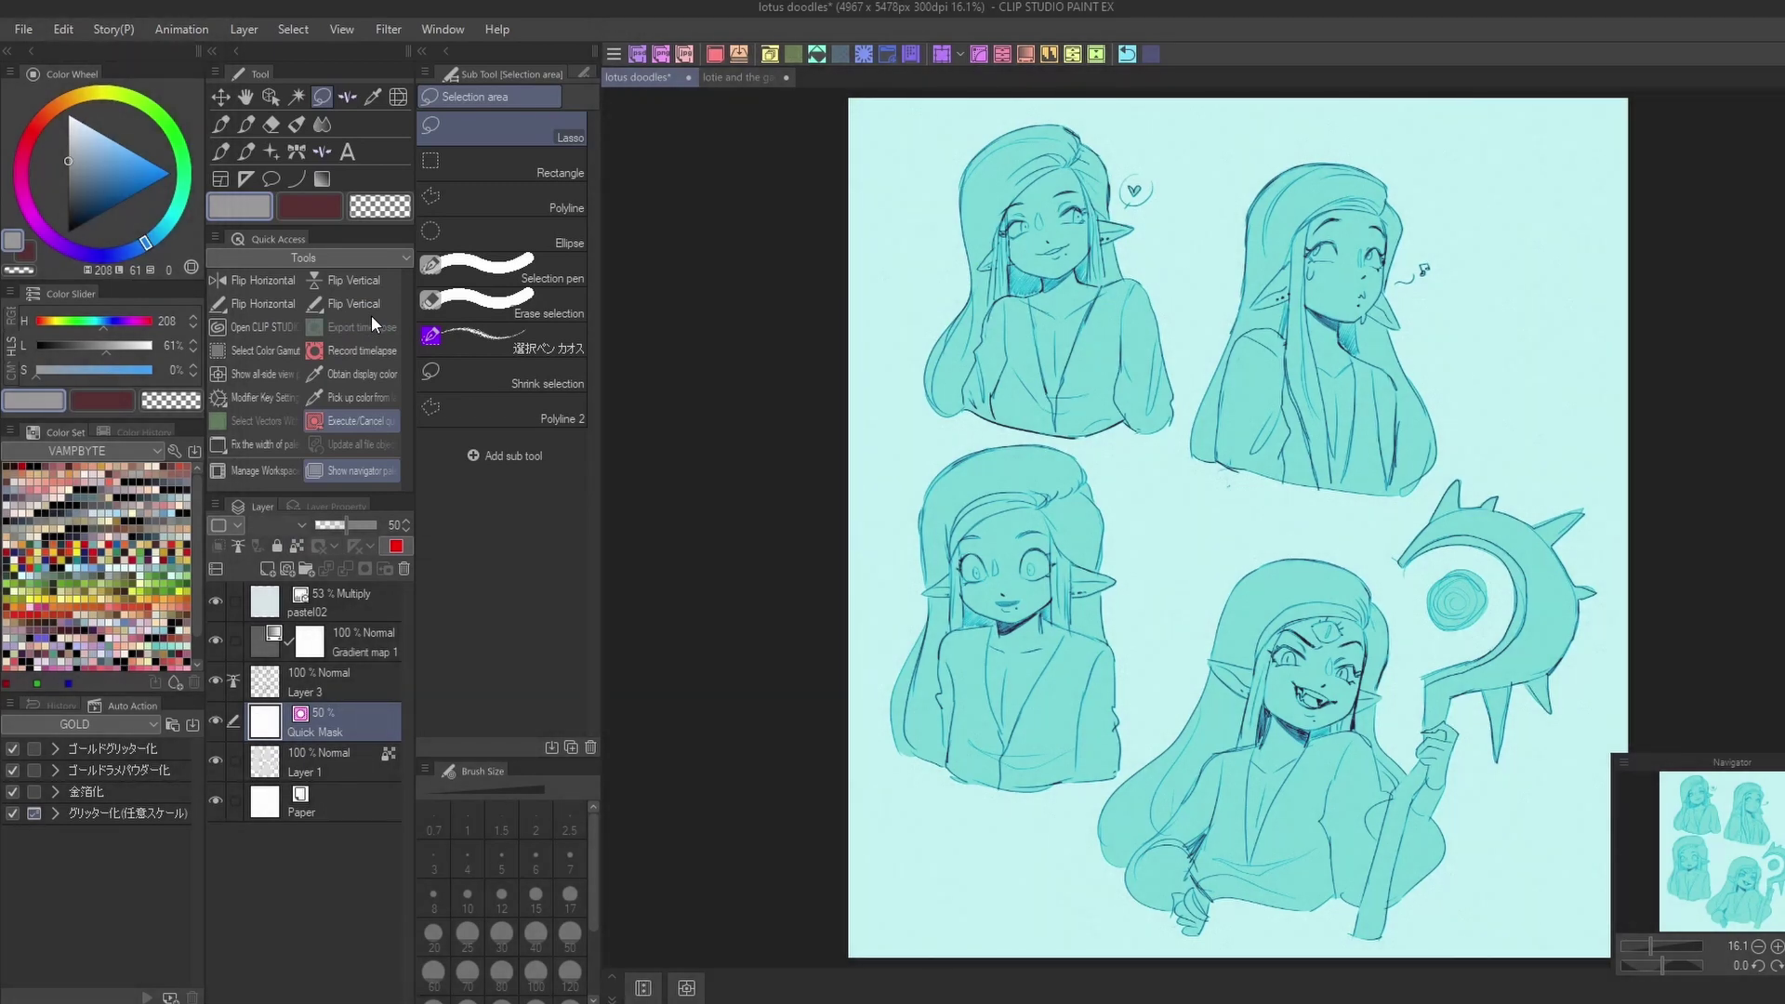
pyautogui.click(247, 123)
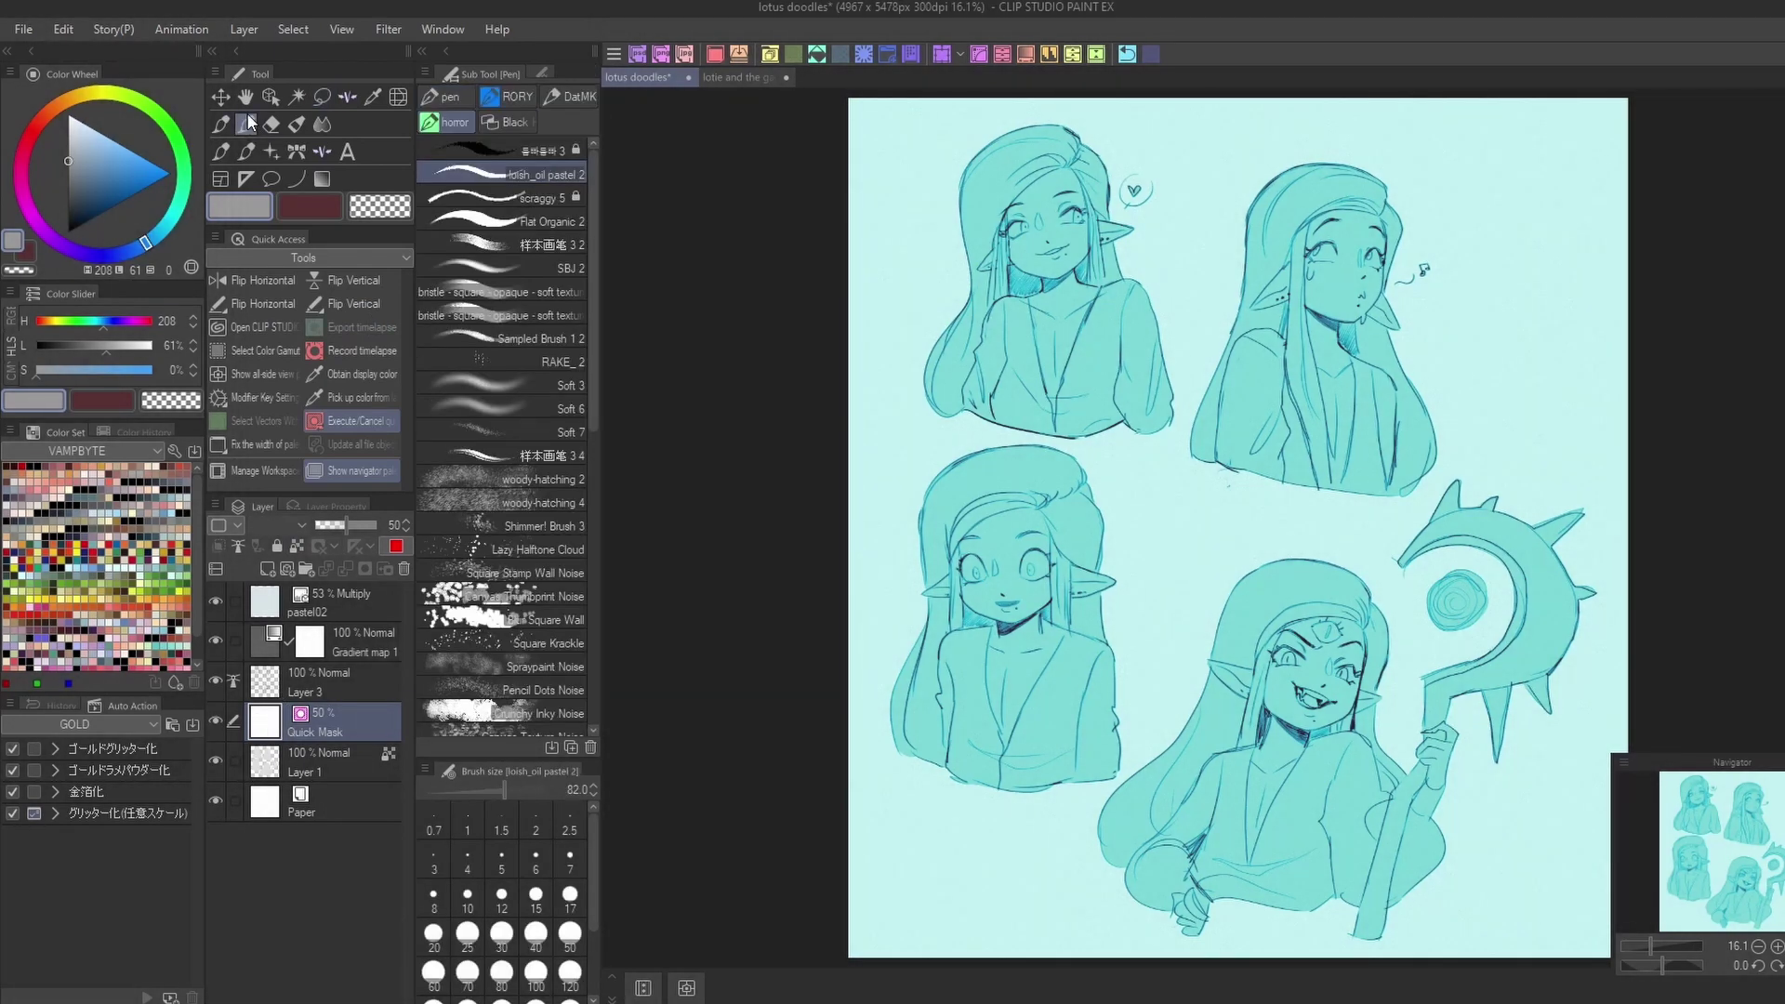
pyautogui.click(1777, 947)
pyautogui.click(1777, 946)
pyautogui.moveTo(1713, 807)
pyautogui.mouseDown()
pyautogui.moveTo(1702, 785)
pyautogui.moveTo(1724, 810)
pyautogui.mouseUp()
pyautogui.click(1776, 947)
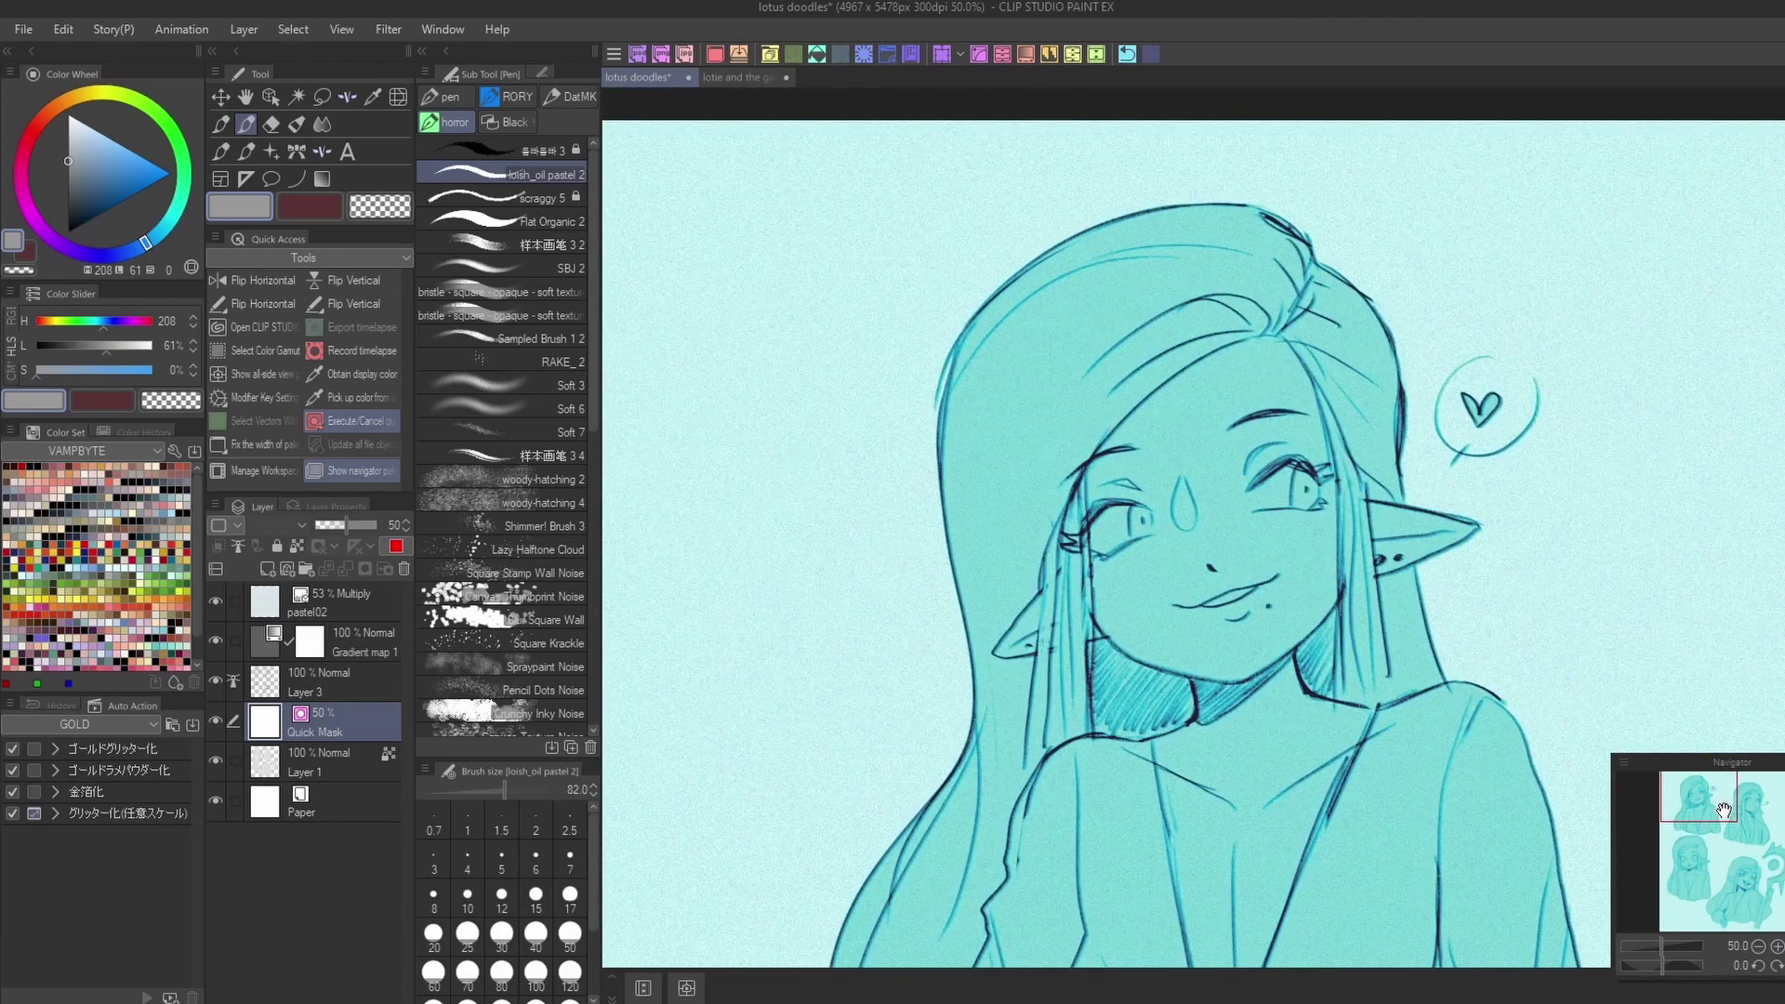
# - With 样本画笔 3 4 at size 86.2, hatch mask patches on the left hair and near the right ear
pyautogui.click(532, 453)
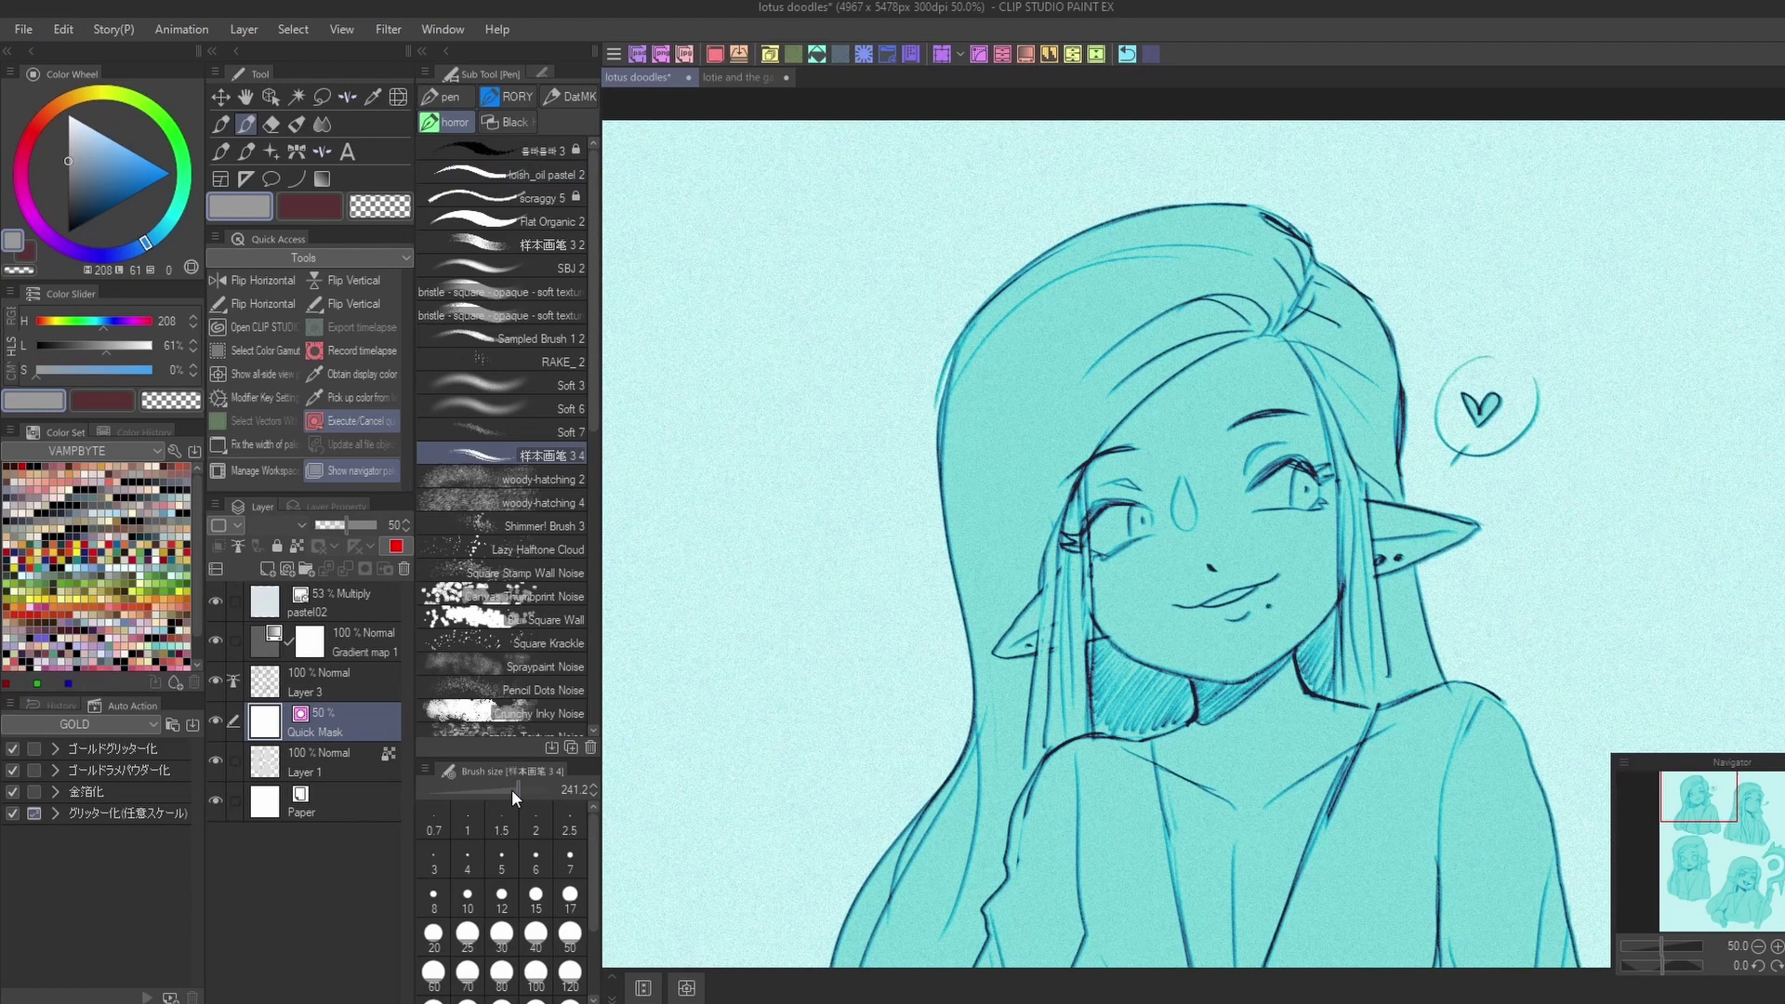
pyautogui.moveTo(511, 789); pyautogui.dragTo(499, 789)
pyautogui.moveTo(976, 390)
pyautogui.mouseDown()
pyautogui.moveTo(976, 523)
pyautogui.moveTo(974, 398)
pyautogui.moveTo(976, 542)
pyautogui.moveTo(986, 421)
pyautogui.moveTo(1001, 421)
pyautogui.moveTo(1004, 476)
pyautogui.moveTo(1032, 424)
pyautogui.moveTo(1041, 516)
pyautogui.mouseUp()
pyautogui.moveTo(1097, 403); pyautogui.dragTo(1139, 353)
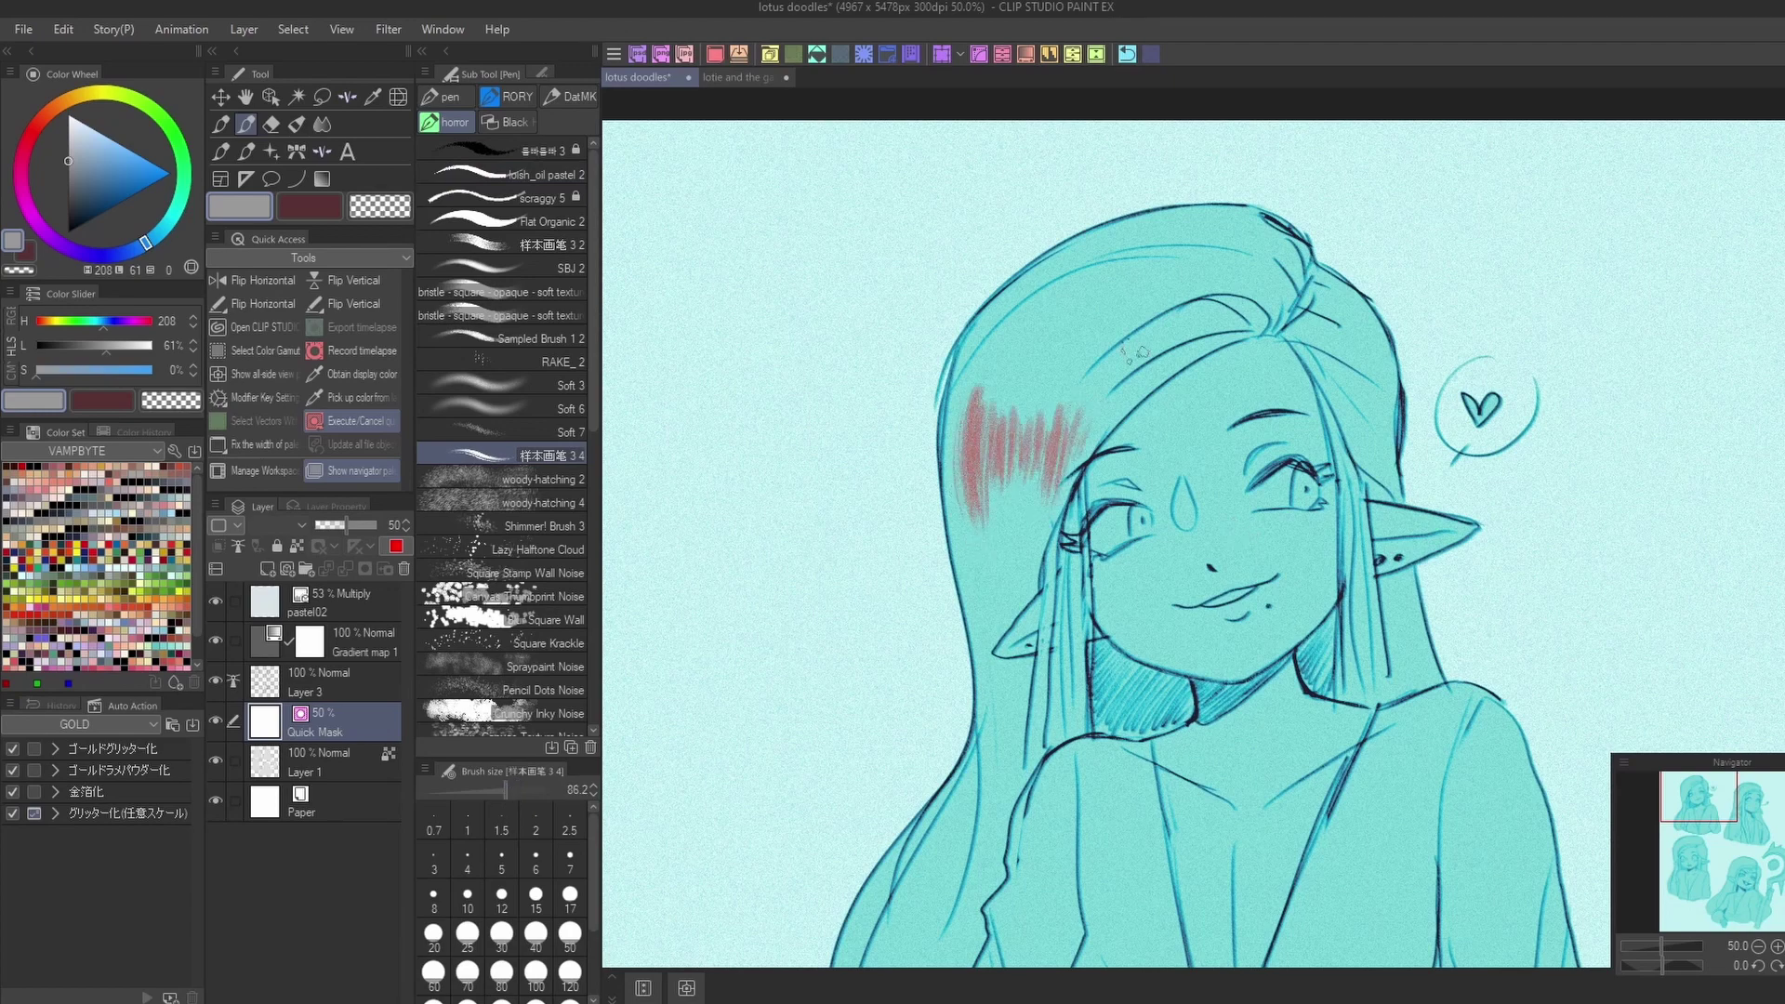
pyautogui.moveTo(1347, 407)
pyautogui.mouseDown()
pyautogui.moveTo(1383, 367)
pyautogui.moveTo(1391, 381)
pyautogui.mouseUp()
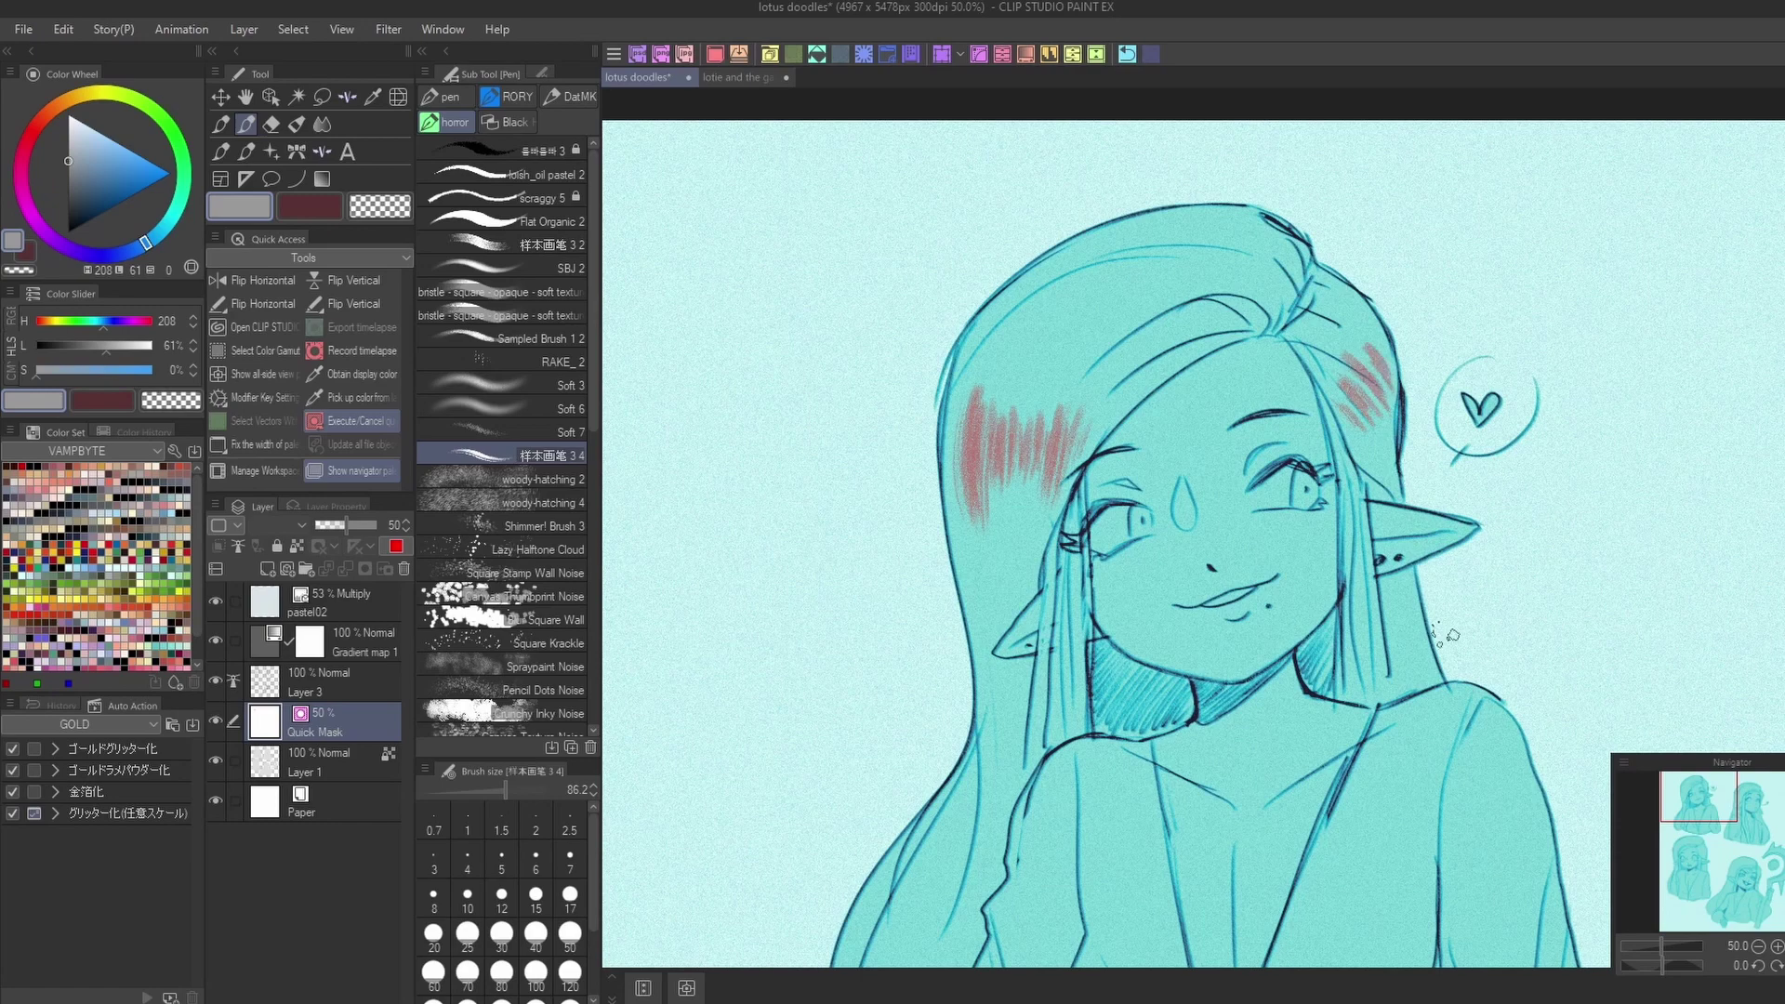
# - Convert the hair mask to a selection, paint soft highlights inside it, and deselect
pyautogui.keyDown('ctrl'); pyautogui.click(267, 730); pyautogui.keyUp('ctrl')
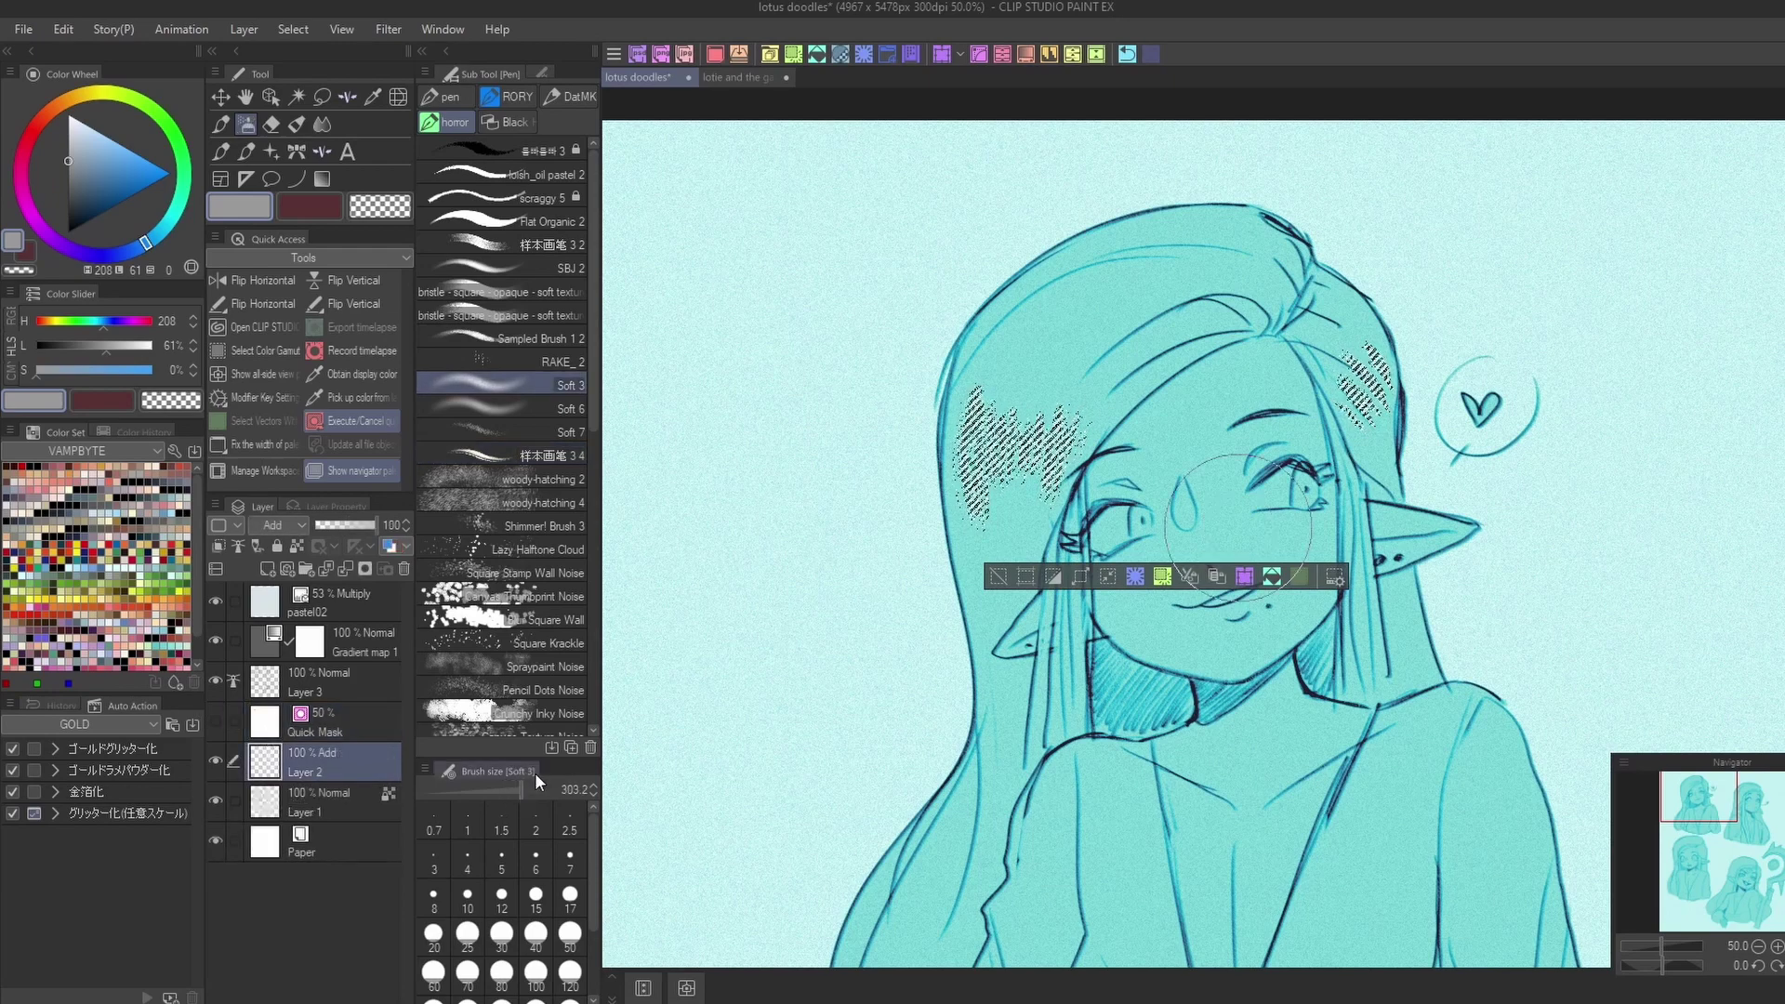
pyautogui.moveTo(969, 447); pyautogui.dragTo(1060, 439)
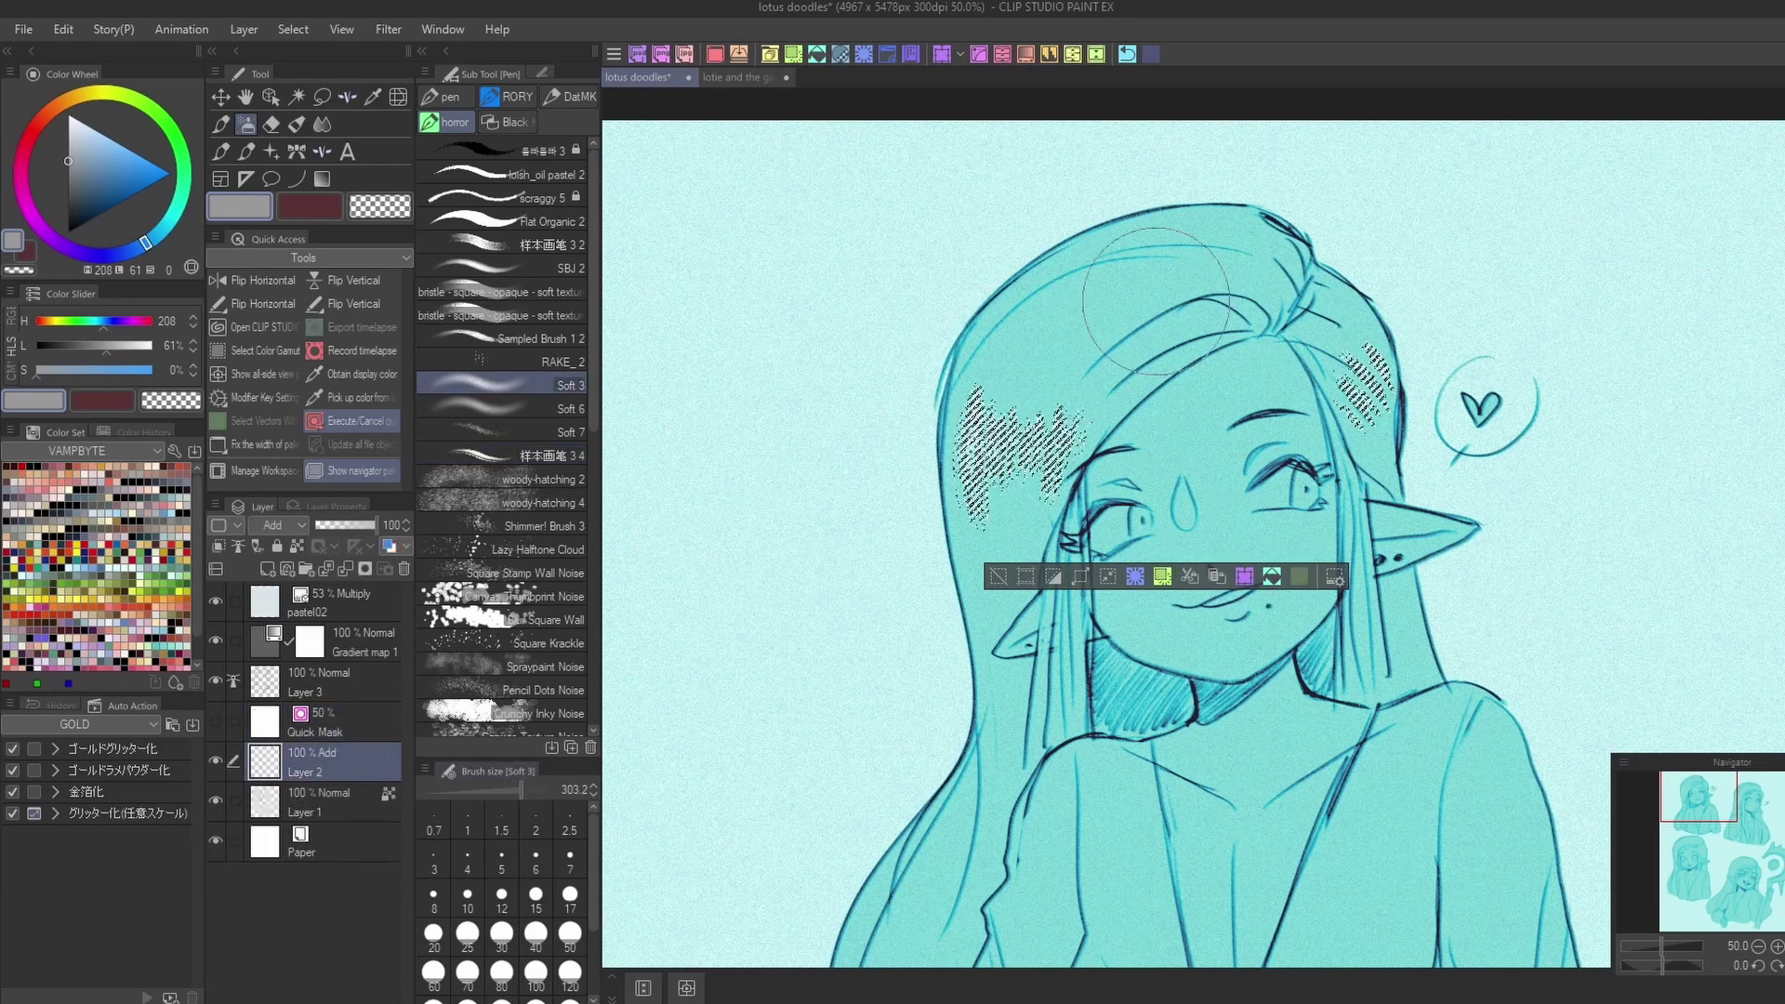
pyautogui.moveTo(1338, 377); pyautogui.dragTo(1373, 429)
pyautogui.hotkey('ctrl', 'd')
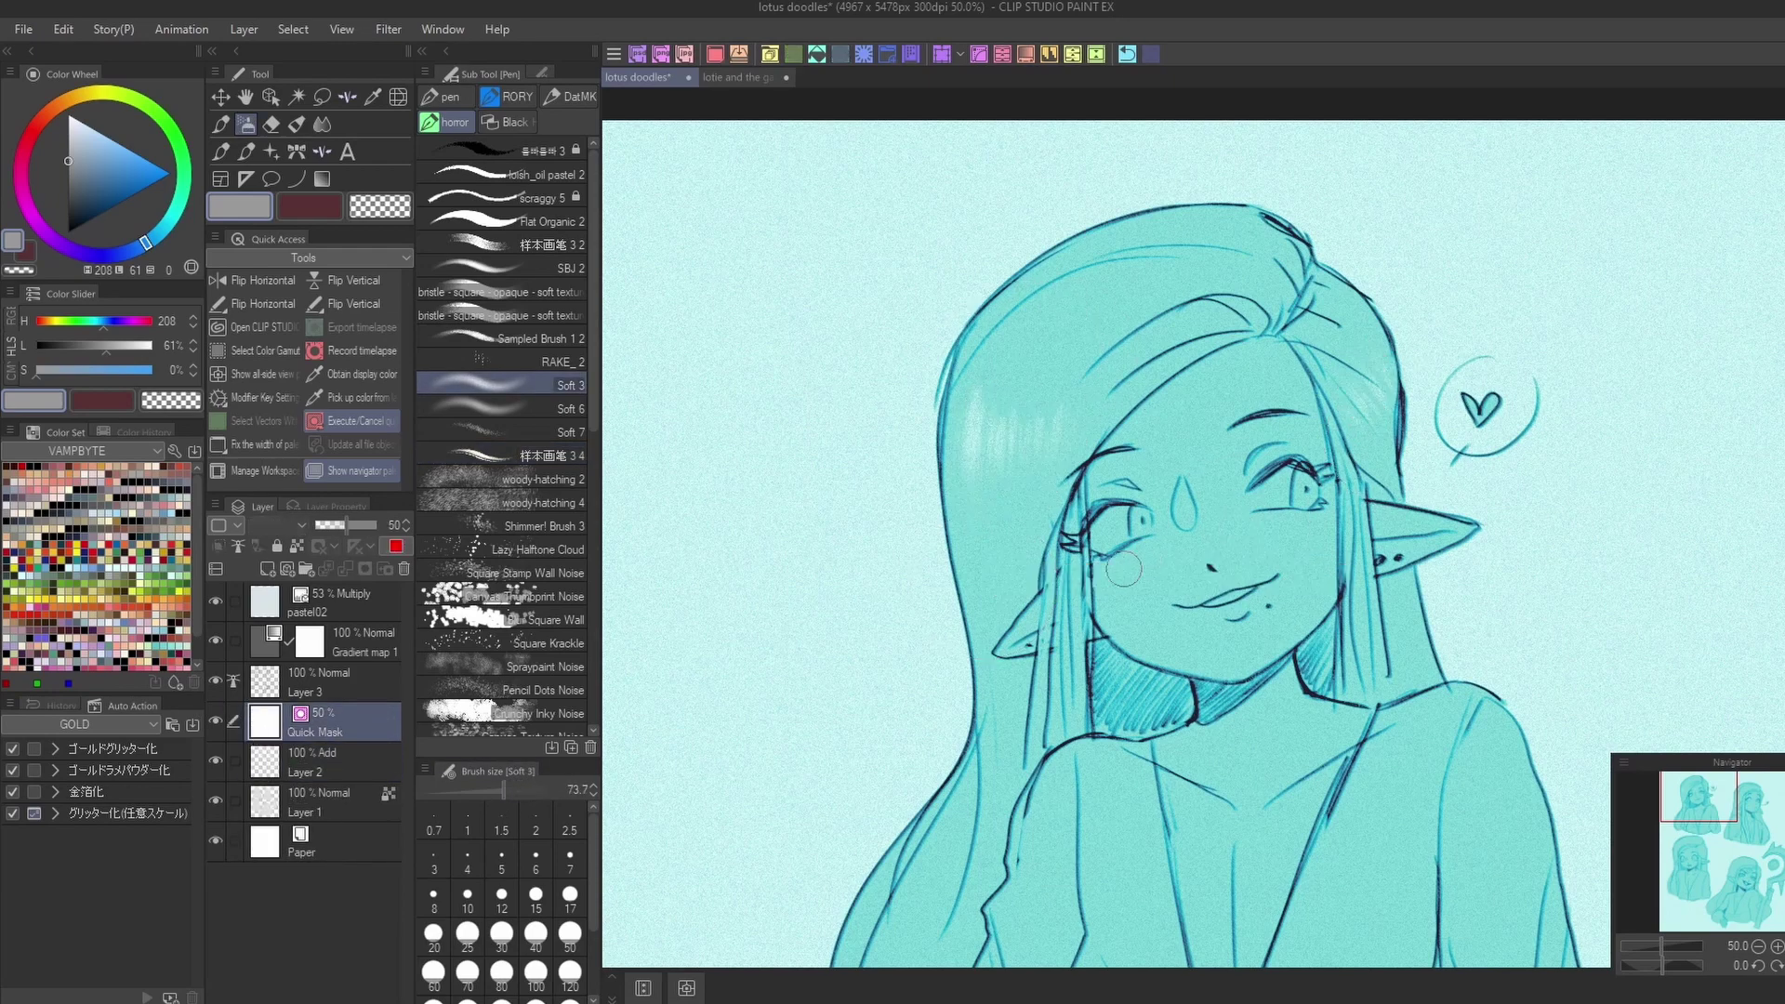
# - Mask both cheeks and paint blue blush through that selection on a new Multiply layer at brush size 174.9
pyautogui.moveTo(1124, 569); pyautogui.dragTo(1143, 560)
pyautogui.moveTo(1280, 533)
pyautogui.mouseDown()
pyautogui.moveTo(1320, 532)
pyautogui.moveTo(1302, 547)
pyautogui.moveTo(1319, 522)
pyautogui.mouseUp()
pyautogui.hotkey('ctrl', 'm')
pyautogui.click(320, 764)
pyautogui.click(268, 569)
pyautogui.click(280, 526)
pyautogui.click(275, 45)
pyautogui.click(515, 789)
pyautogui.moveTo(1111, 565); pyautogui.dragTo(1134, 581)
pyautogui.click(1043, 649)
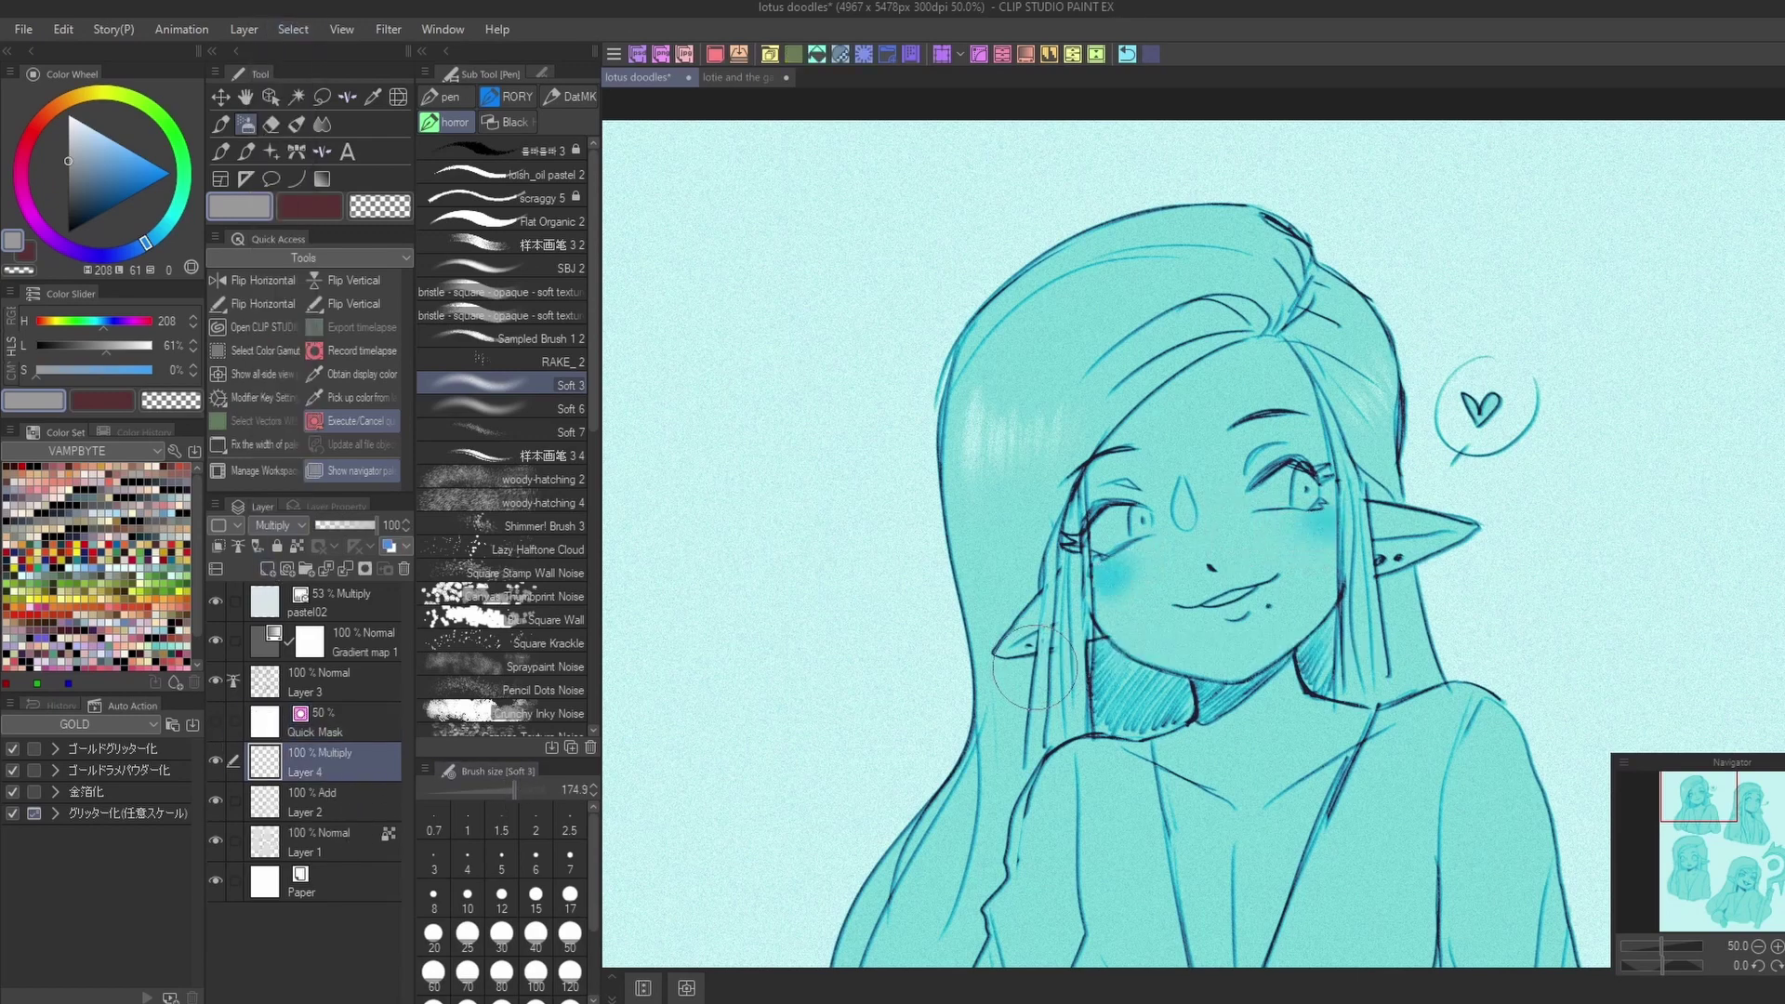
# - Delete the quick mask layer and pan to the blank canvas left of the character
pyautogui.click(321, 723)
pyautogui.click(403, 569)
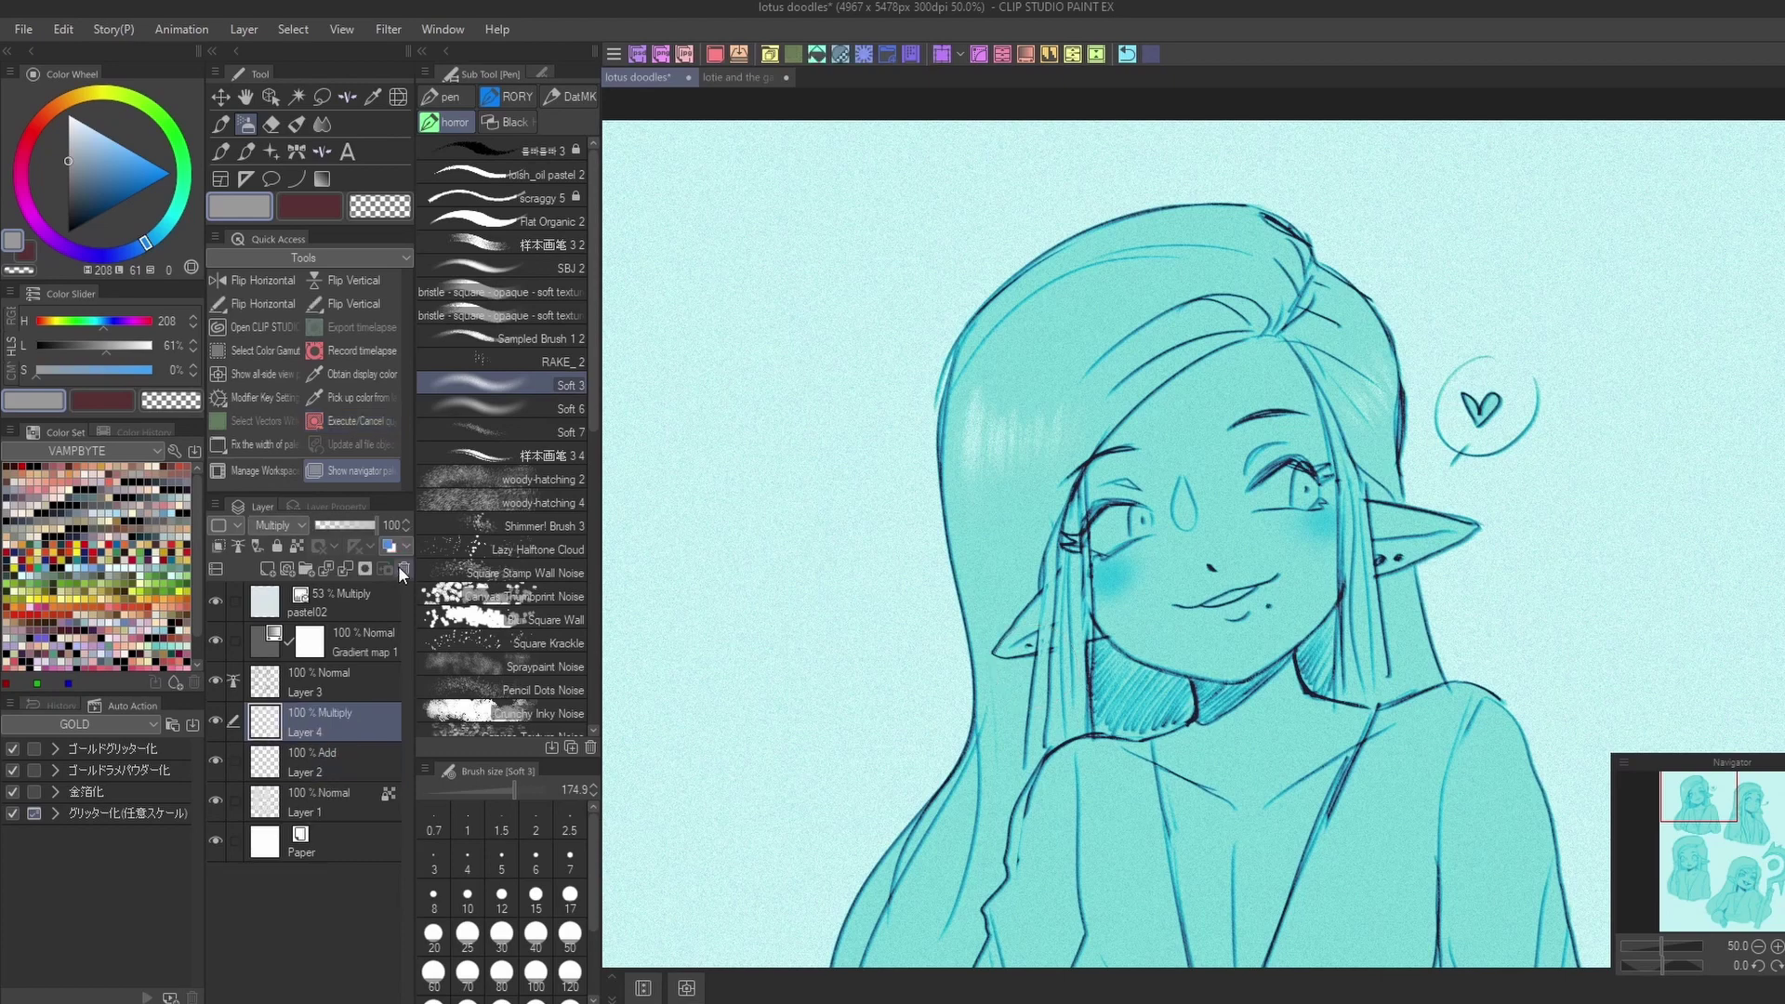
pyautogui.moveTo(1700, 803); pyautogui.dragTo(1679, 811)
# - In Quick Mask, paint a rough patch left of the character with the P 2 brush at about size 221
pyautogui.click(293, 30)
pyautogui.click(361, 308)
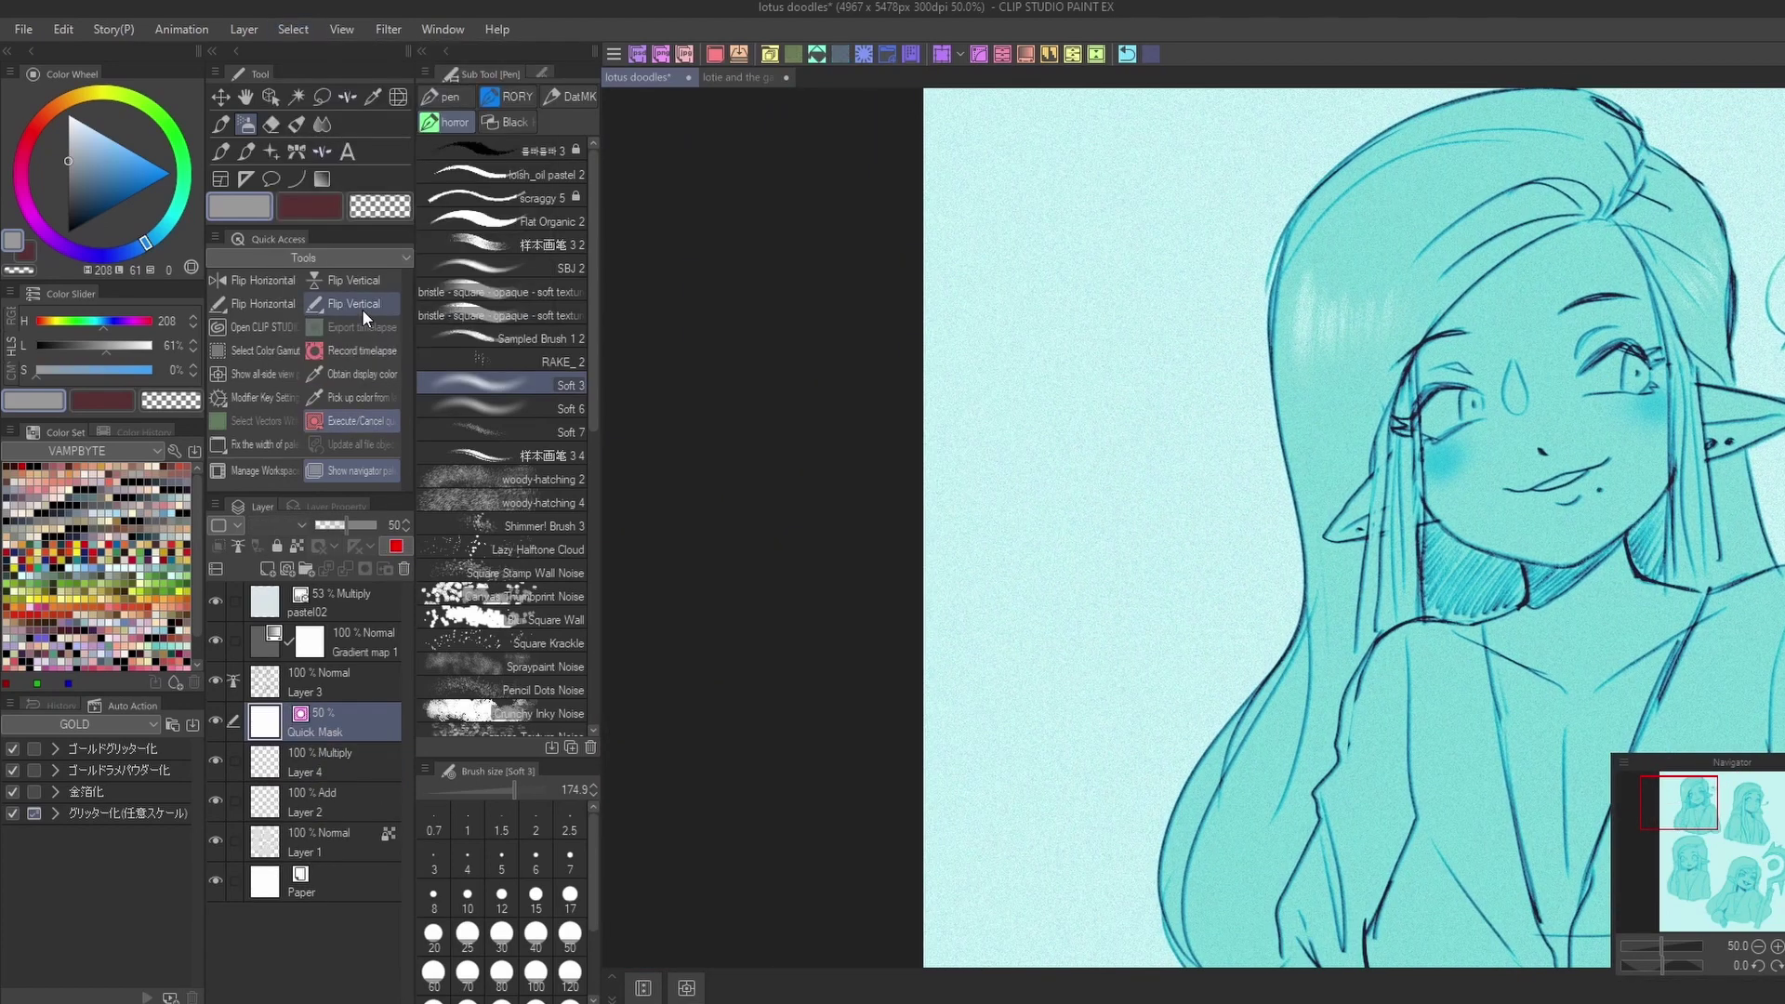
pyautogui.click(224, 151)
pyautogui.click(507, 97)
pyautogui.click(528, 791)
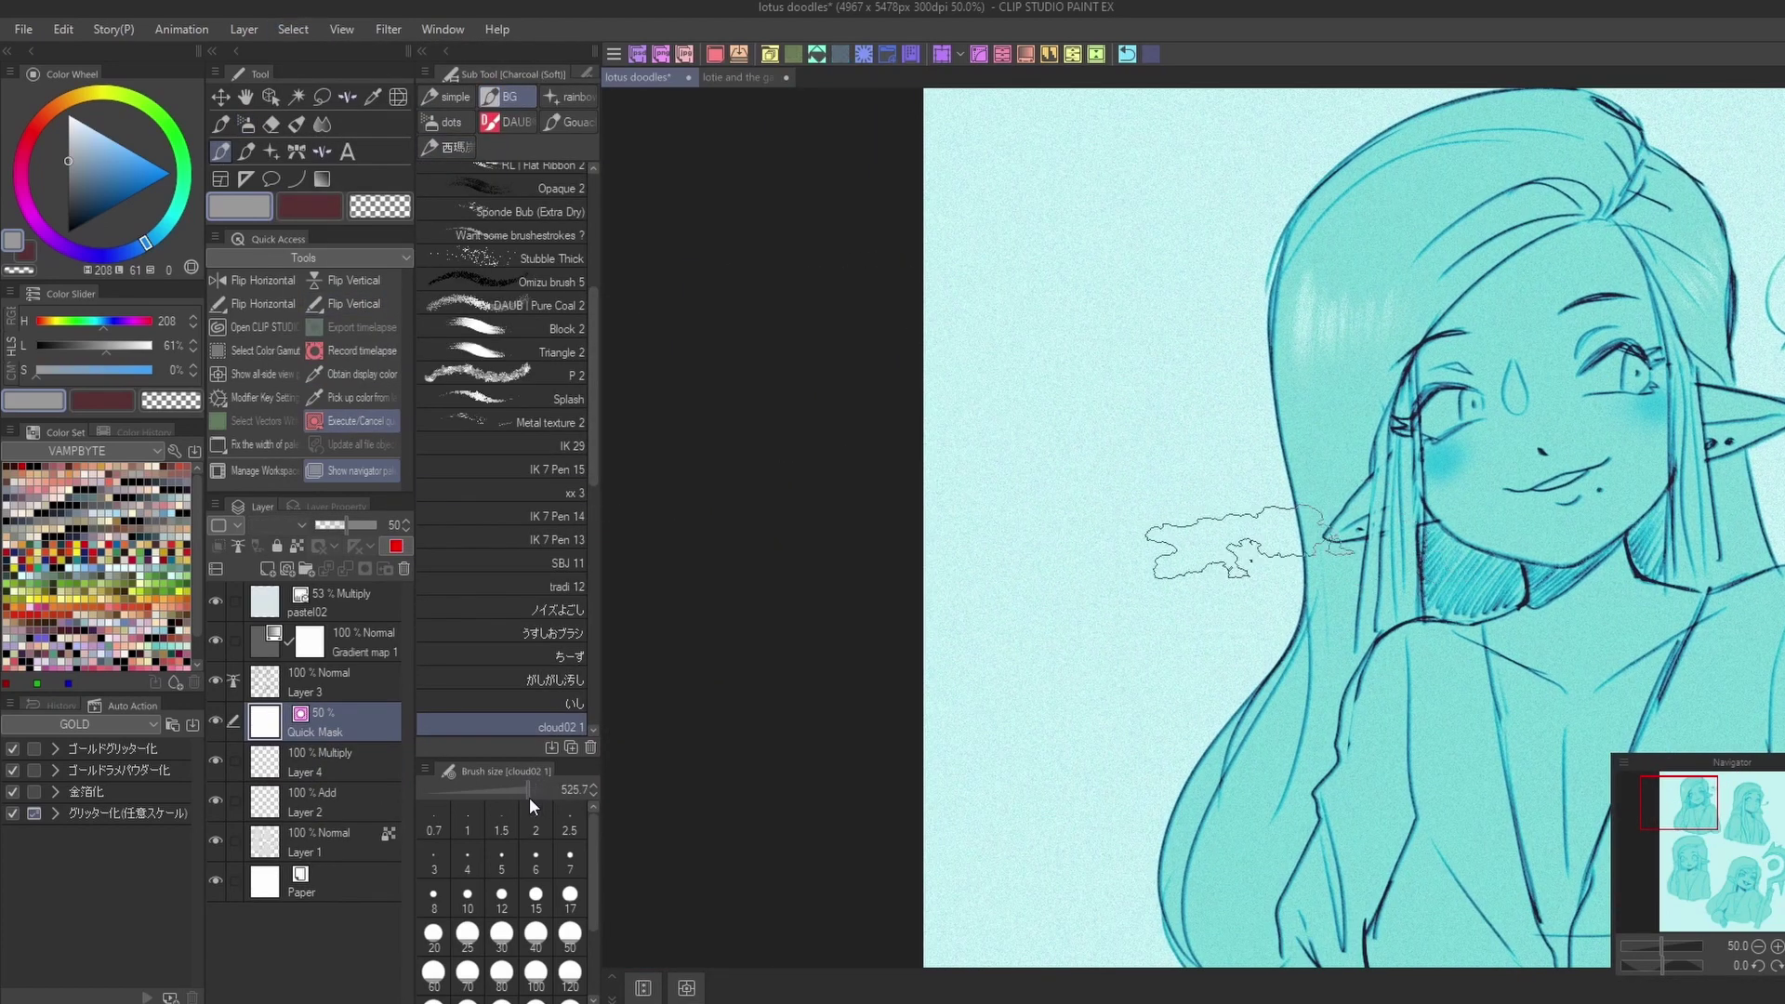
pyautogui.click(537, 374)
pyautogui.click(518, 789)
pyautogui.moveTo(519, 787); pyautogui.dragTo(517, 787)
pyautogui.moveTo(1041, 343)
pyautogui.mouseDown()
pyautogui.moveTo(999, 408)
pyautogui.moveTo(1155, 420)
pyautogui.moveTo(1165, 464)
pyautogui.moveTo(1003, 510)
pyautogui.moveTo(1176, 300)
pyautogui.moveTo(1175, 472)
pyautogui.moveTo(1148, 518)
pyautogui.mouseUp()
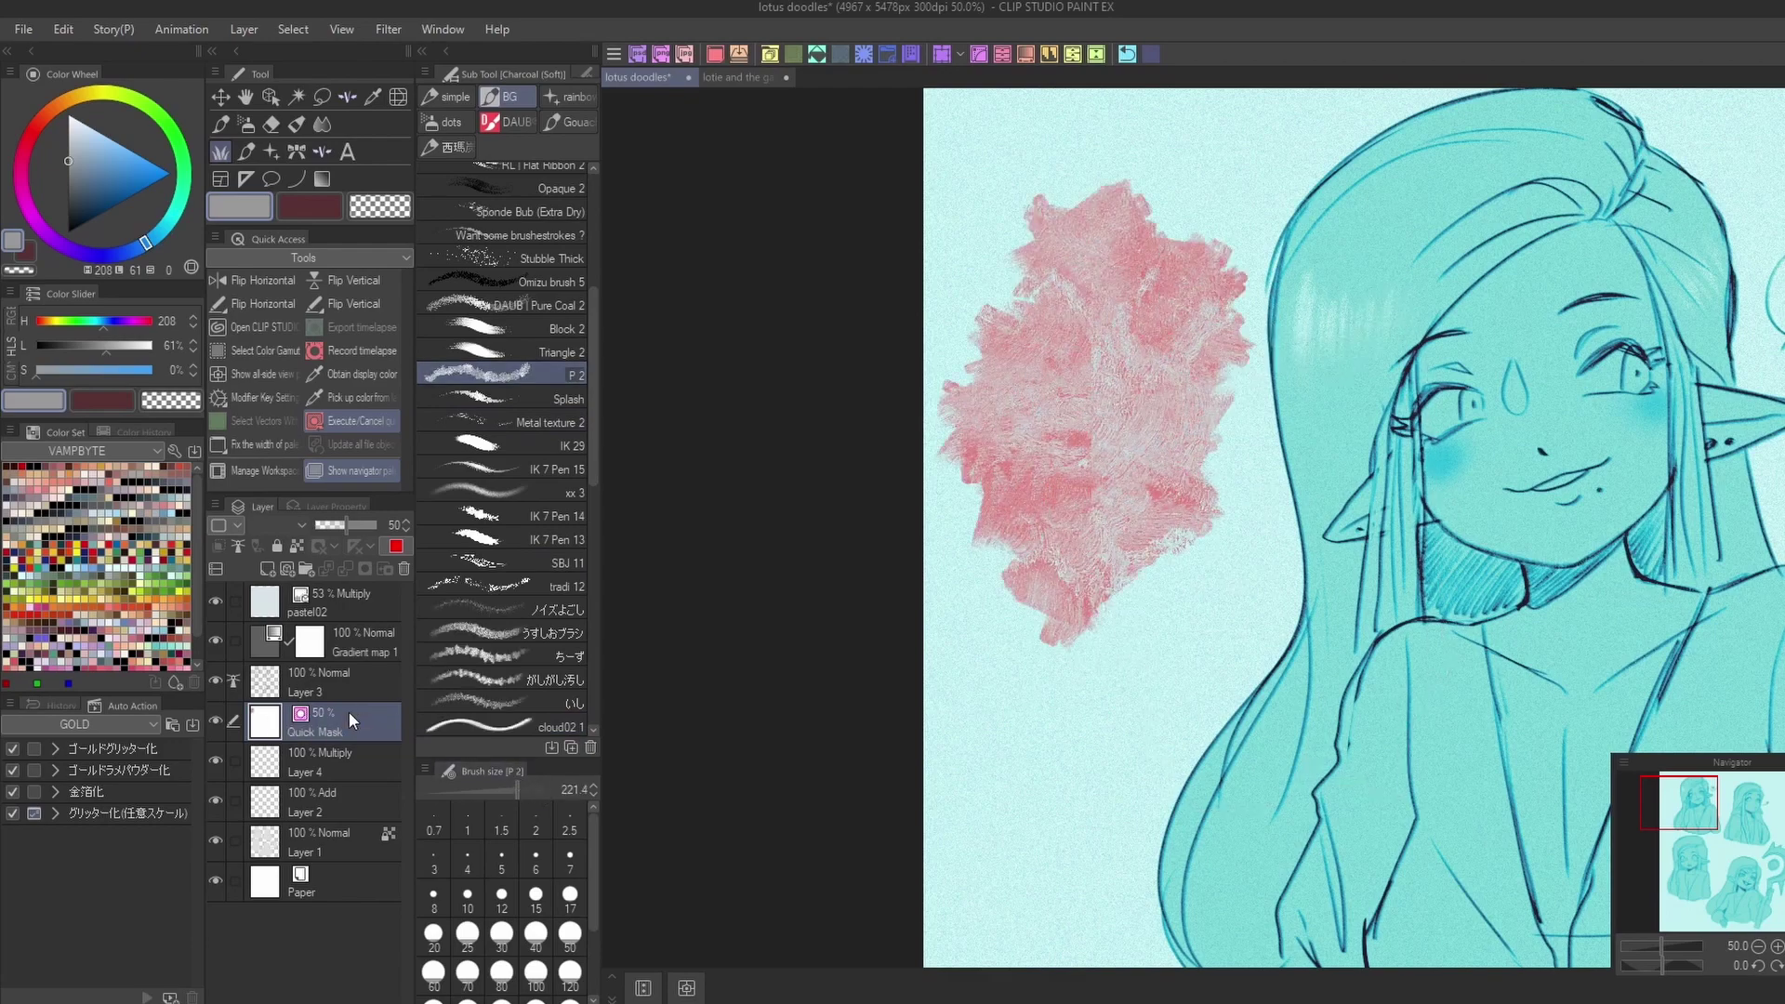
# - Turn the mask into a selection and fill it with teal DAUB Pure Coal texture on Layer 4
pyautogui.click(215, 721)
pyautogui.click(320, 764)
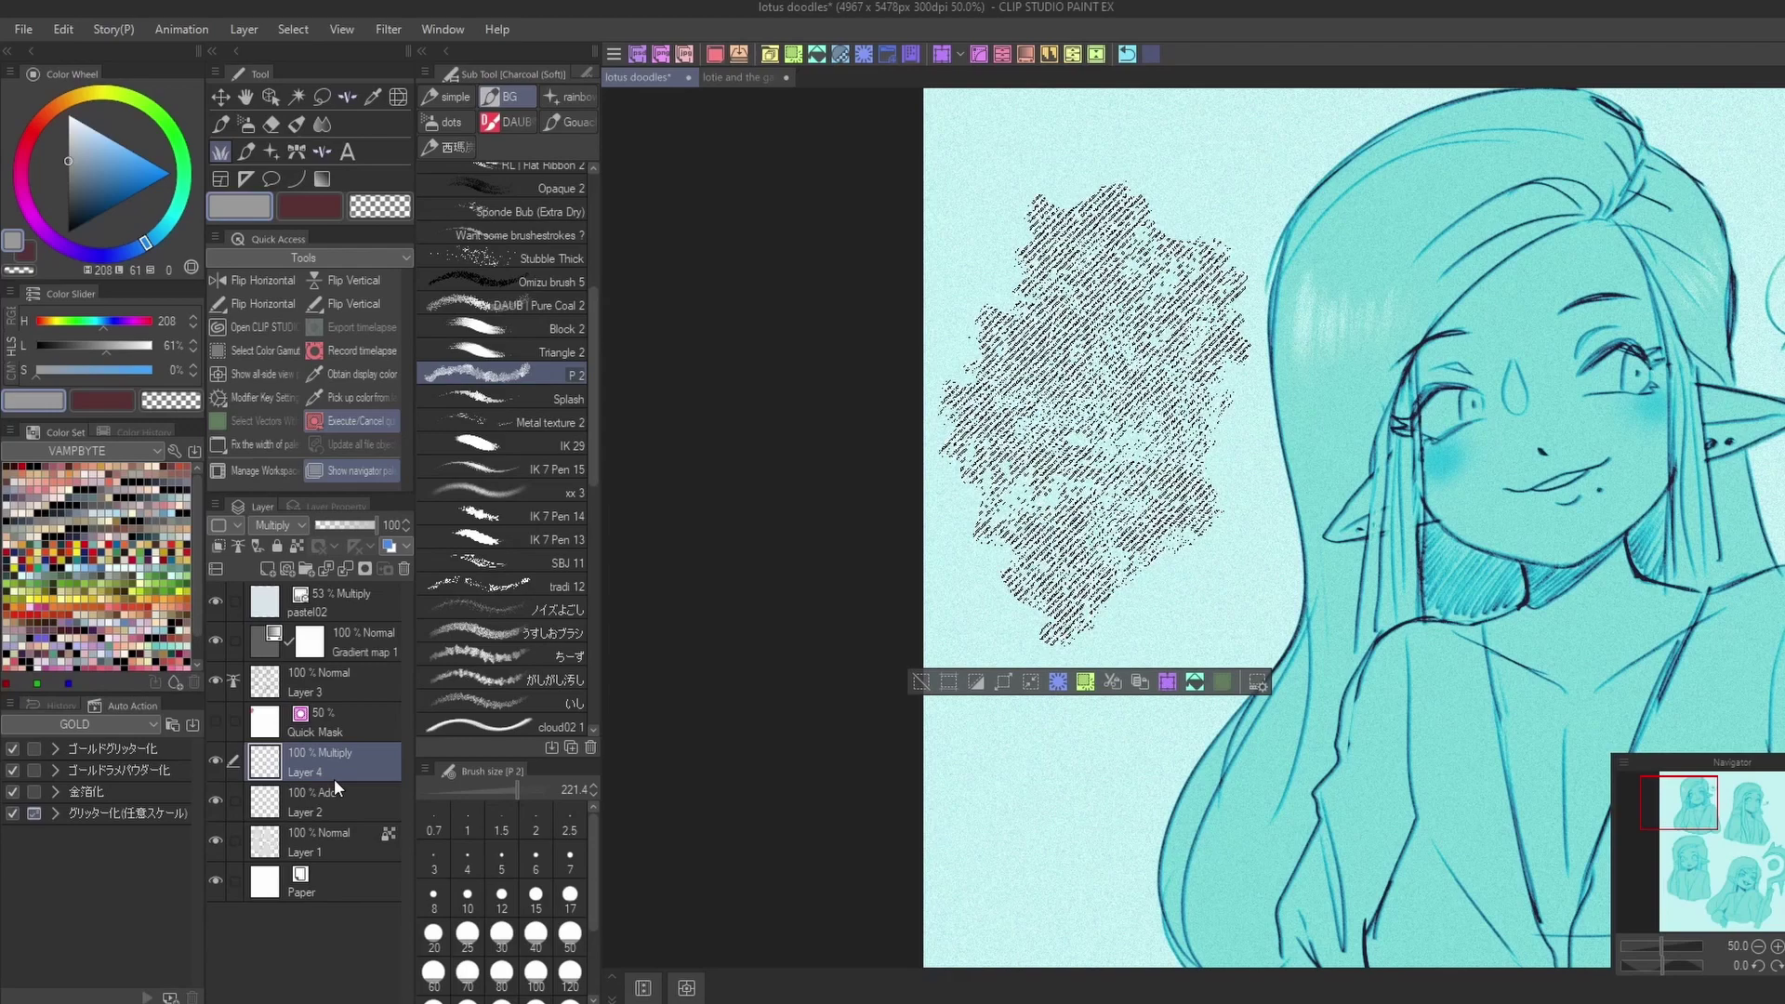
pyautogui.scroll(3, 593, 383)
pyautogui.moveTo(593, 383); pyautogui.dragTo(593, 318)
pyautogui.click(537, 201)
pyautogui.click(317, 207)
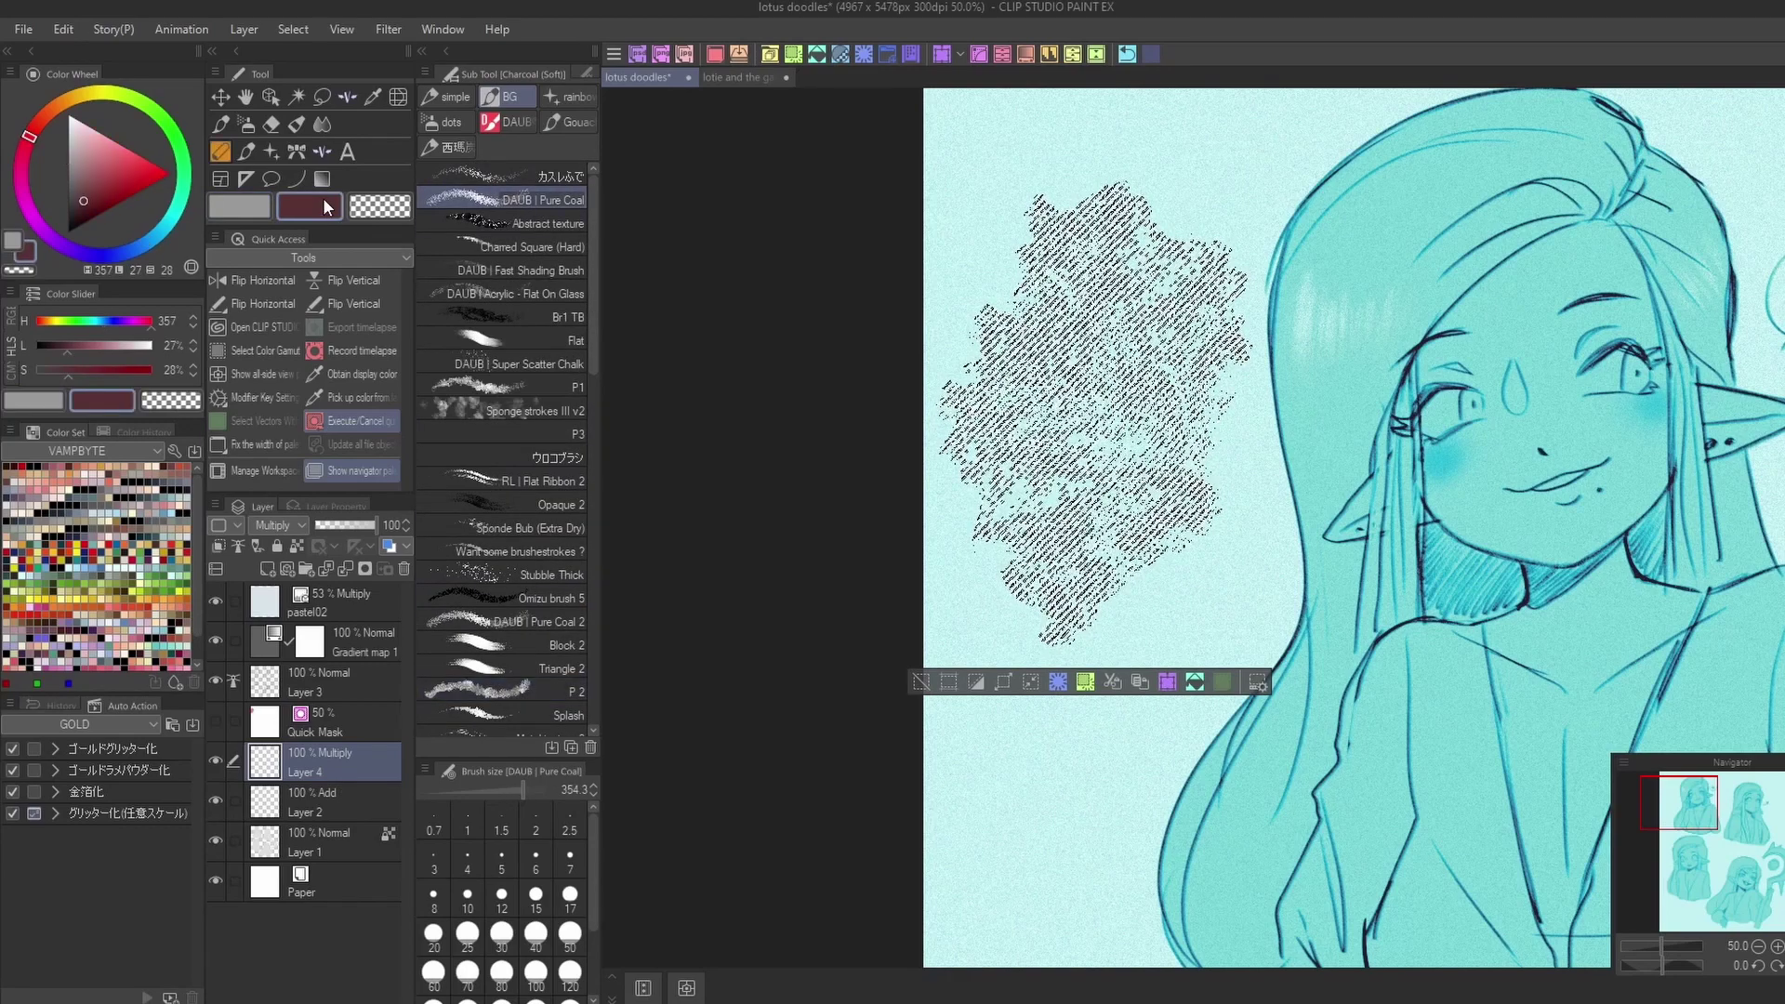
pyautogui.moveTo(1060, 320); pyautogui.dragTo(1177, 299)
pyautogui.click(921, 681)
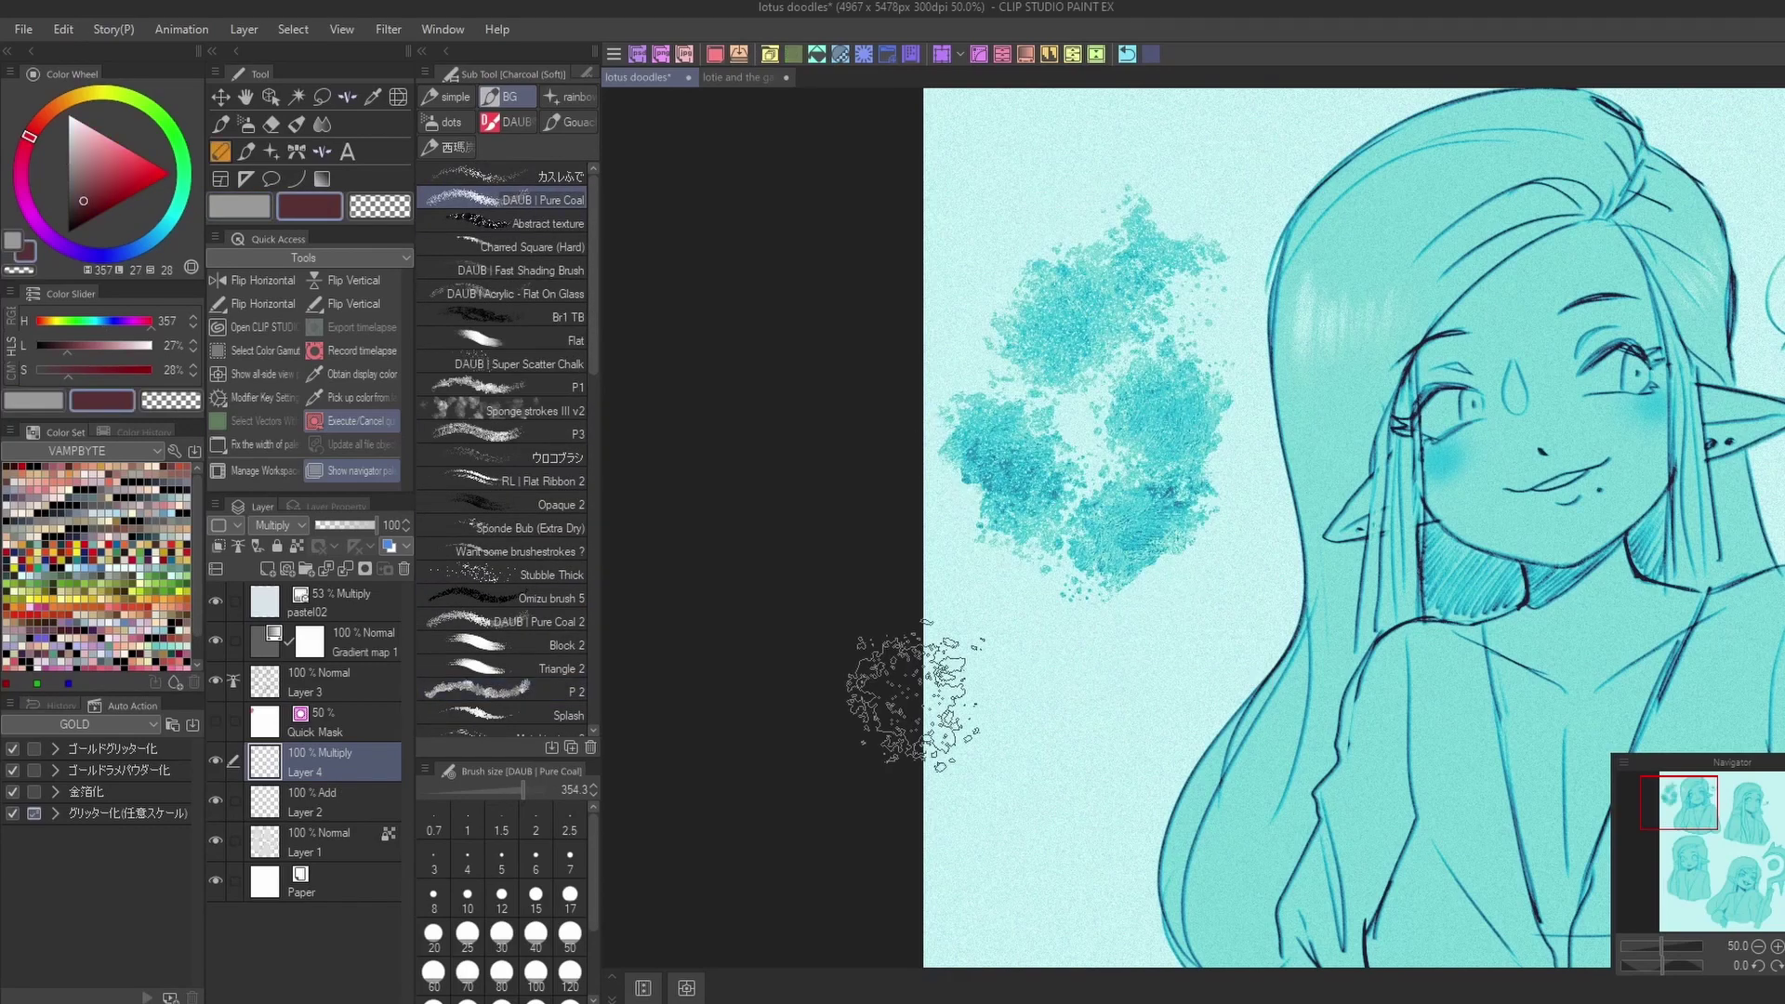
# - Restore the previous selection and choose the P3 brush
pyautogui.click(1126, 54)
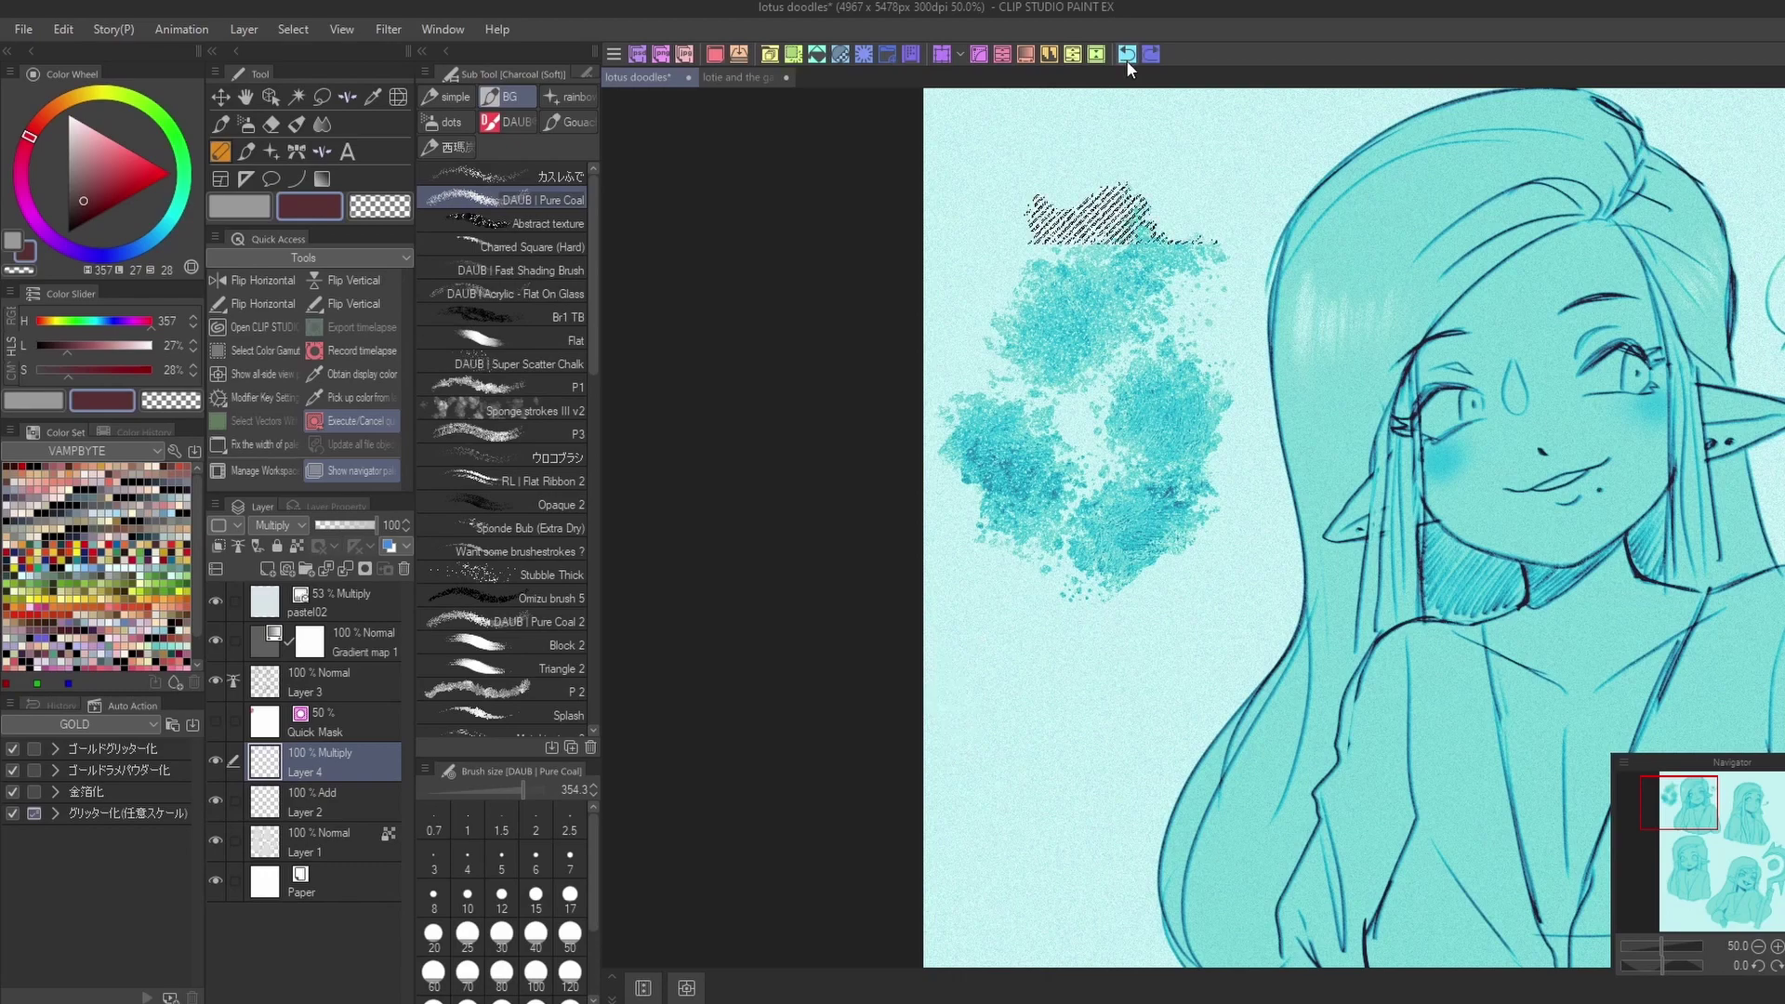
pyautogui.click(557, 433)
pyautogui.scroll(-3, 576, 399)
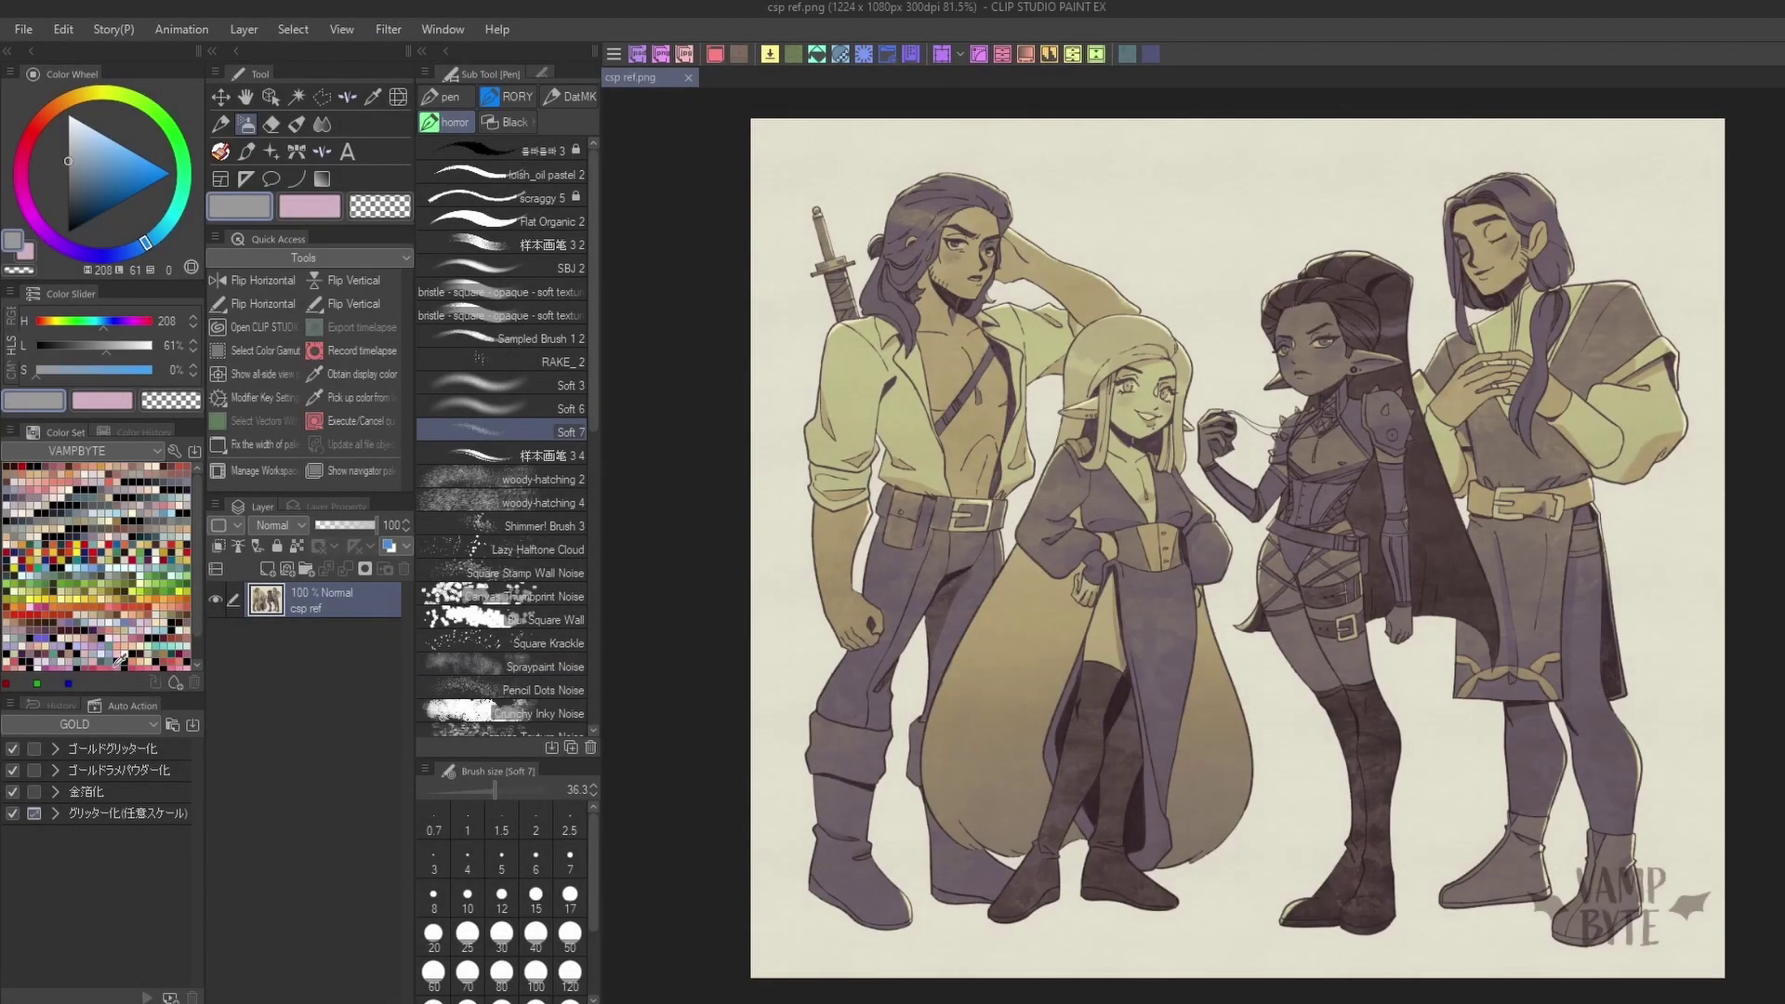
# - Add Quick Mask from the Select commands to the Quick Access palette via Quick Access Settings
pyautogui.click(215, 232)
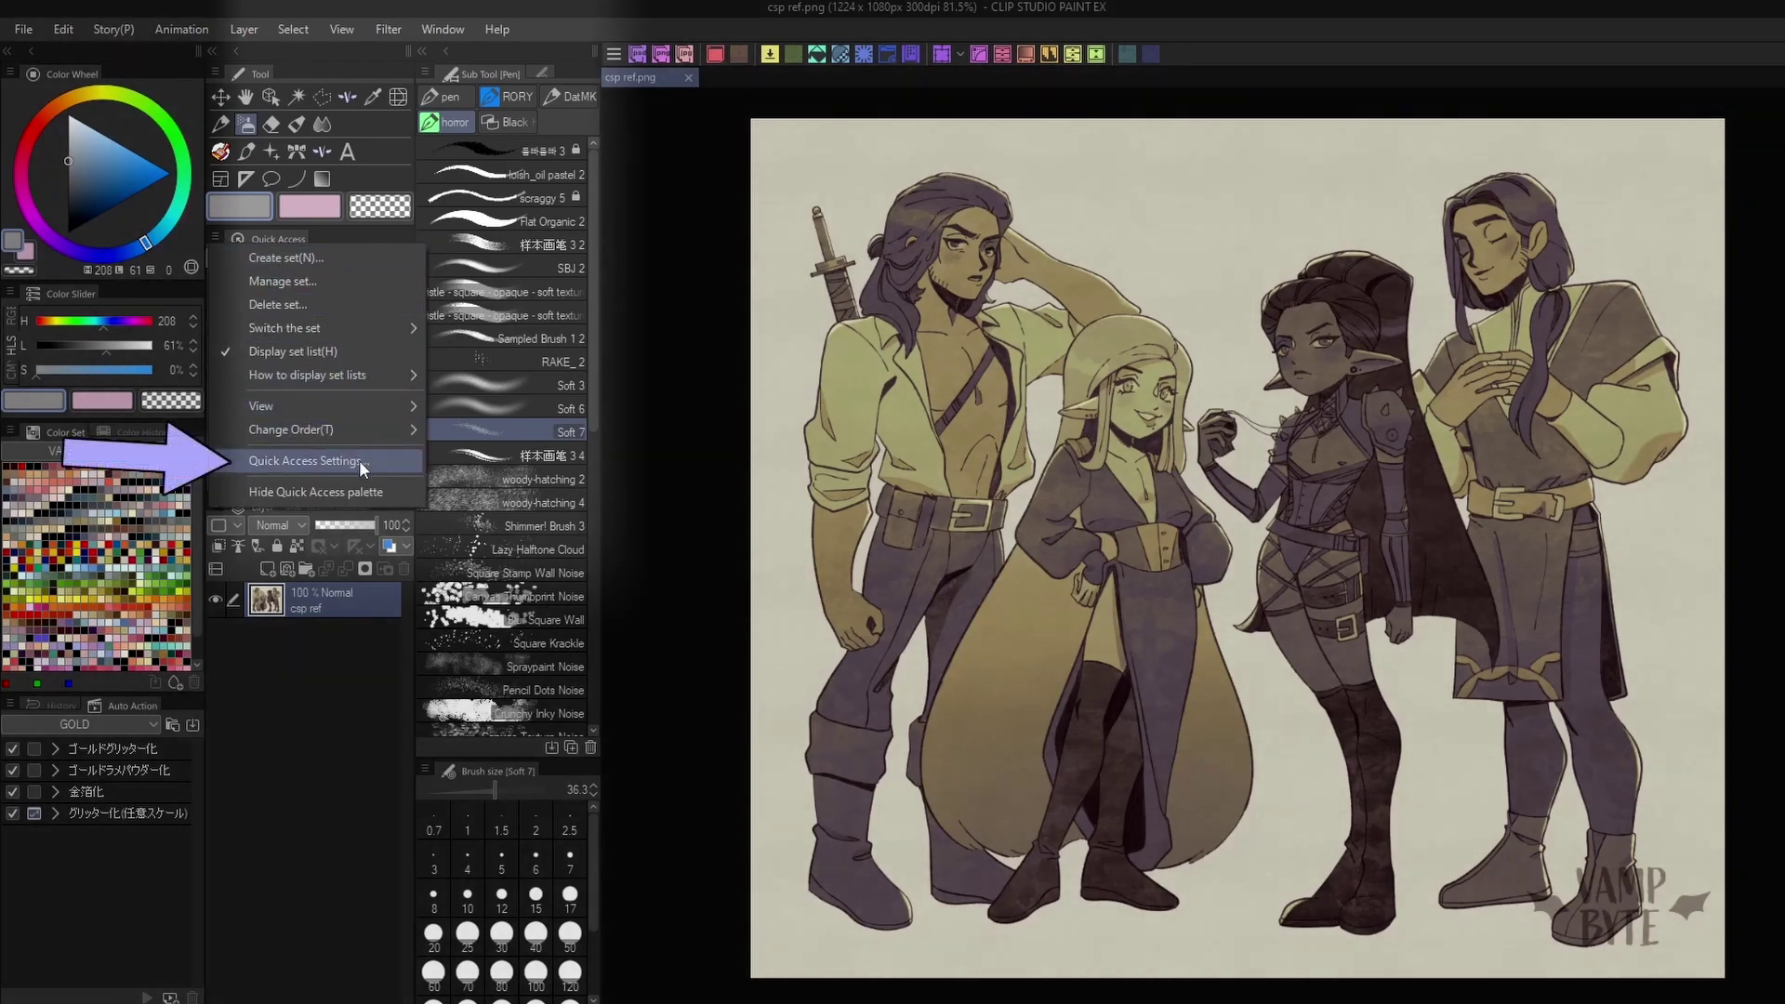
pyautogui.click(358, 461)
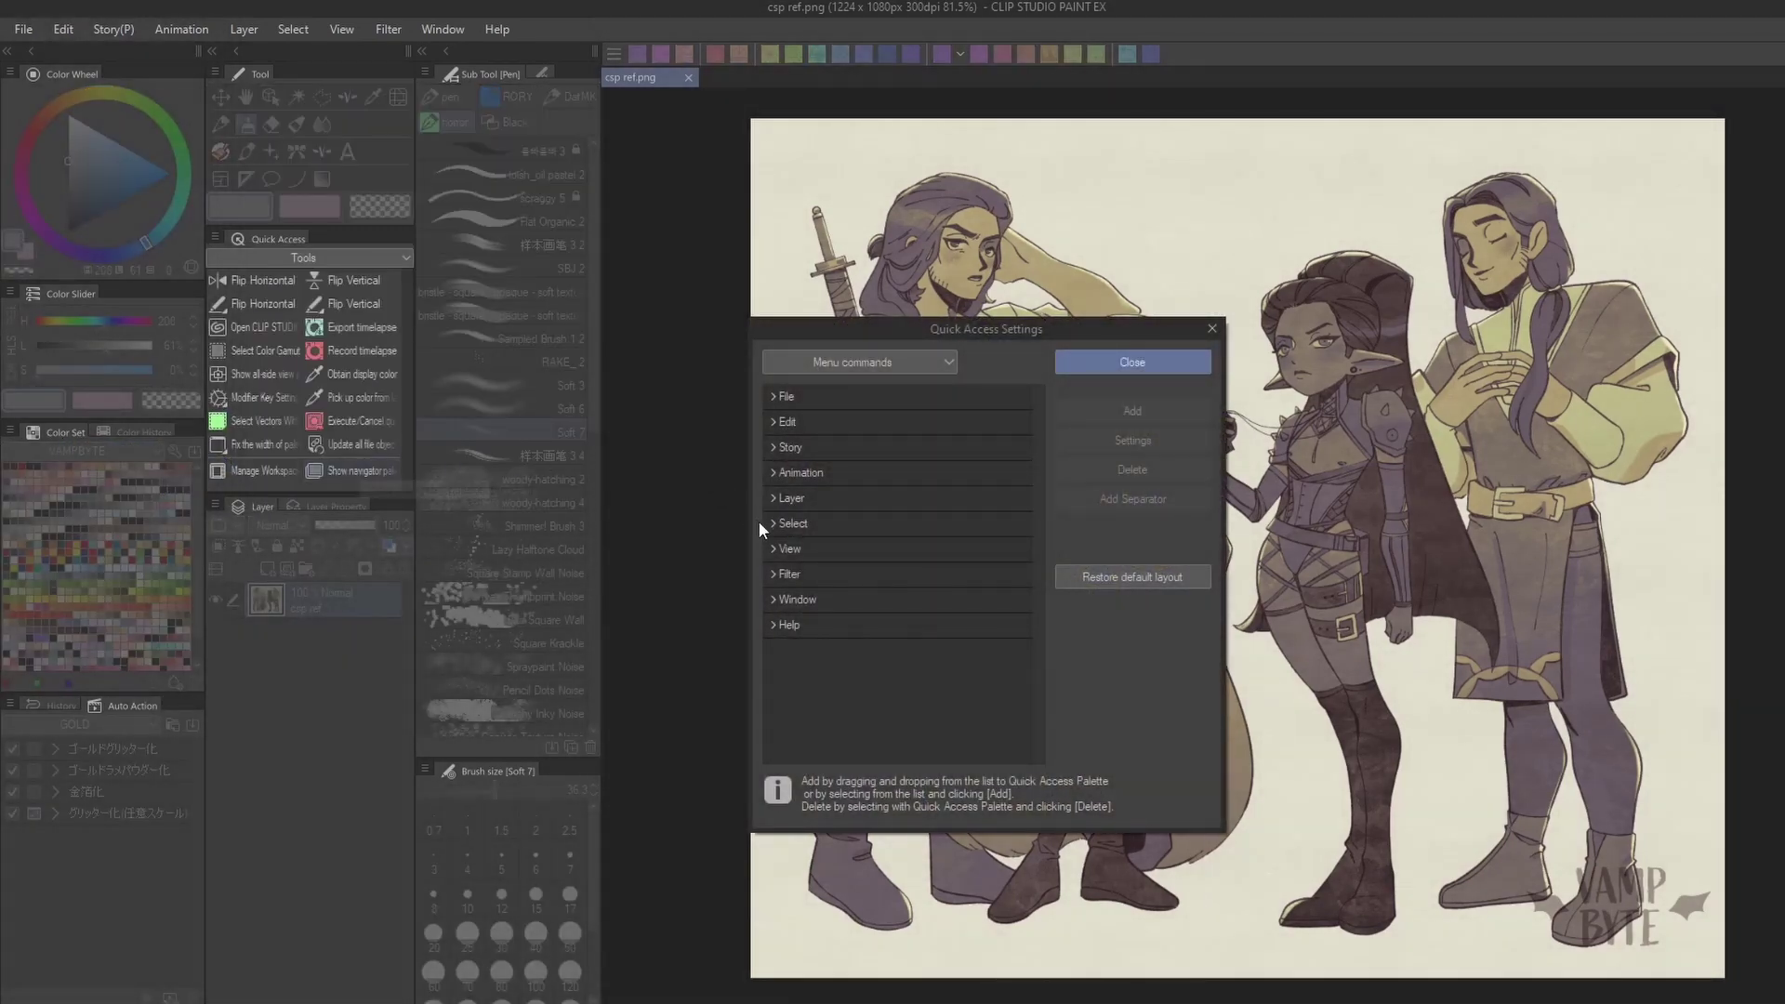
pyautogui.click(766, 522)
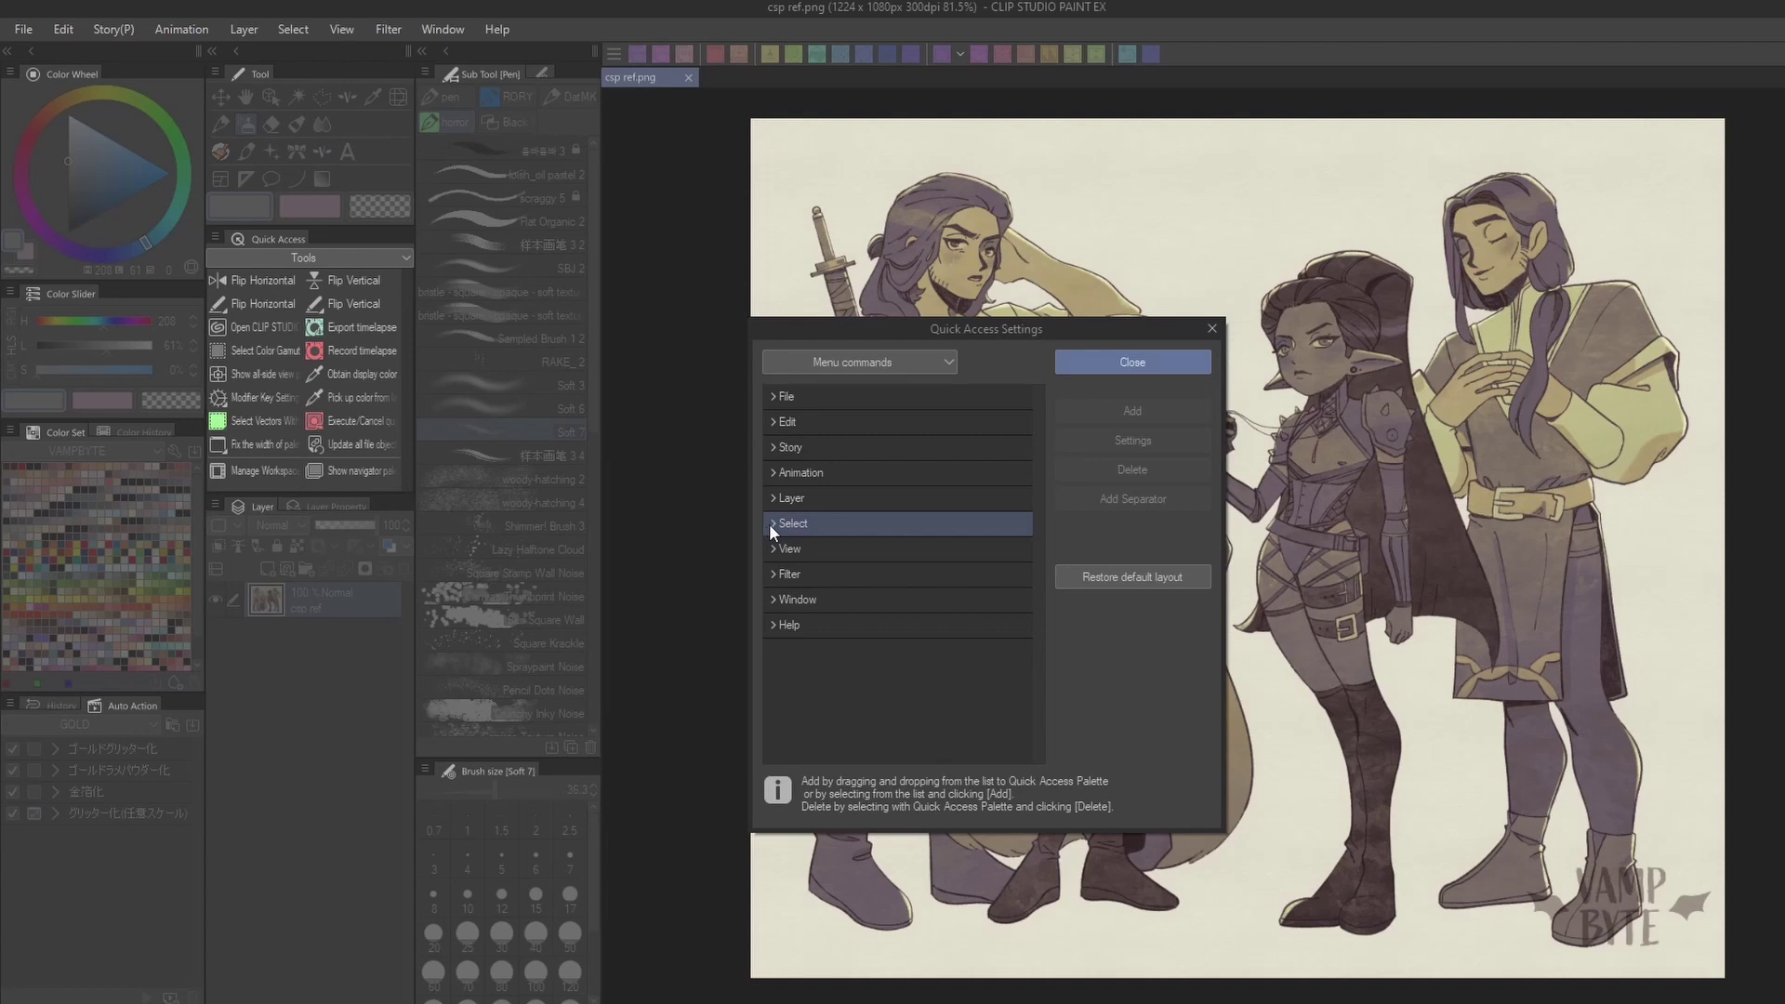
pyautogui.click(769, 523)
pyautogui.scroll(-2, 856, 590)
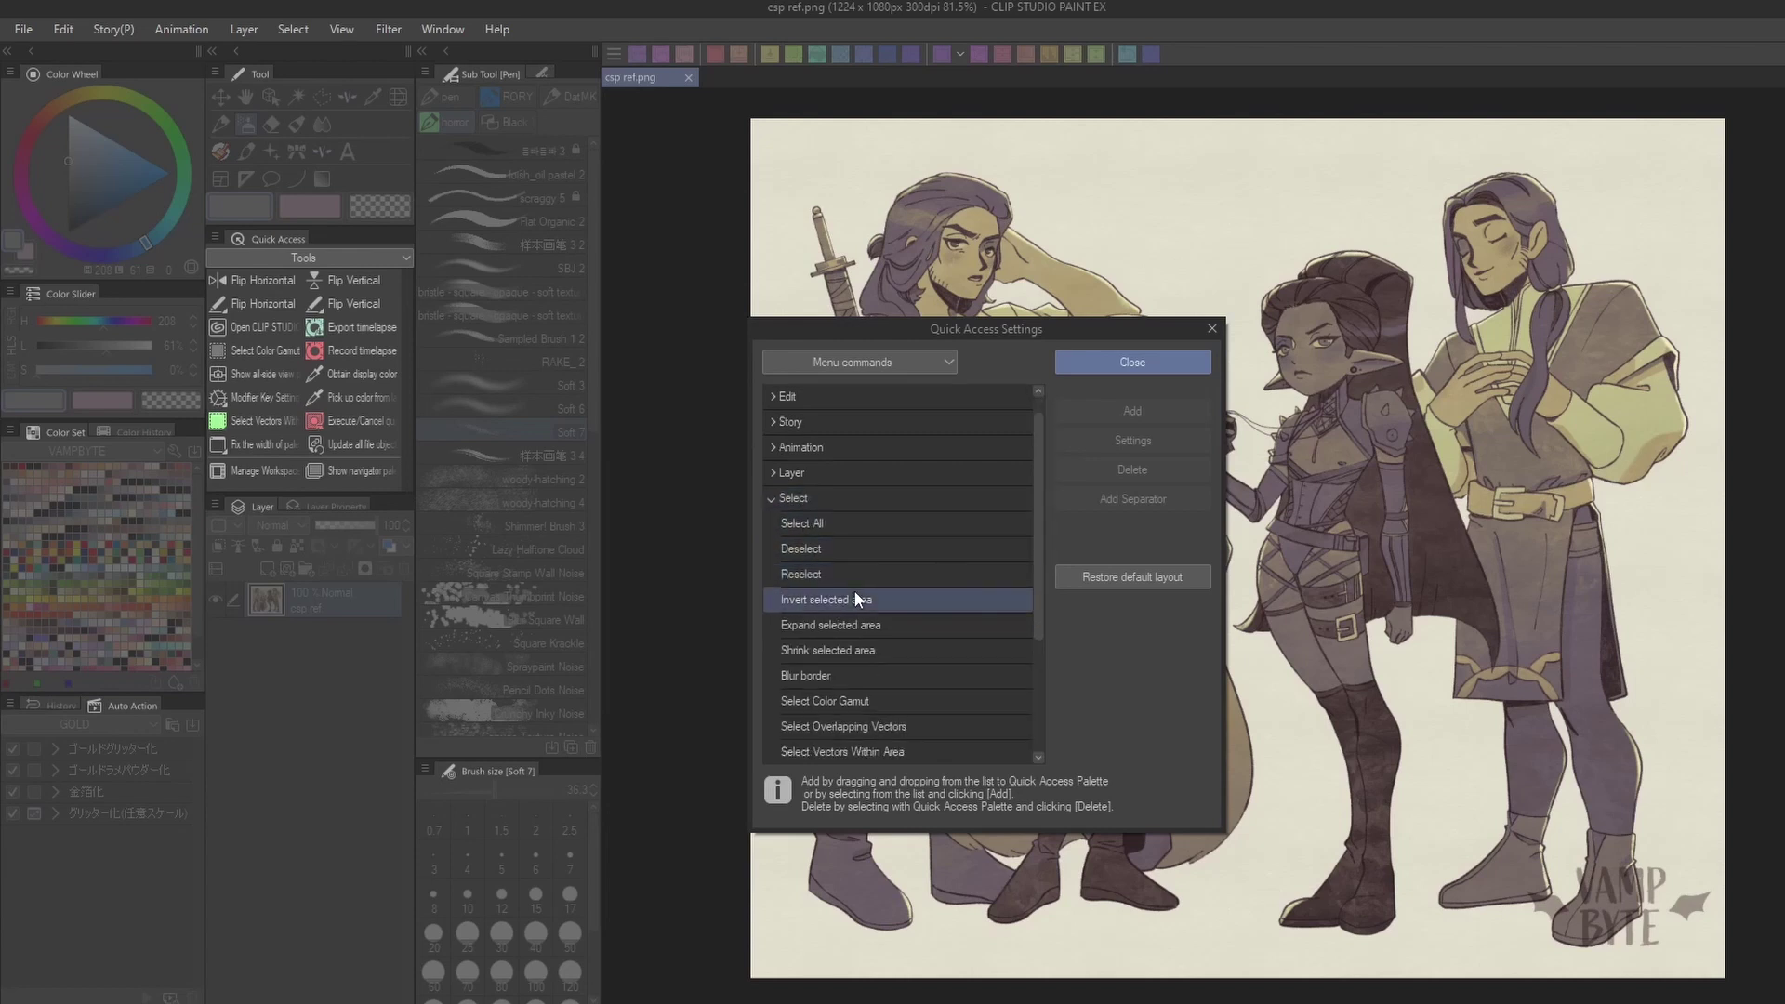
pyautogui.click(863, 675)
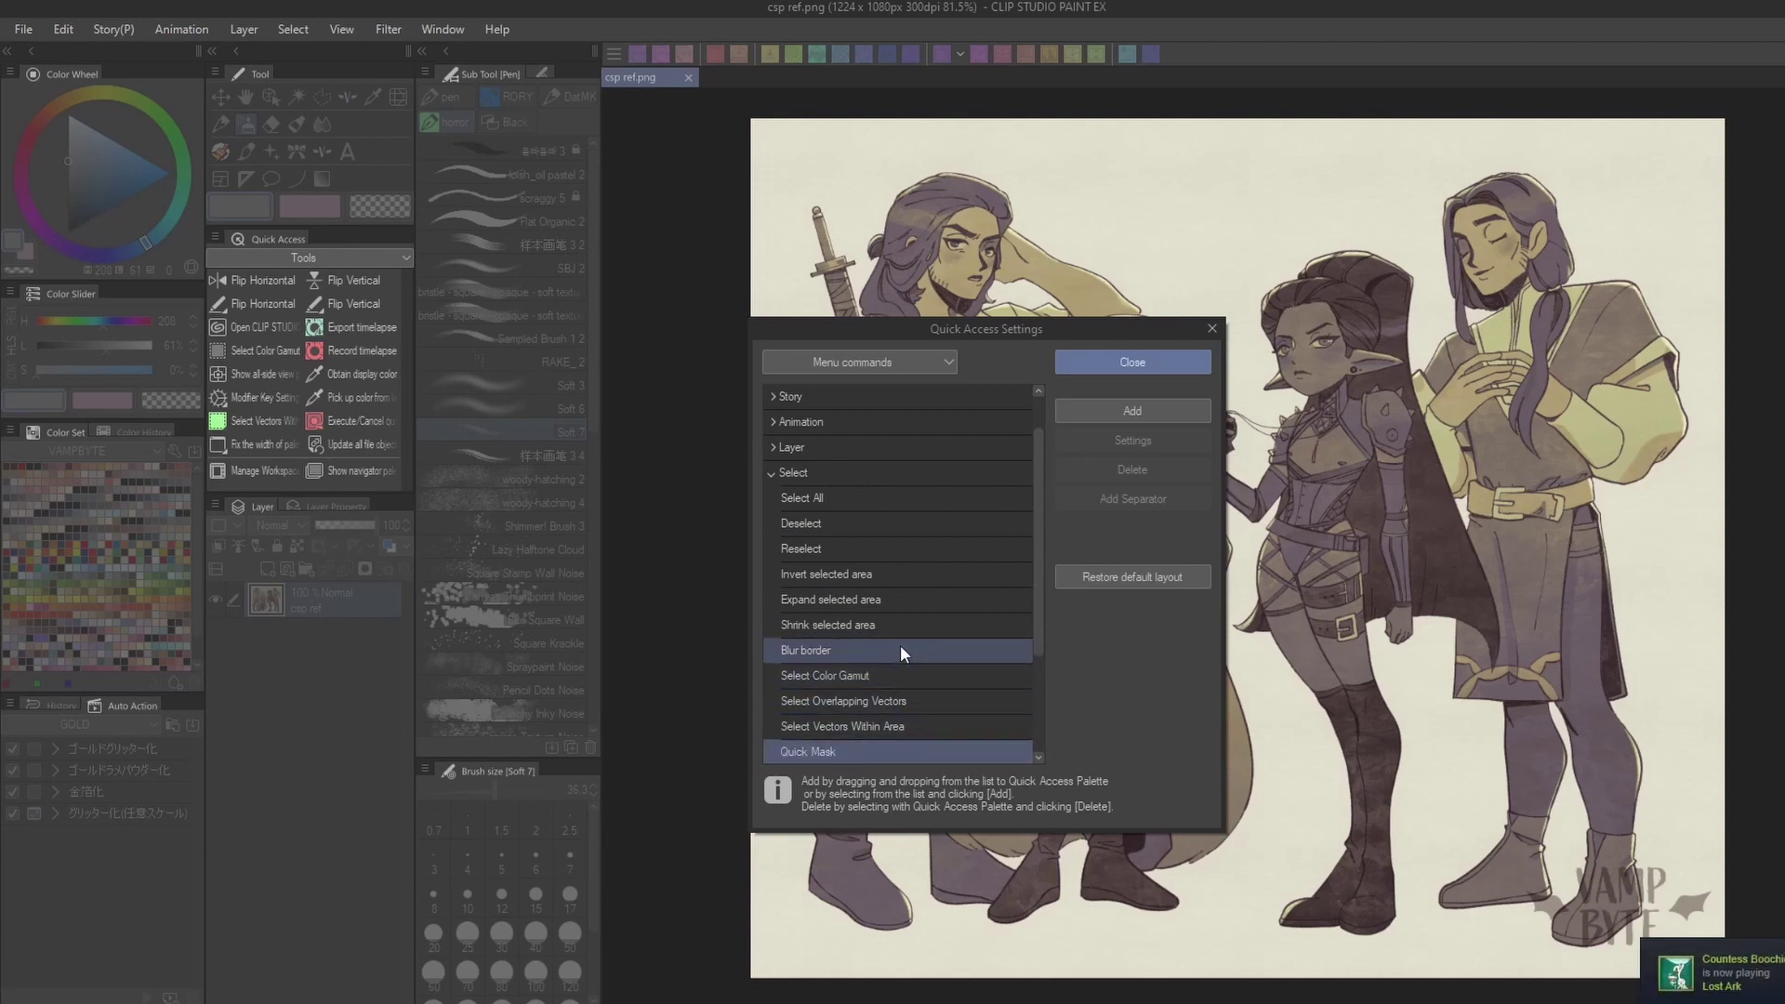
pyautogui.click(851, 749)
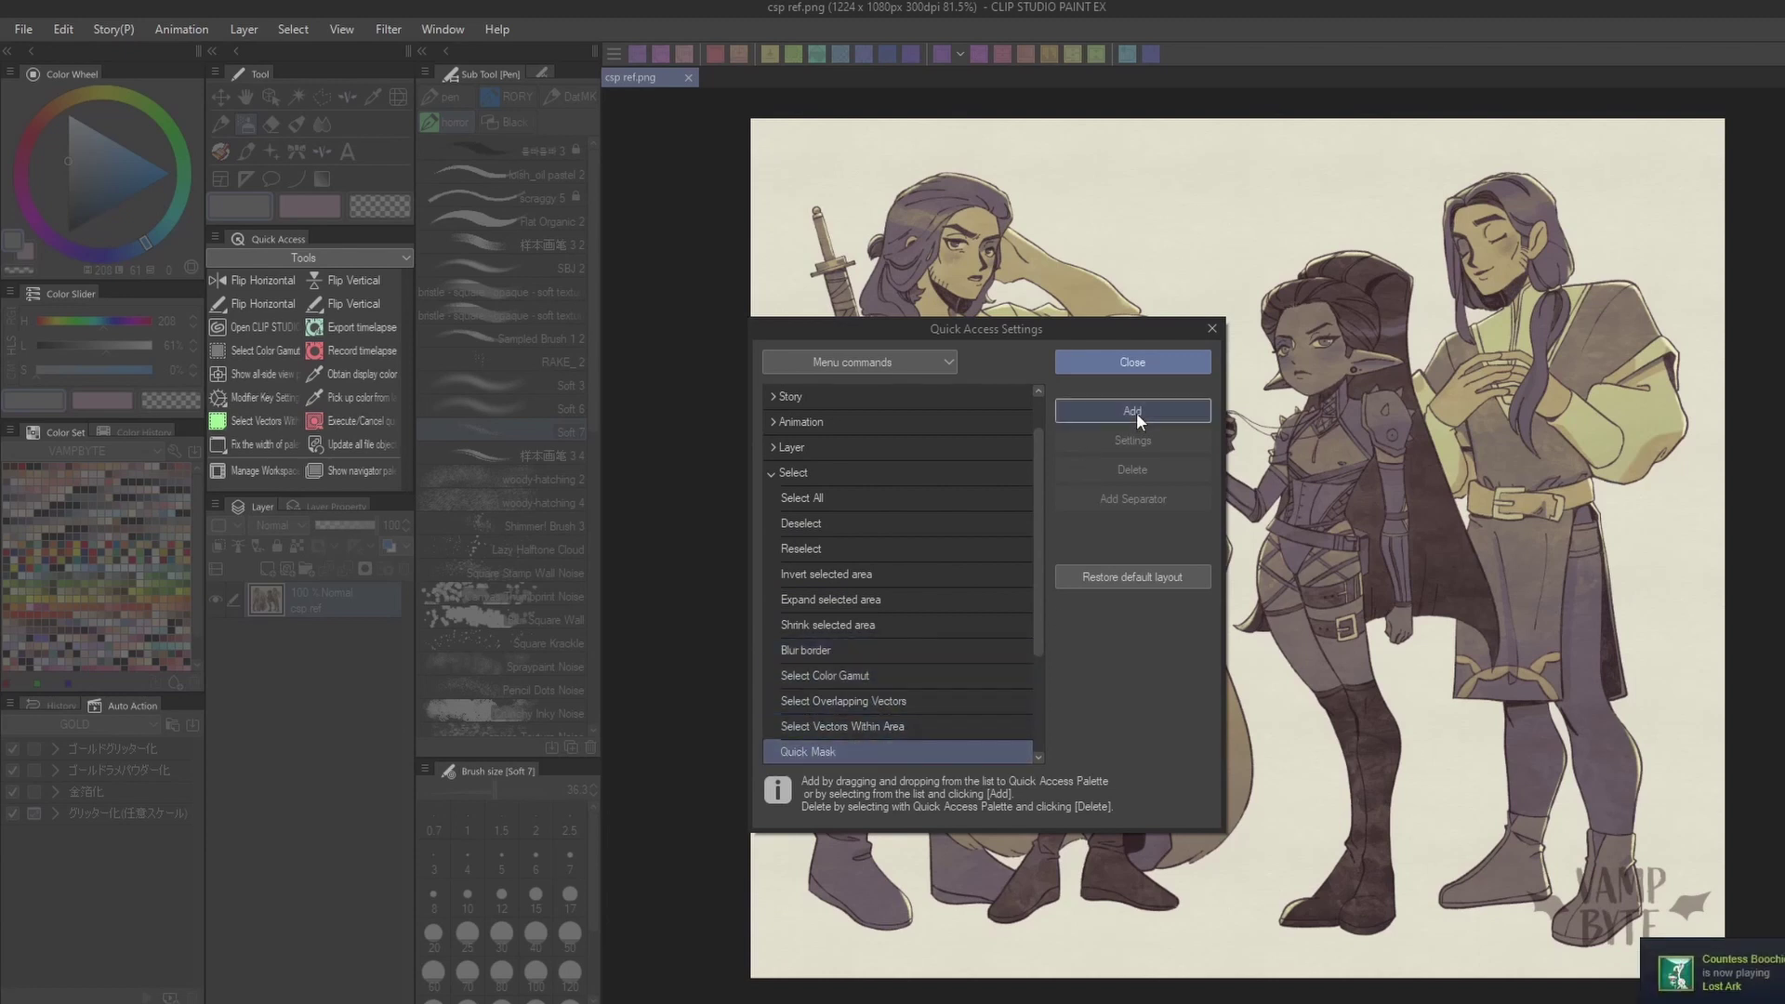
pyautogui.click(1136, 412)
pyautogui.click(1136, 413)
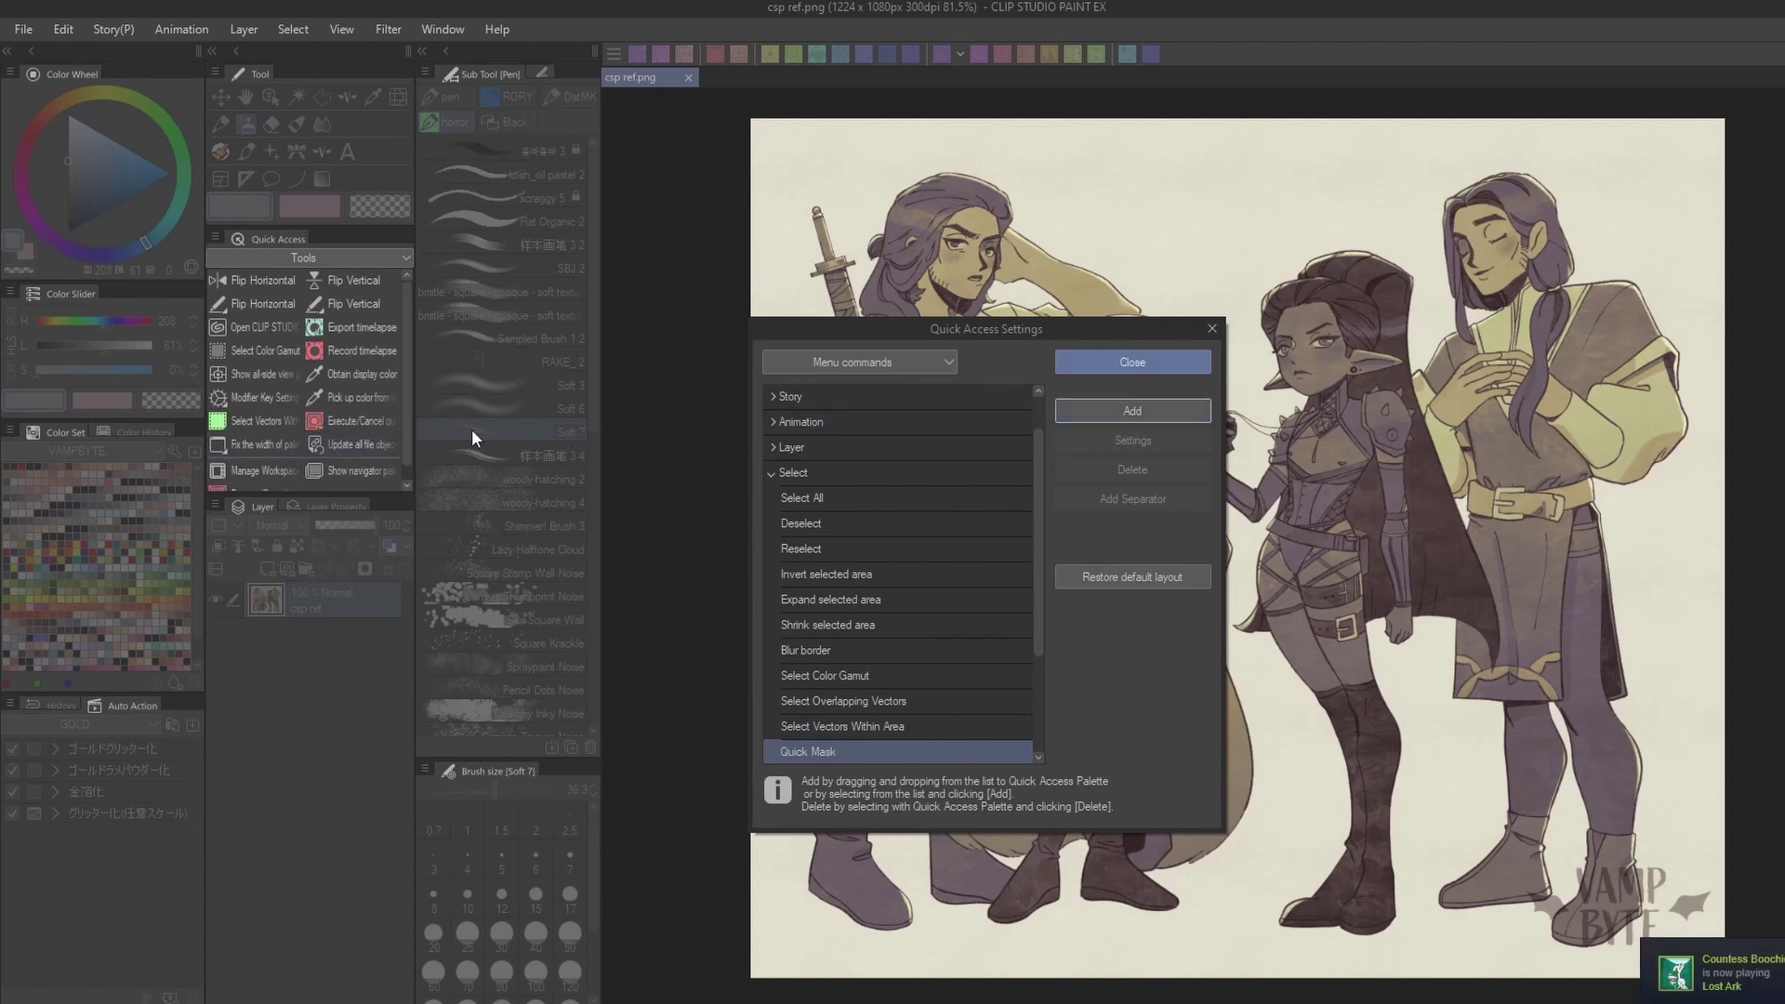
pyautogui.scroll(-1, 304, 421)
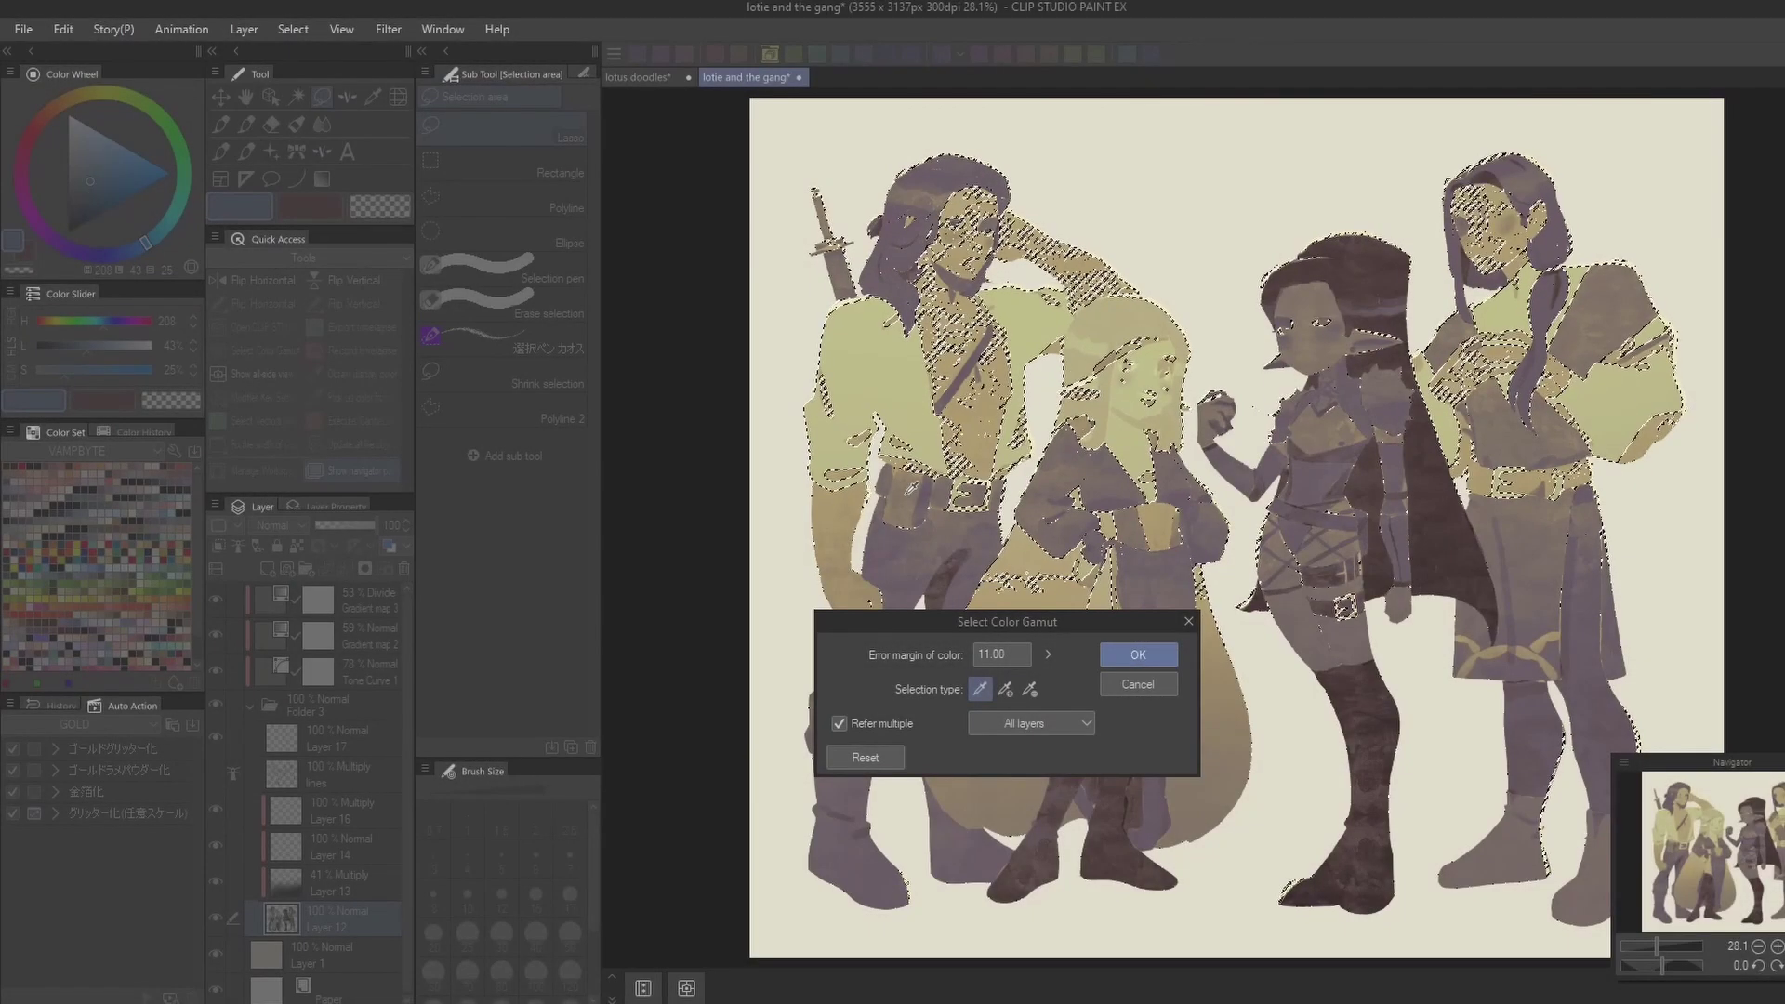
# - Reselect the yellow-green shirt colour by colour gamut with the error margin tightened to 4.00
pyautogui.click(1048, 654)
pyautogui.click(1060, 637)
pyautogui.click(1061, 637)
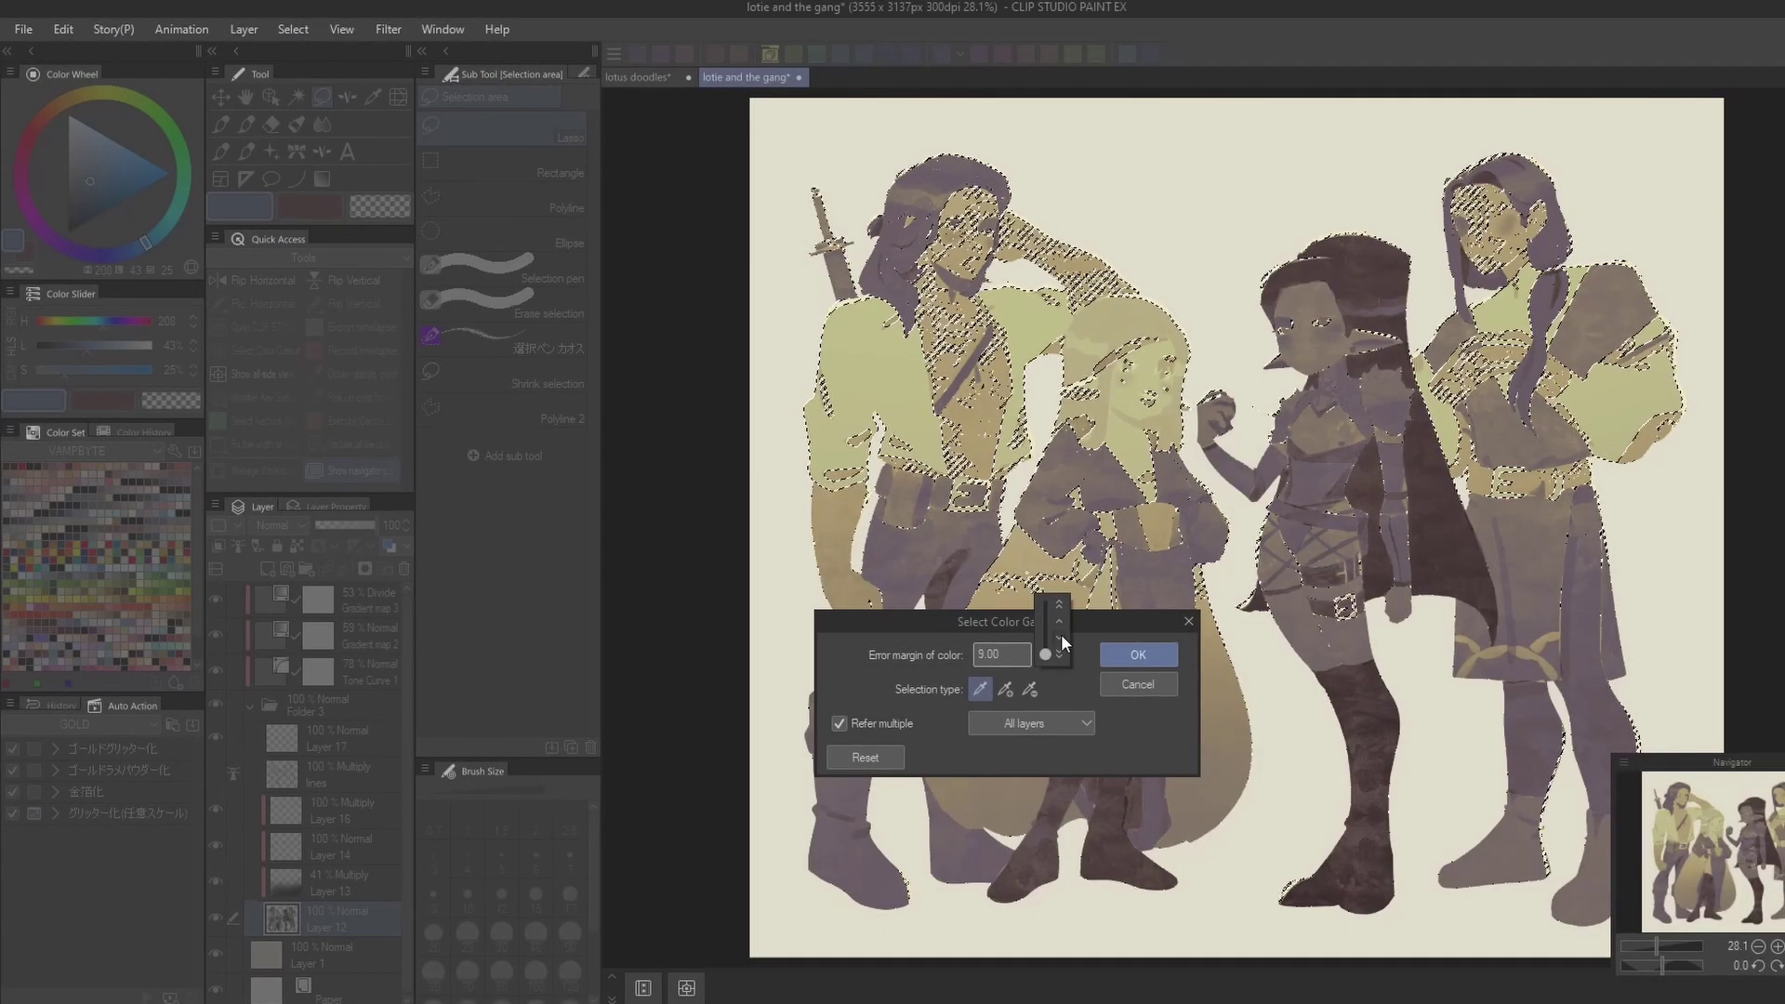
pyautogui.click(1060, 637)
pyautogui.click(1061, 637)
pyautogui.click(1061, 637)
pyautogui.click(867, 757)
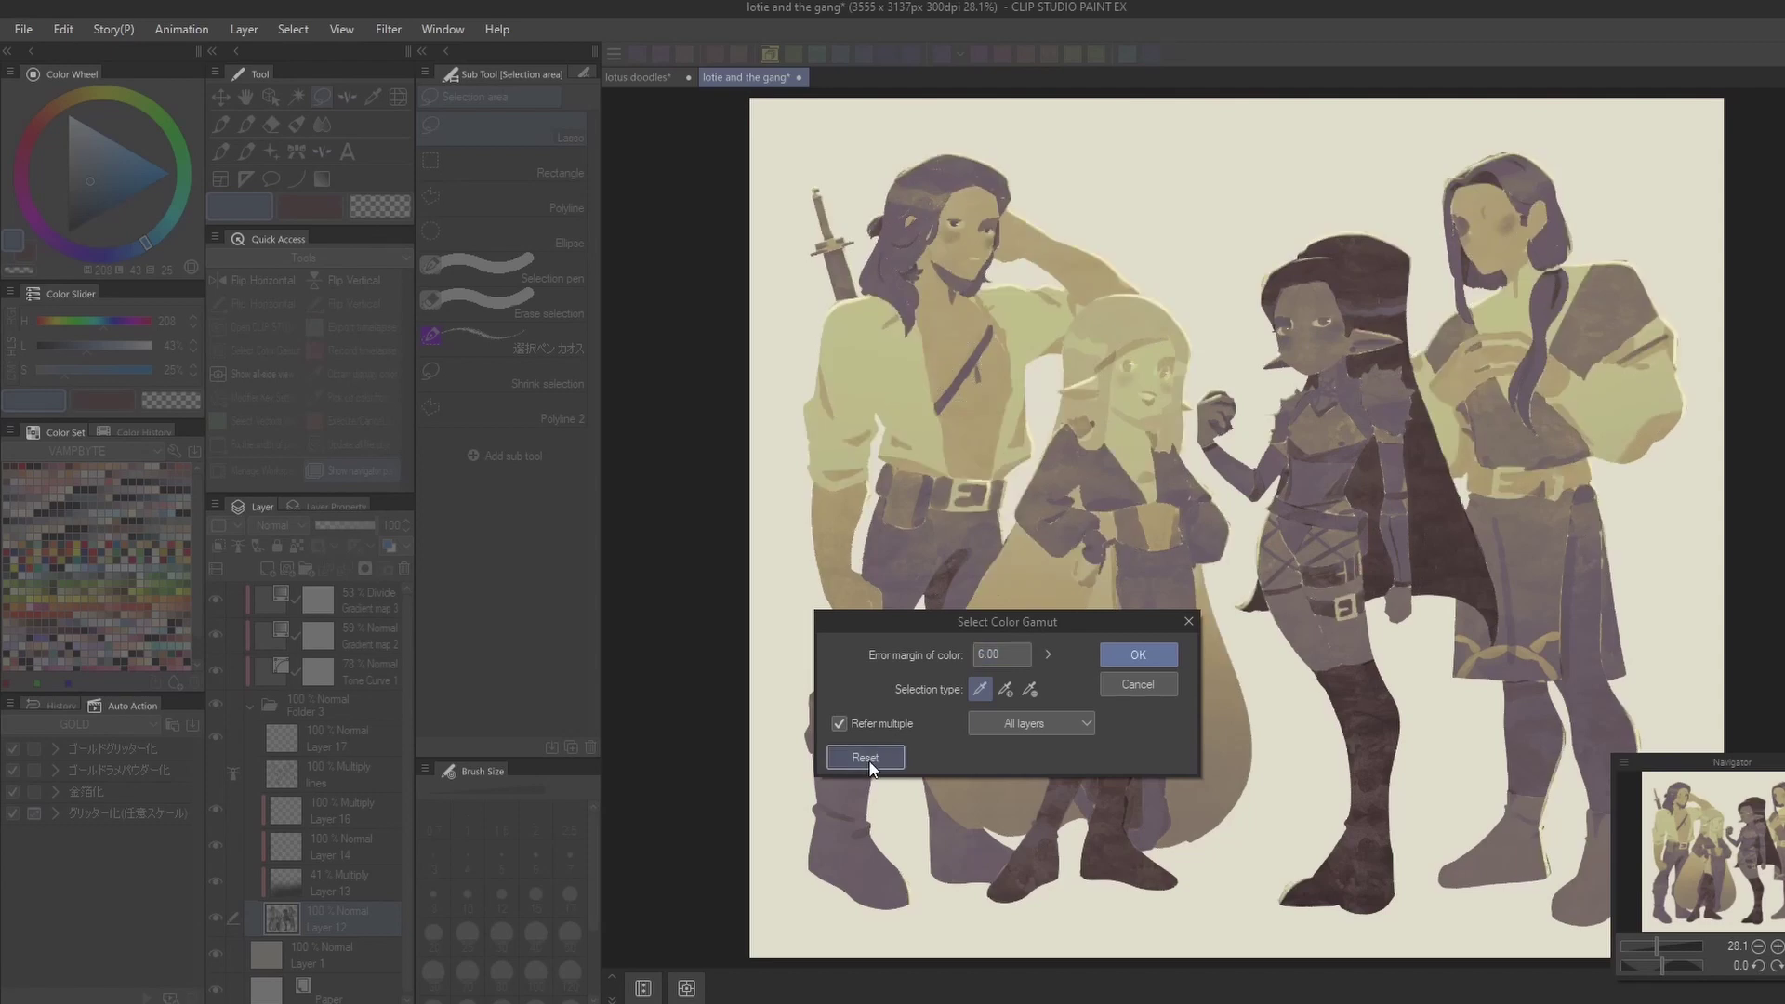
pyautogui.click(900, 393)
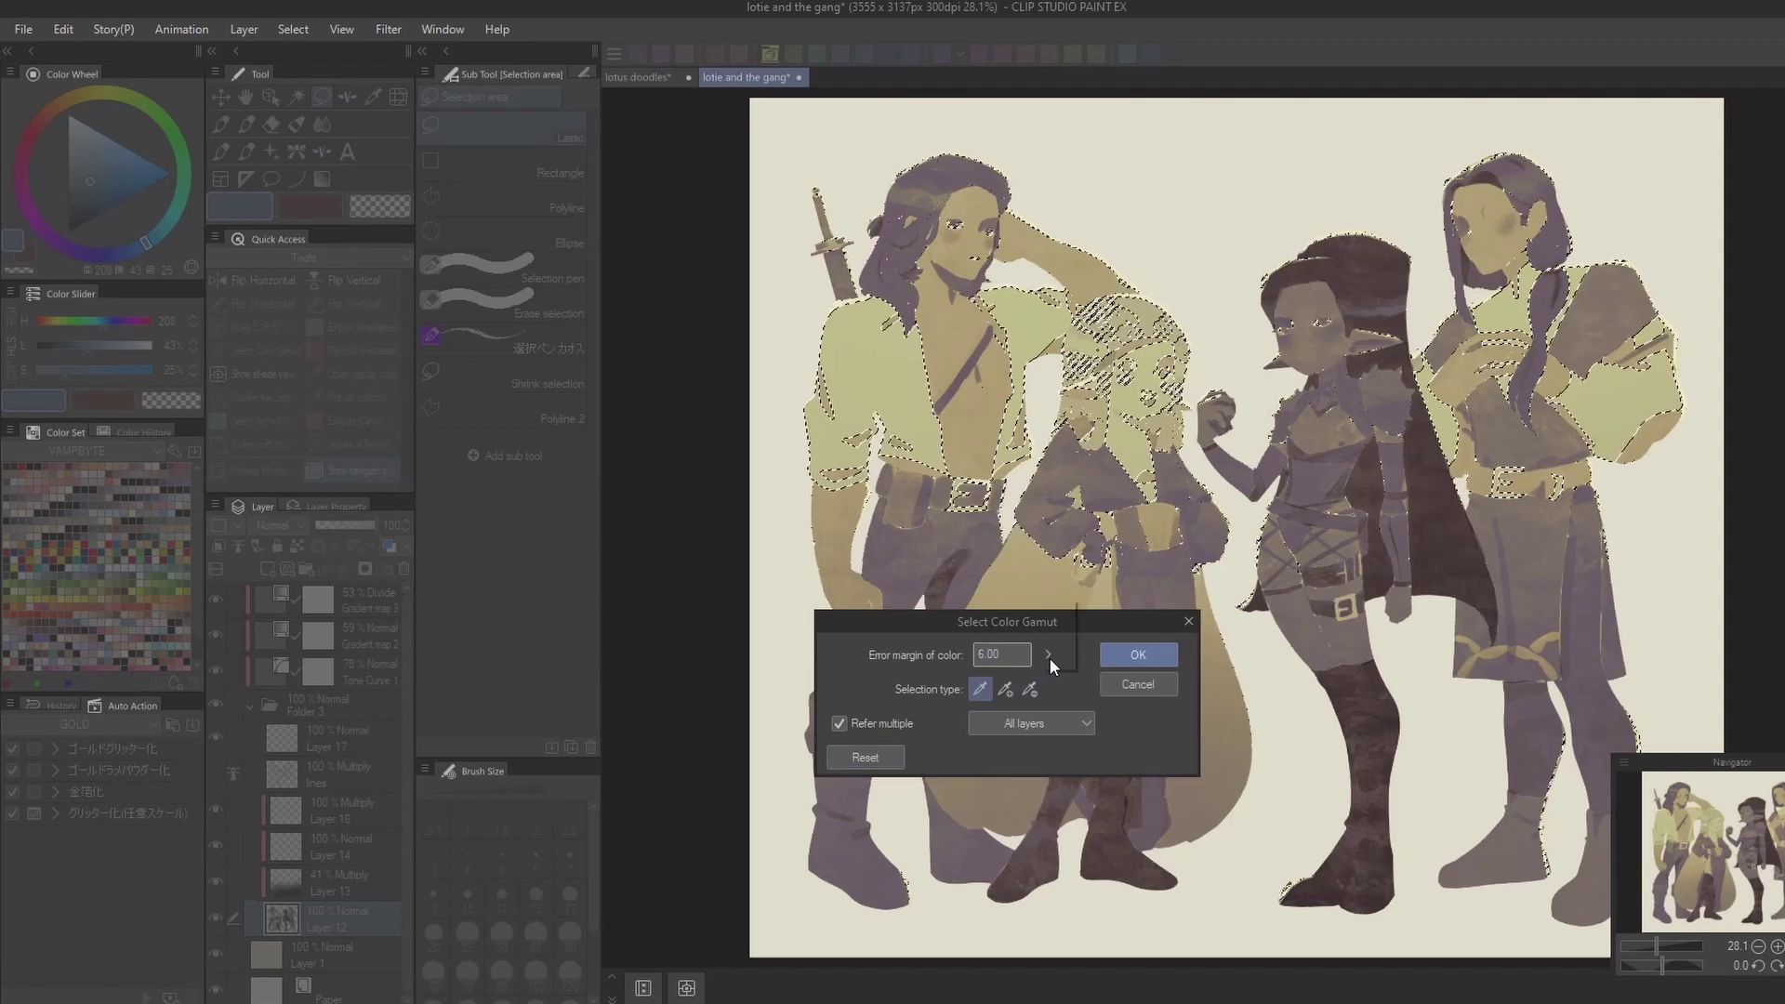
pyautogui.moveTo(1049, 657); pyautogui.dragTo(945, 710)
pyautogui.click(885, 752)
pyautogui.click(900, 394)
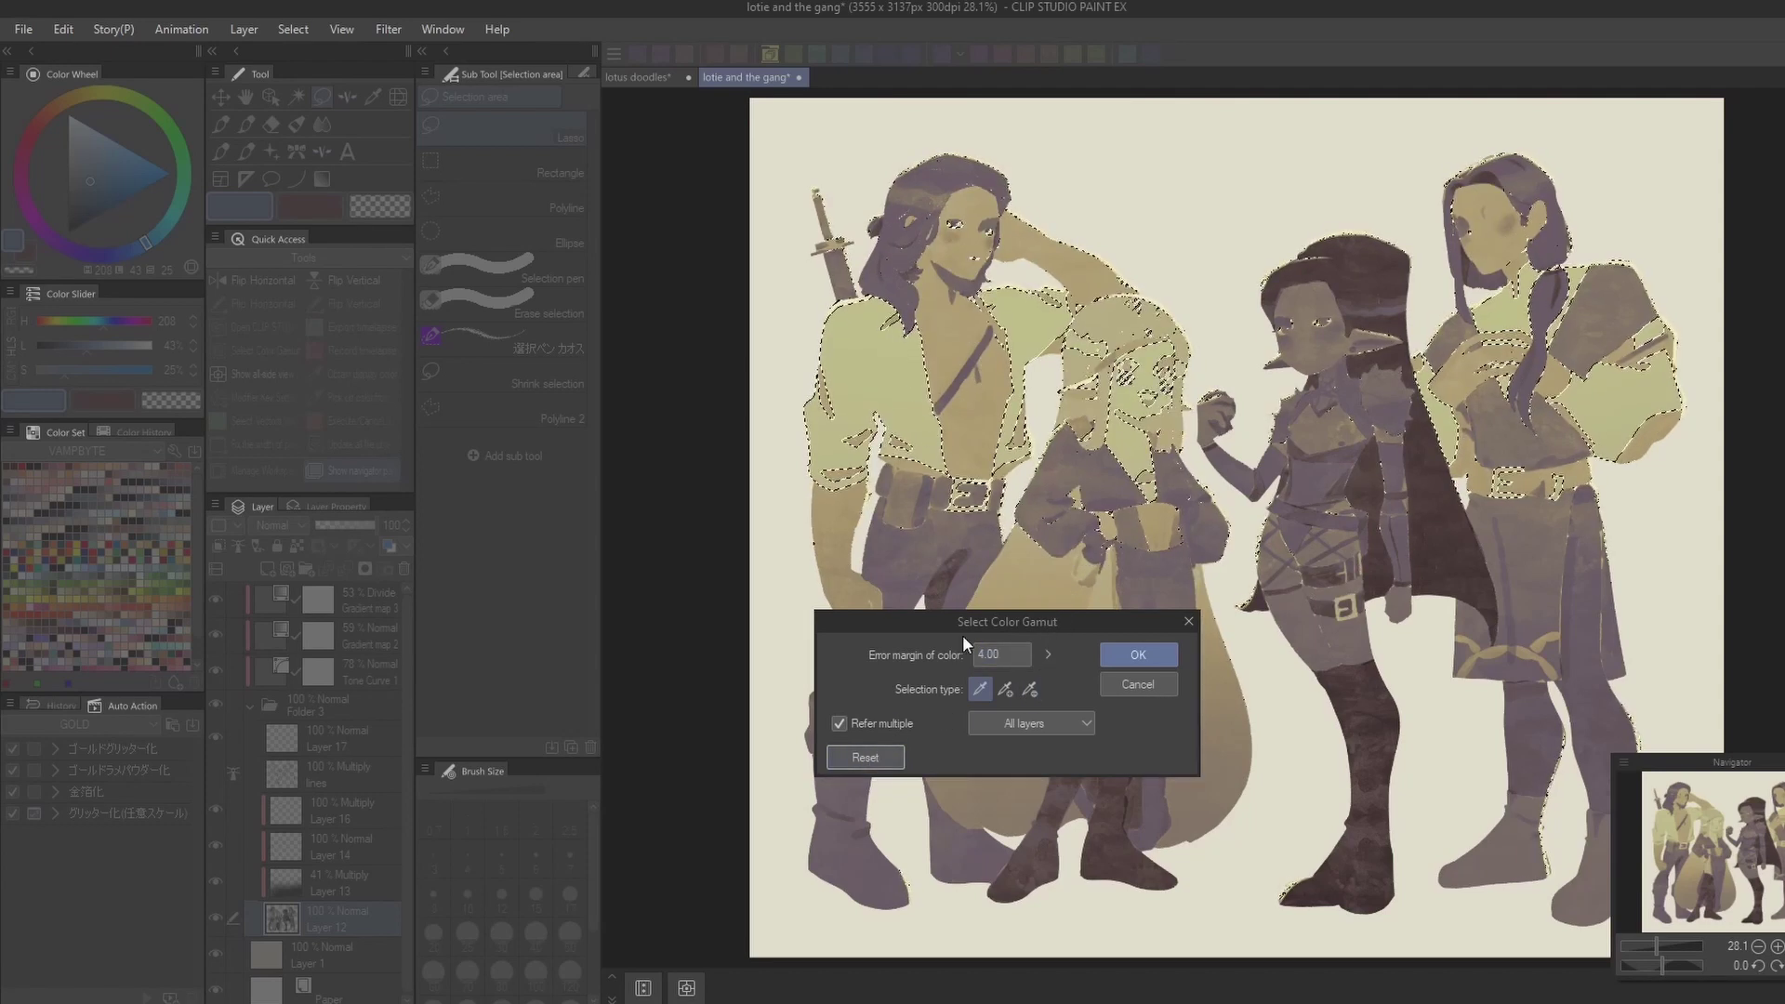
pyautogui.click(1159, 655)
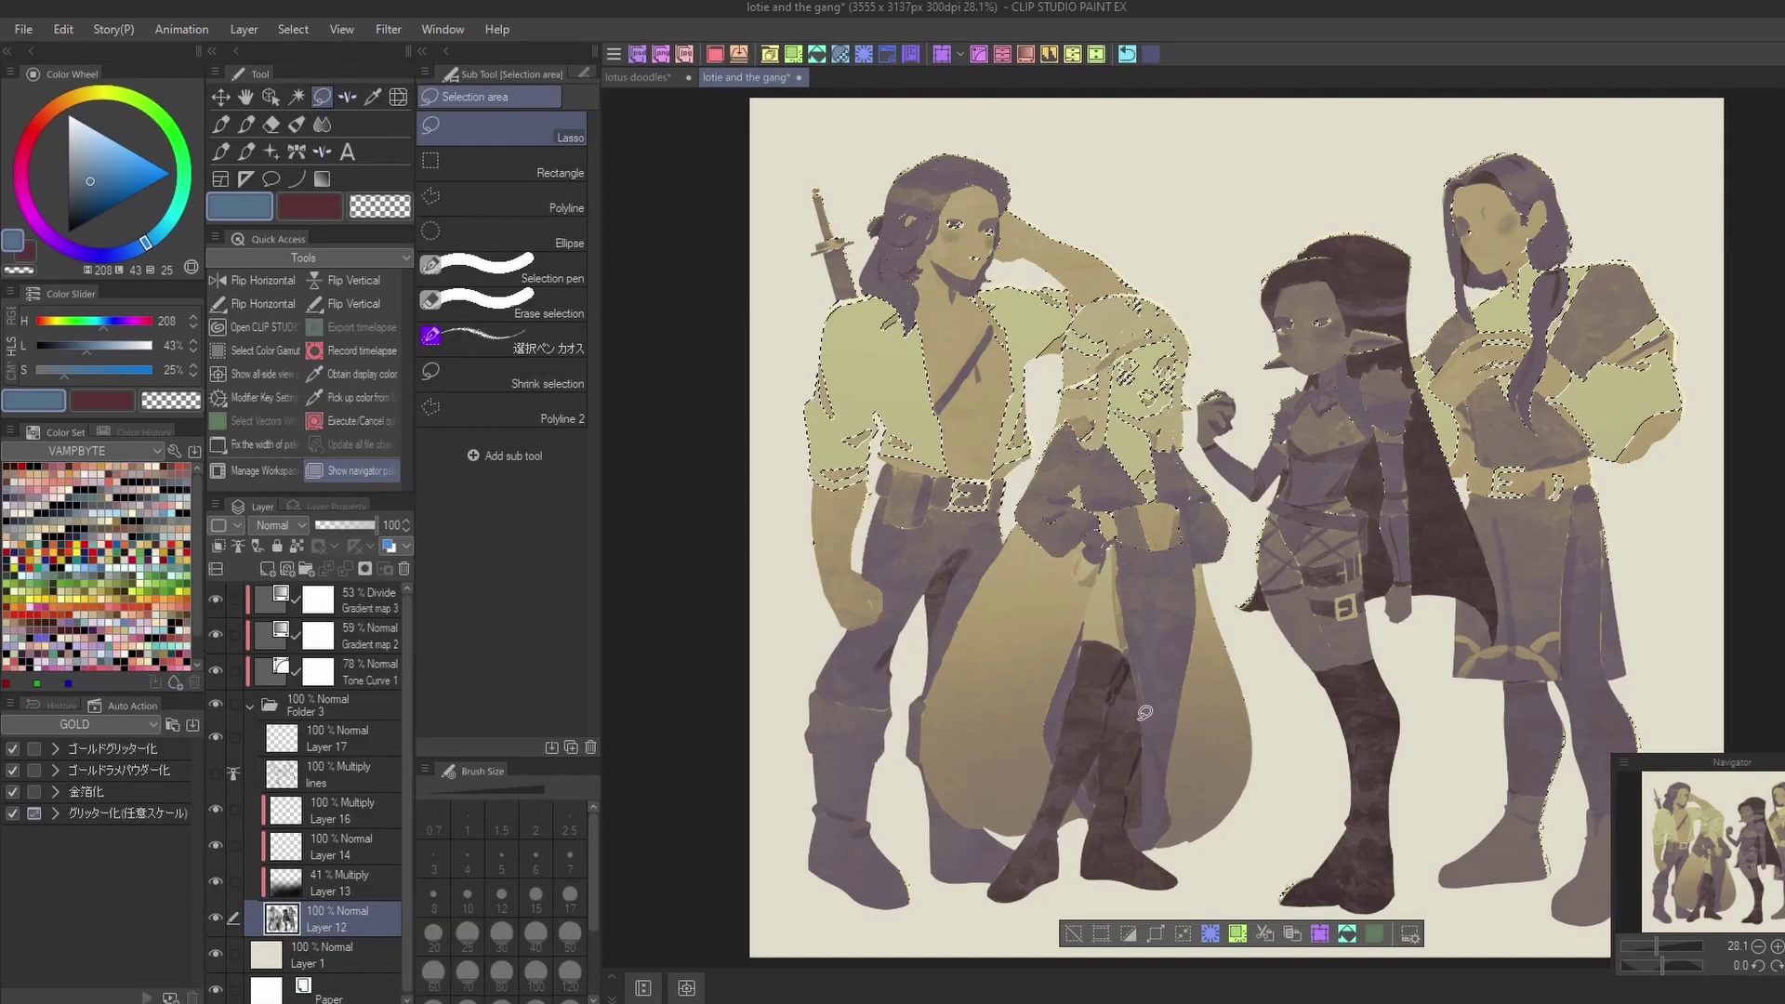
# - Fill the selection on a new layer with a tan at 6% saturation, deselect, and show the line art
pyautogui.click(266, 569)
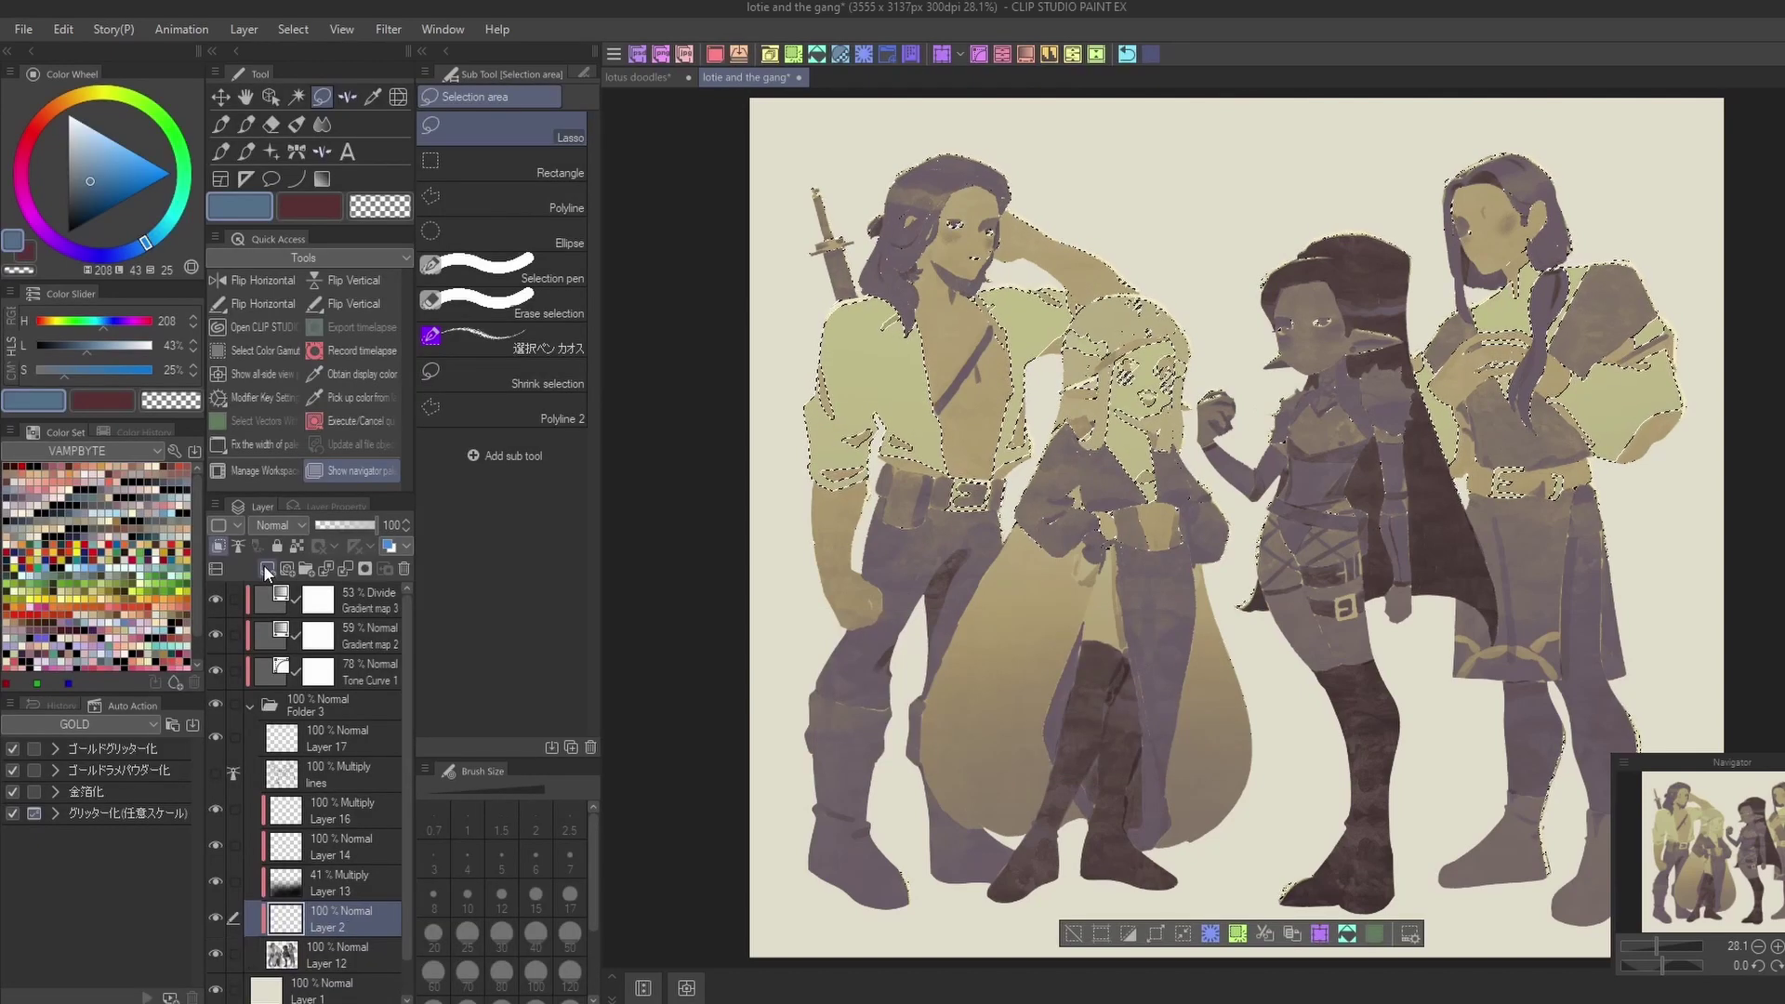
pyautogui.click(42, 369)
pyautogui.click(1075, 933)
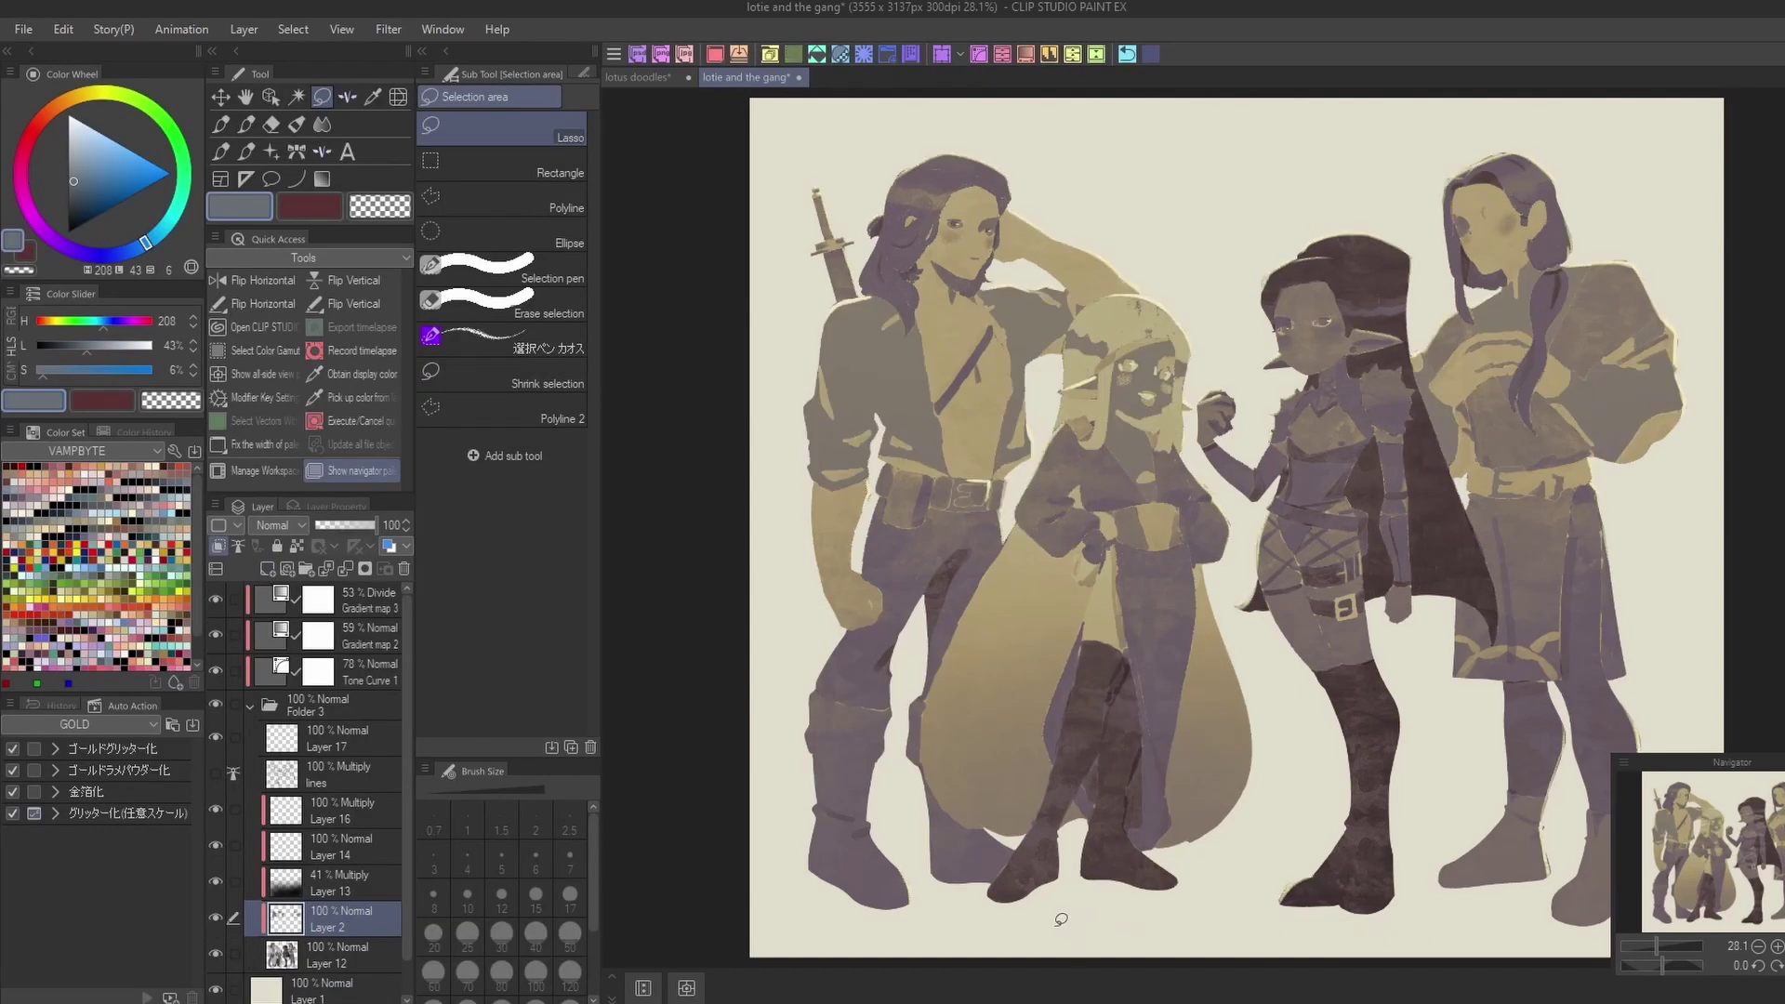